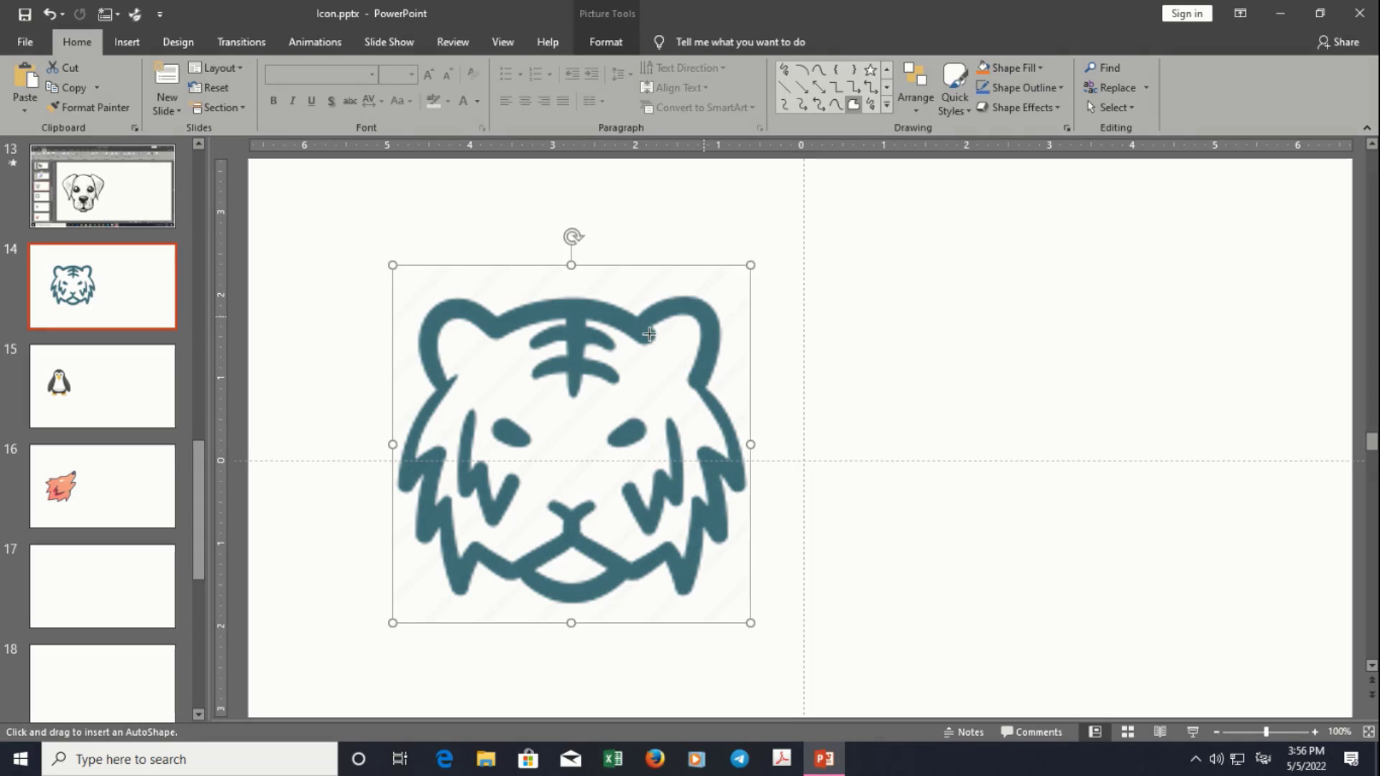
Trace the tiger's head as a closed straight-sided freeform over the picture, about 4.02" wide and 3.1" high, including the lower fur tufts
{"action": "scroll", "coordinate": [531, 355], "scroll_direction": "up", "scroll_amount": 2}
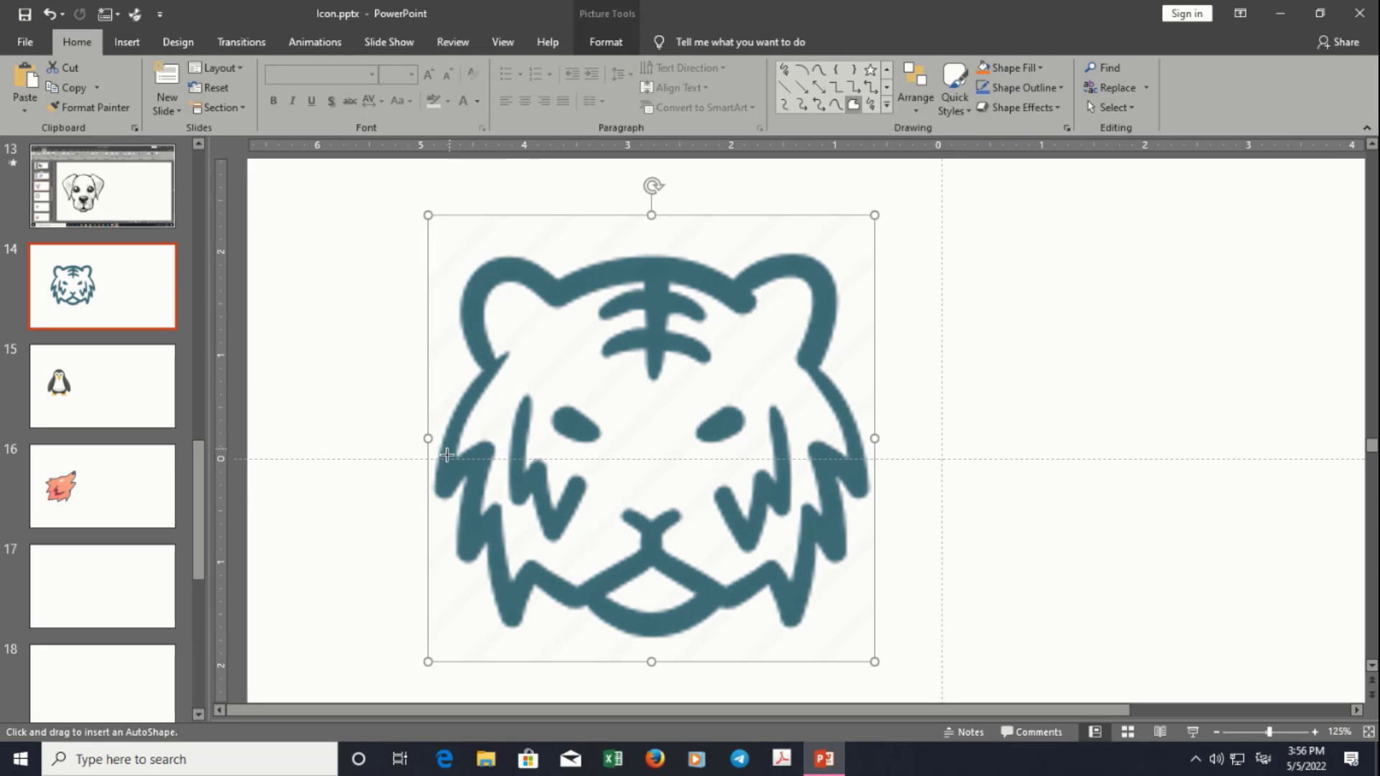
{"action": "left_click", "coordinate": [441, 490]}
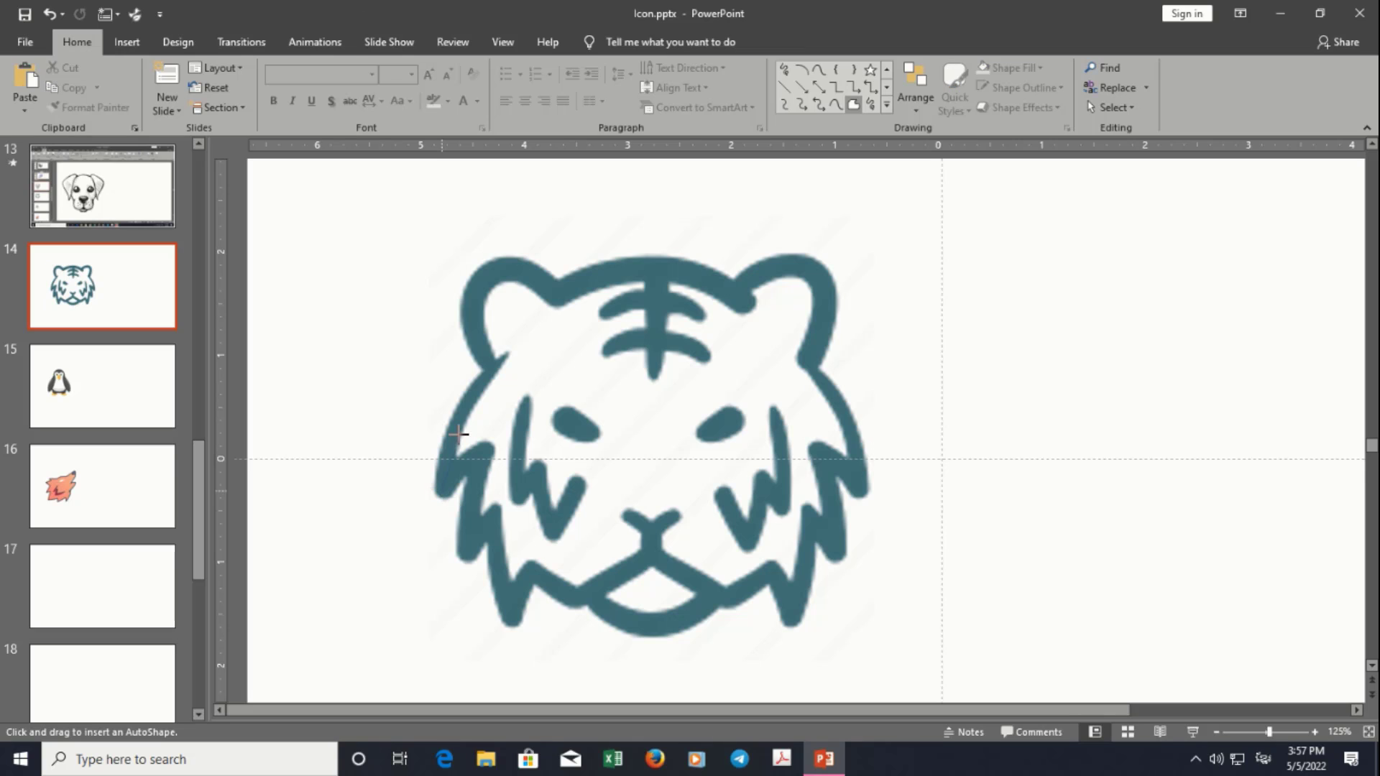
{"action": "left_click", "coordinate": [495, 360]}
{"action": "left_click", "coordinate": [556, 292]}
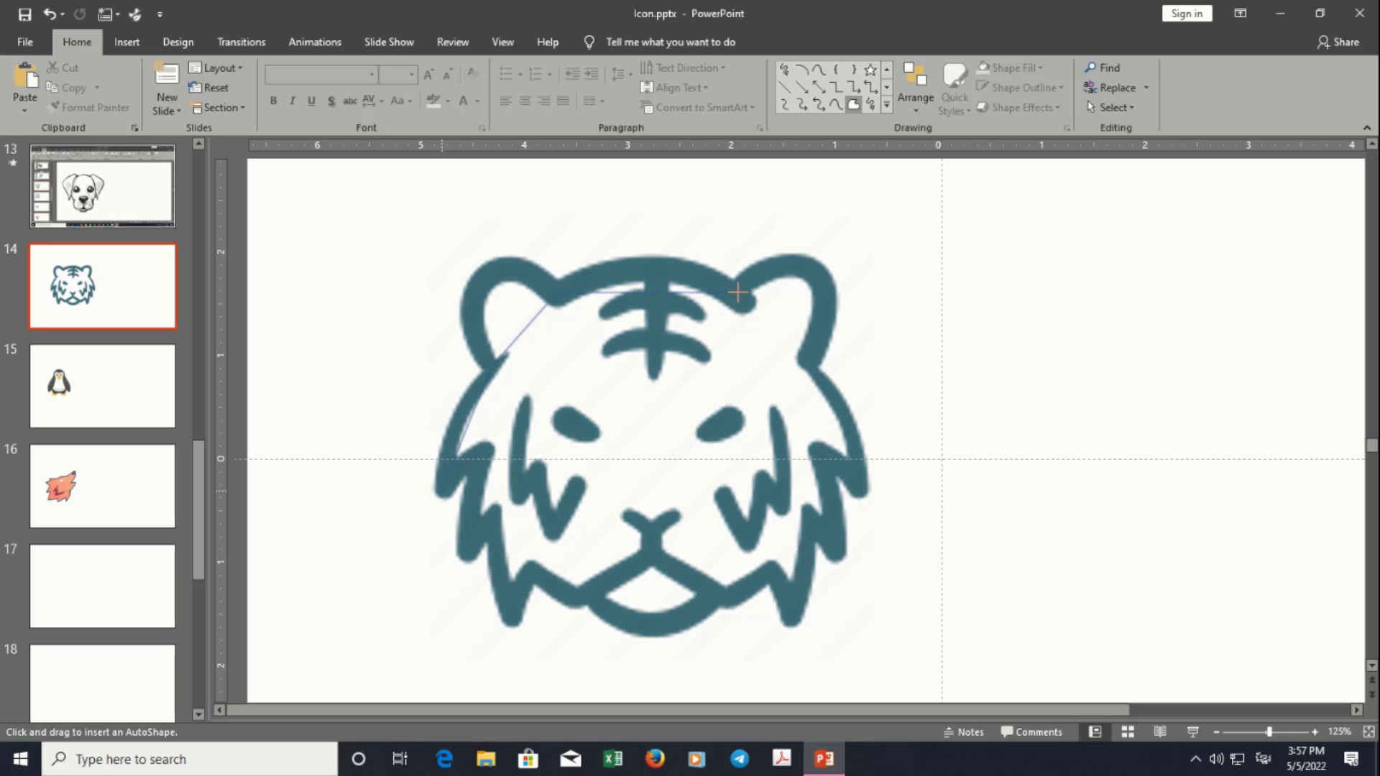
{"action": "left_click", "coordinate": [744, 298]}
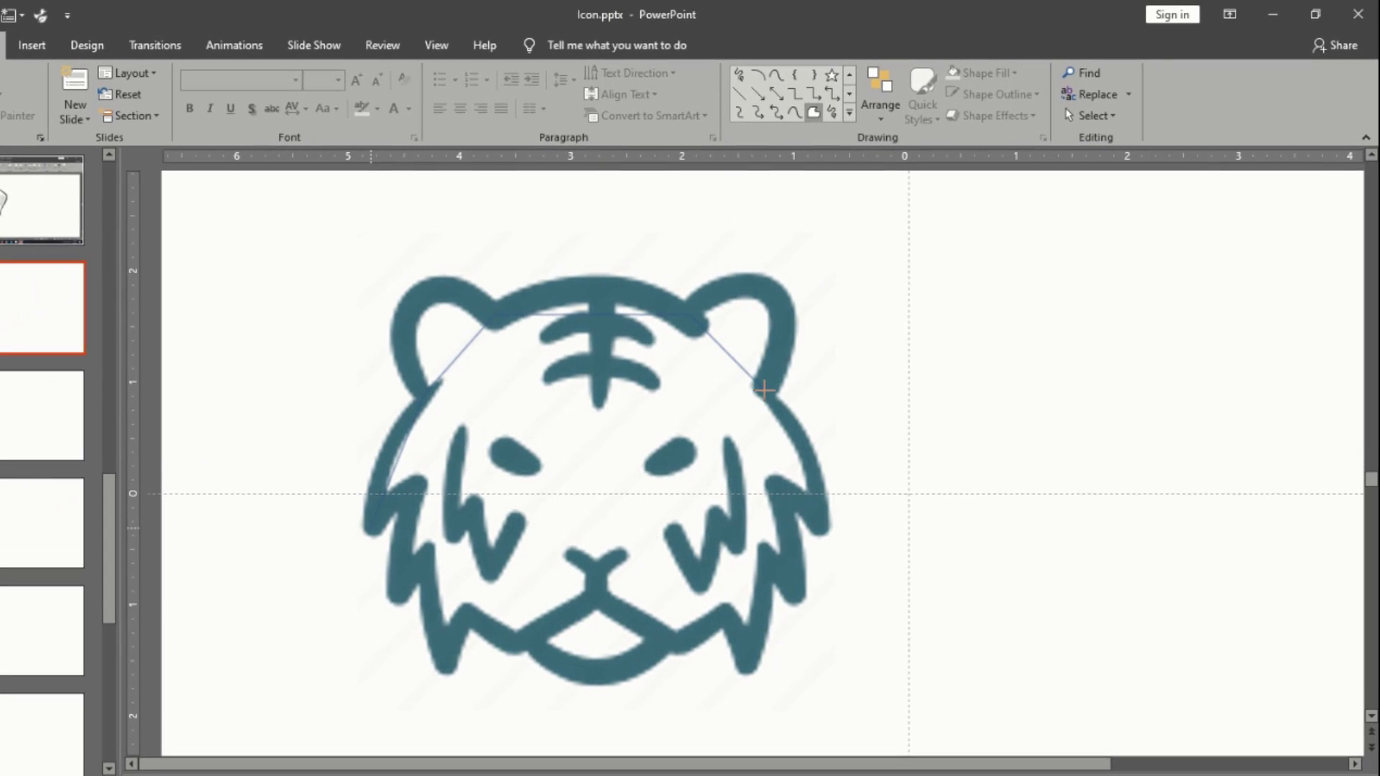
{"action": "left_click", "coordinate": [760, 387]}
{"action": "left_click", "coordinate": [805, 488]}
{"action": "left_click", "coordinate": [588, 598]}
{"action": "left_click", "coordinate": [511, 643]}
{"action": "left_click", "coordinate": [466, 618]}
{"action": "left_click", "coordinate": [444, 659]}
{"action": "left_click", "coordinate": [425, 558]}
{"action": "left_click", "coordinate": [398, 591]}
{"action": "left_click", "coordinate": [409, 491]}
{"action": "left_click", "coordinate": [374, 523]}
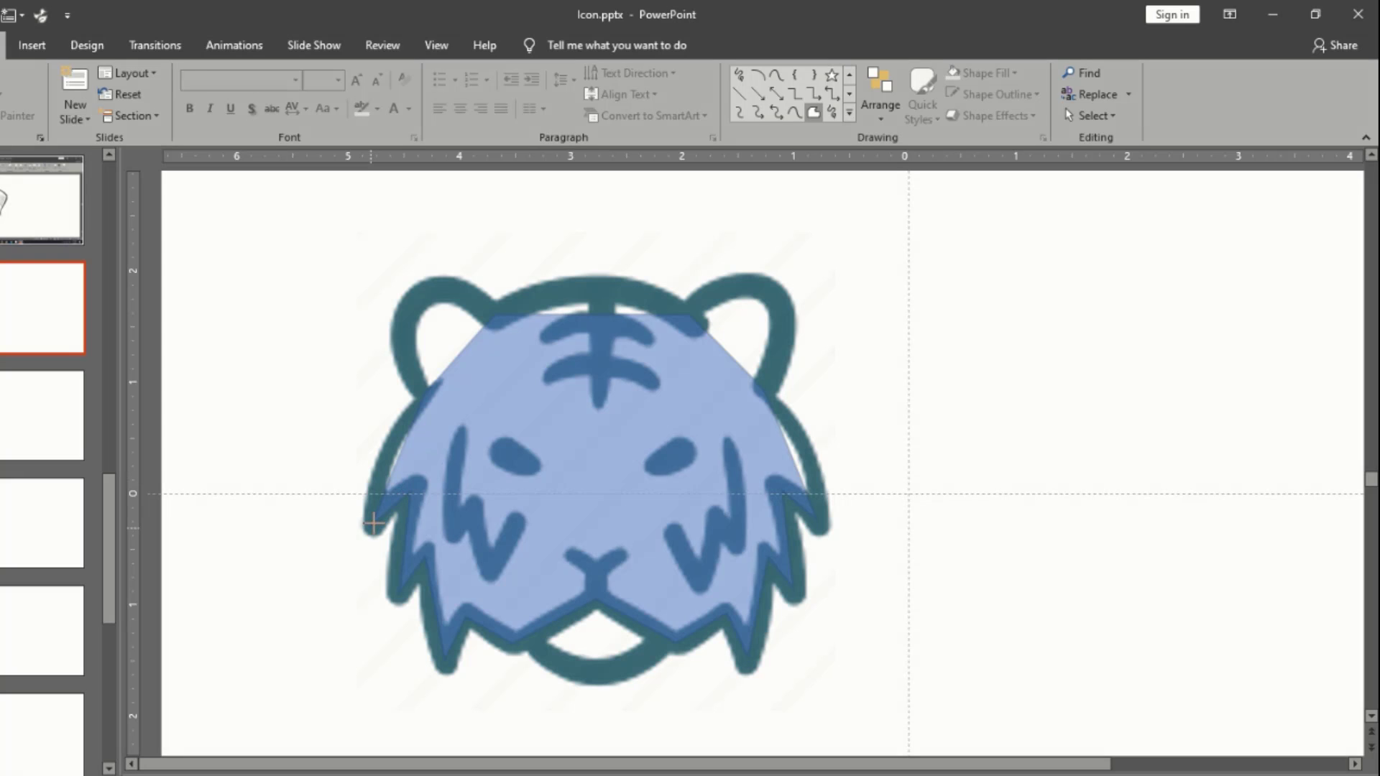
Make the head shape's solid fill semi-transparent so the tiger picture shows through
{"action": "right_click", "coordinate": [597, 407]}
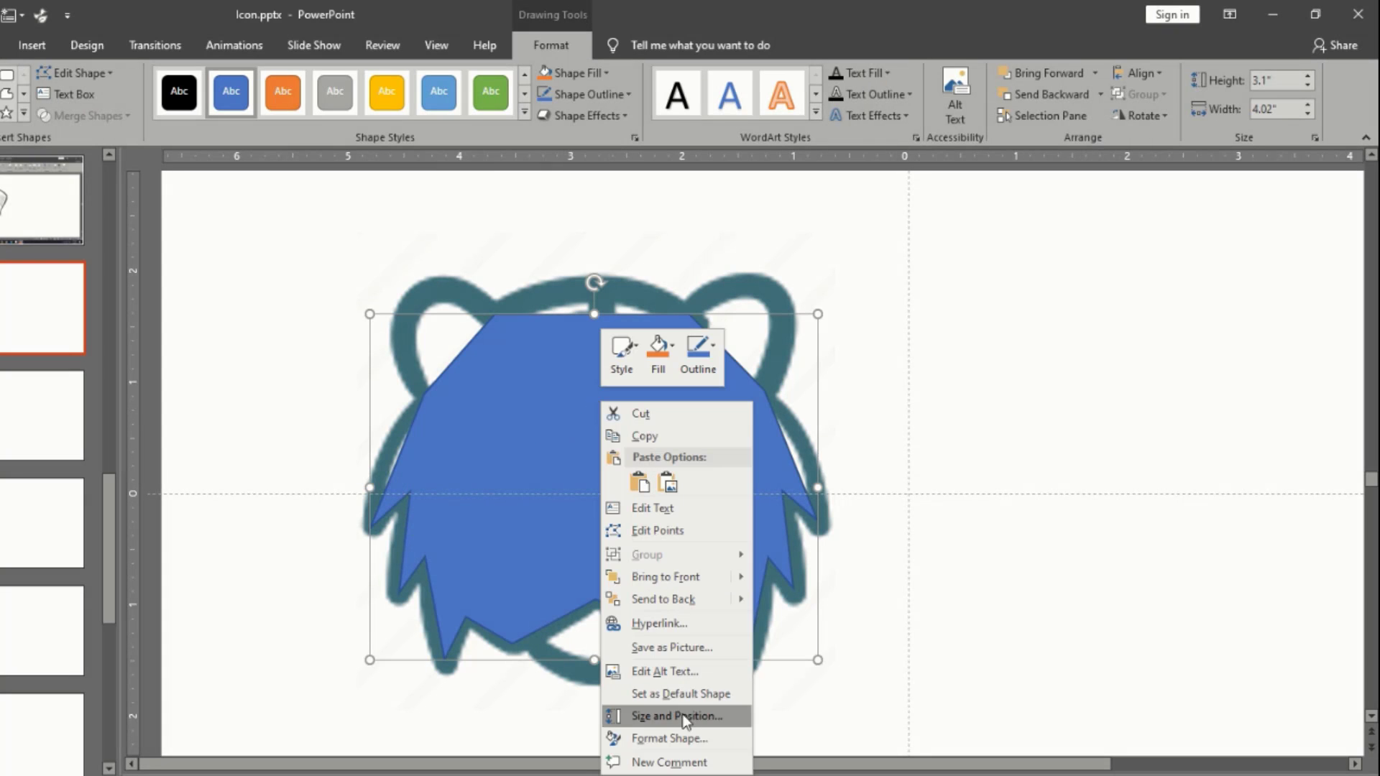
{"action": "left_click", "coordinate": [647, 739]}
{"action": "left_click", "coordinate": [1148, 271]}
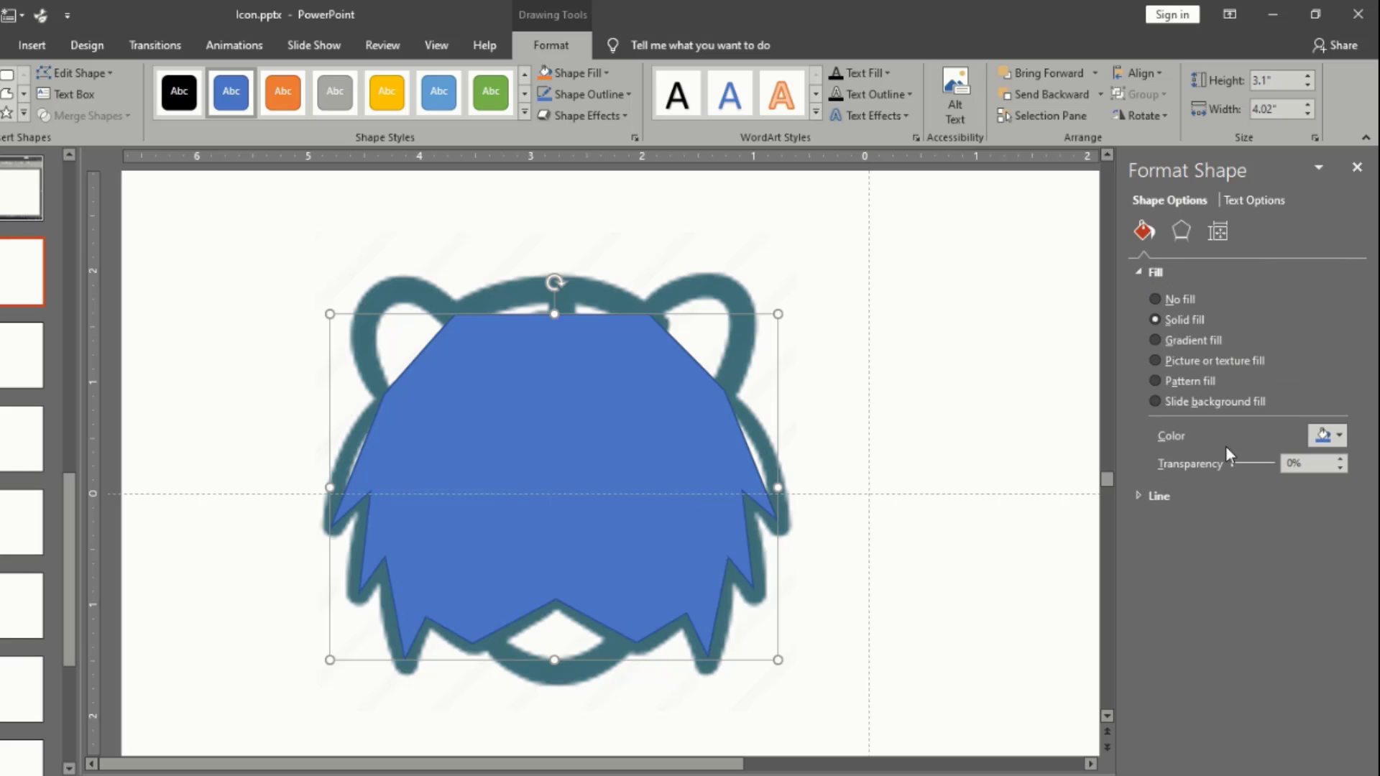
{"action": "left_click_drag", "start_coordinate": [1230, 463], "coordinate": [1248, 468]}
{"action": "left_click", "coordinate": [1356, 167]}
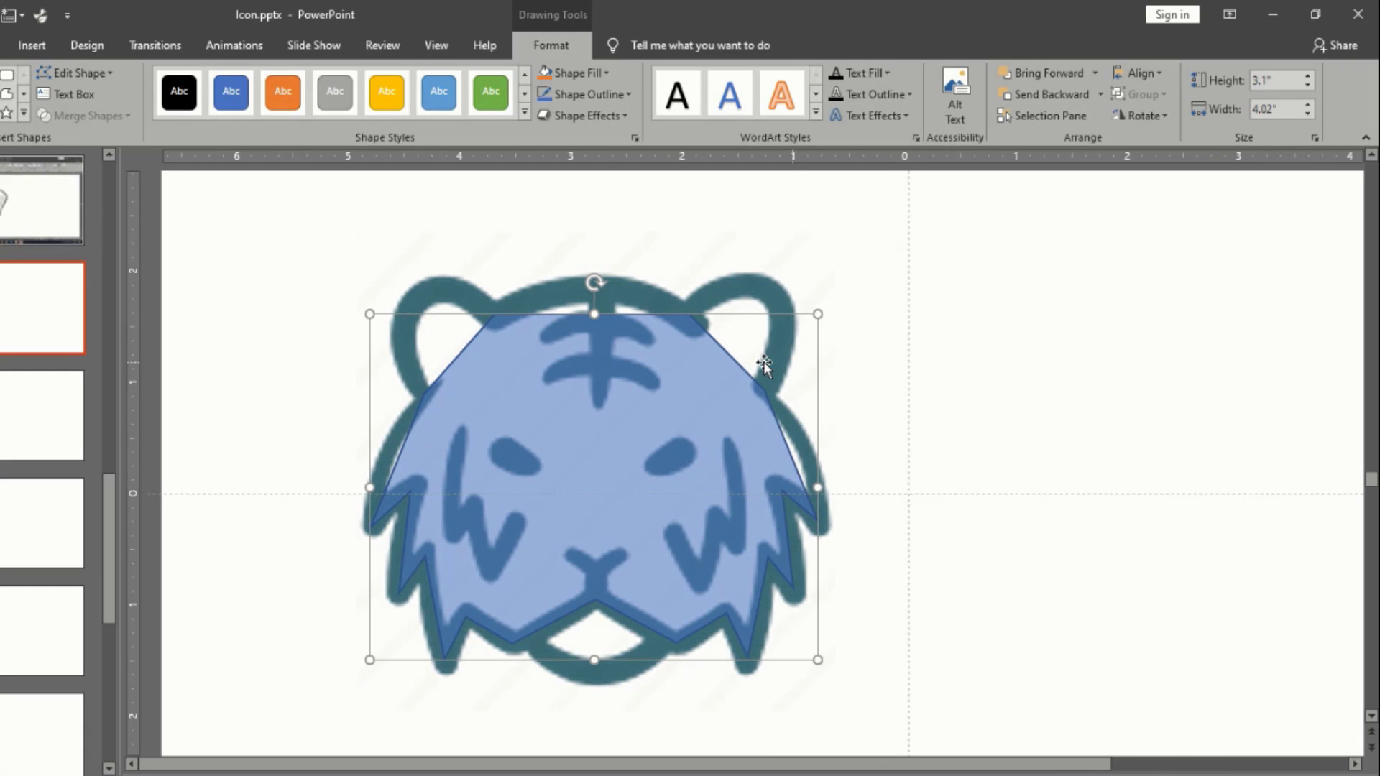
Edit the head shape's points and bend the straight segment at the left ear into a rounded ear following the picture
{"action": "scroll", "coordinate": [731, 363], "scroll_direction": "up", "scroll_amount": 3}
{"action": "scroll", "coordinate": [730, 362], "scroll_direction": "down", "scroll_amount": 2}
{"action": "right_click", "coordinate": [723, 364]}
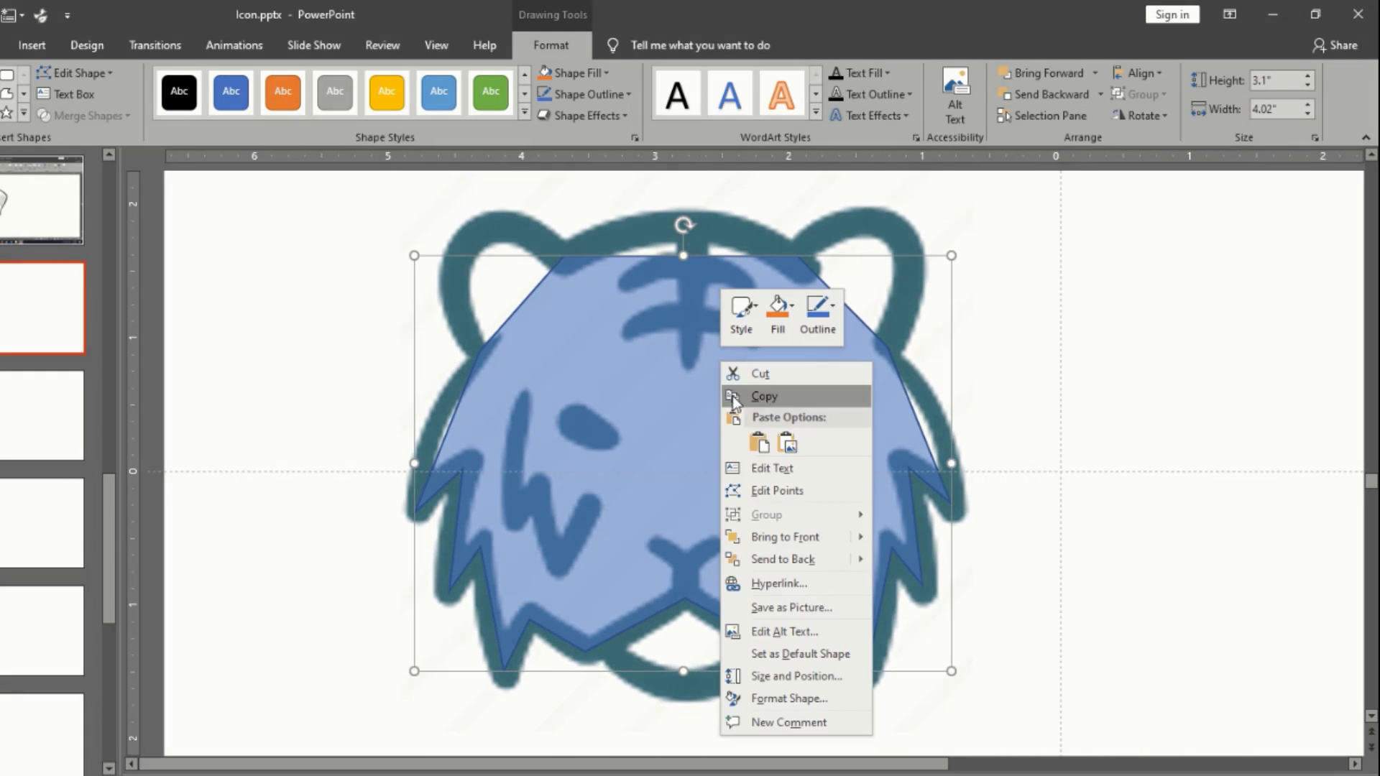
{"action": "left_click", "coordinate": [776, 490]}
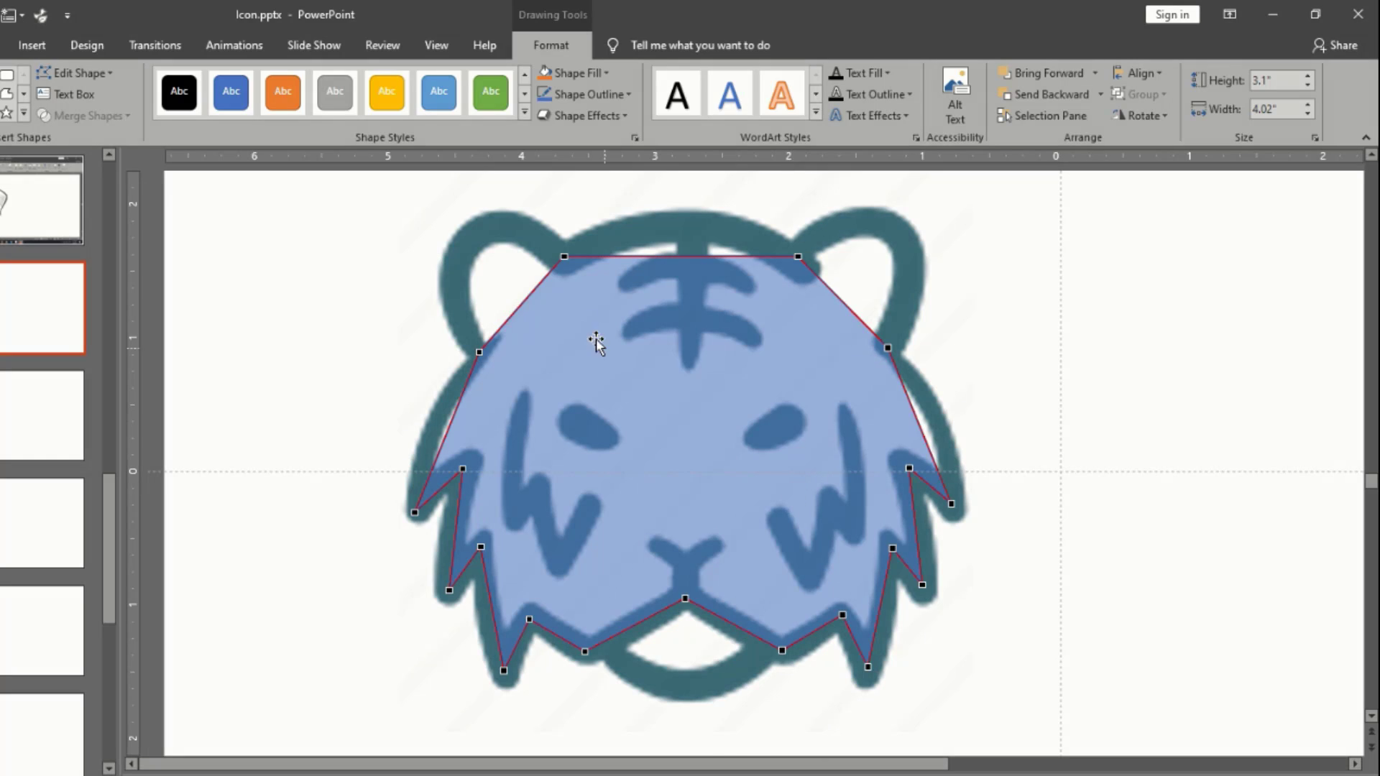
{"action": "left_click", "coordinate": [481, 350]}
{"action": "left_click_drag", "start_coordinate": [508, 321], "coordinate": [432, 222]}
{"action": "left_click", "coordinate": [562, 258]}
{"action": "left_click_drag", "start_coordinate": [517, 263], "coordinate": [405, 223]}
{"action": "left_click", "coordinate": [479, 352]}
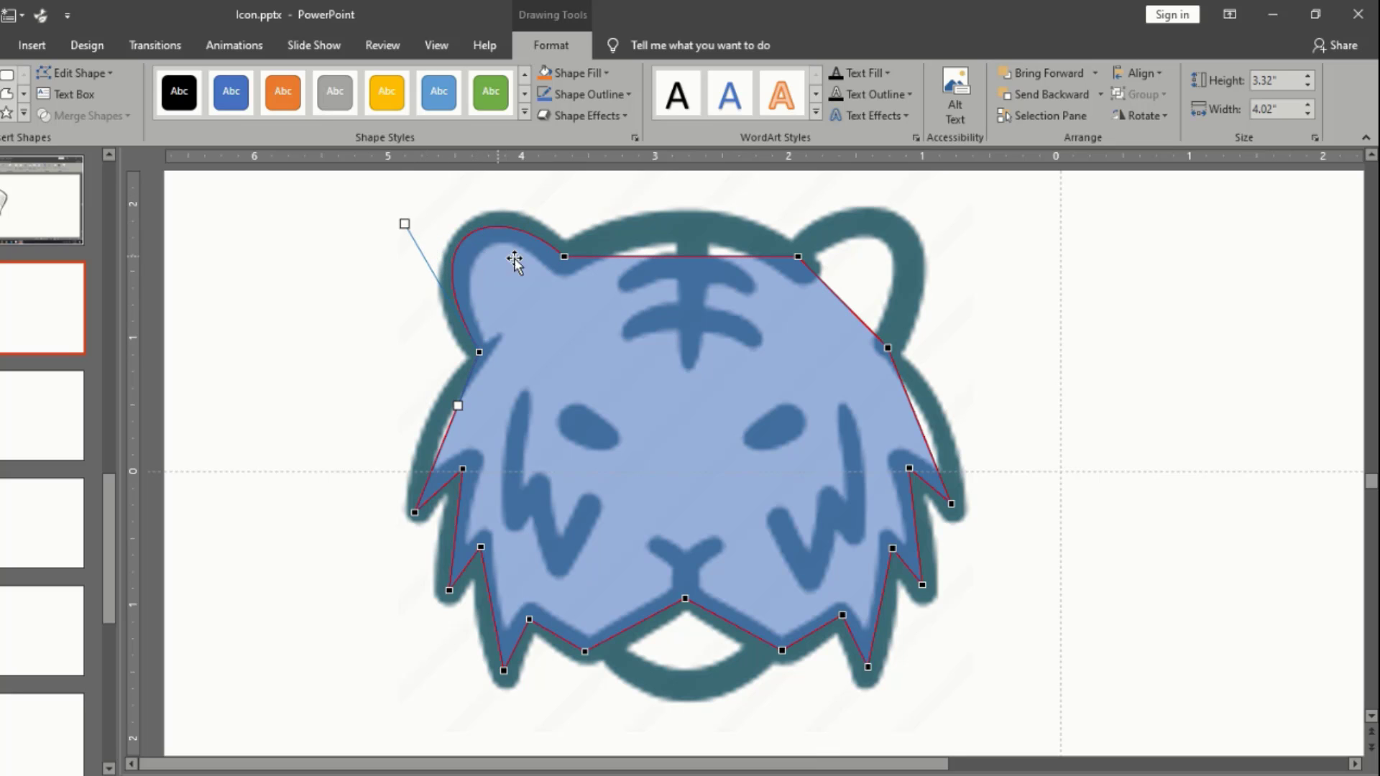
Bend the head's top edge between the ears into an arch that follows the picture
{"action": "left_click", "coordinate": [563, 255]}
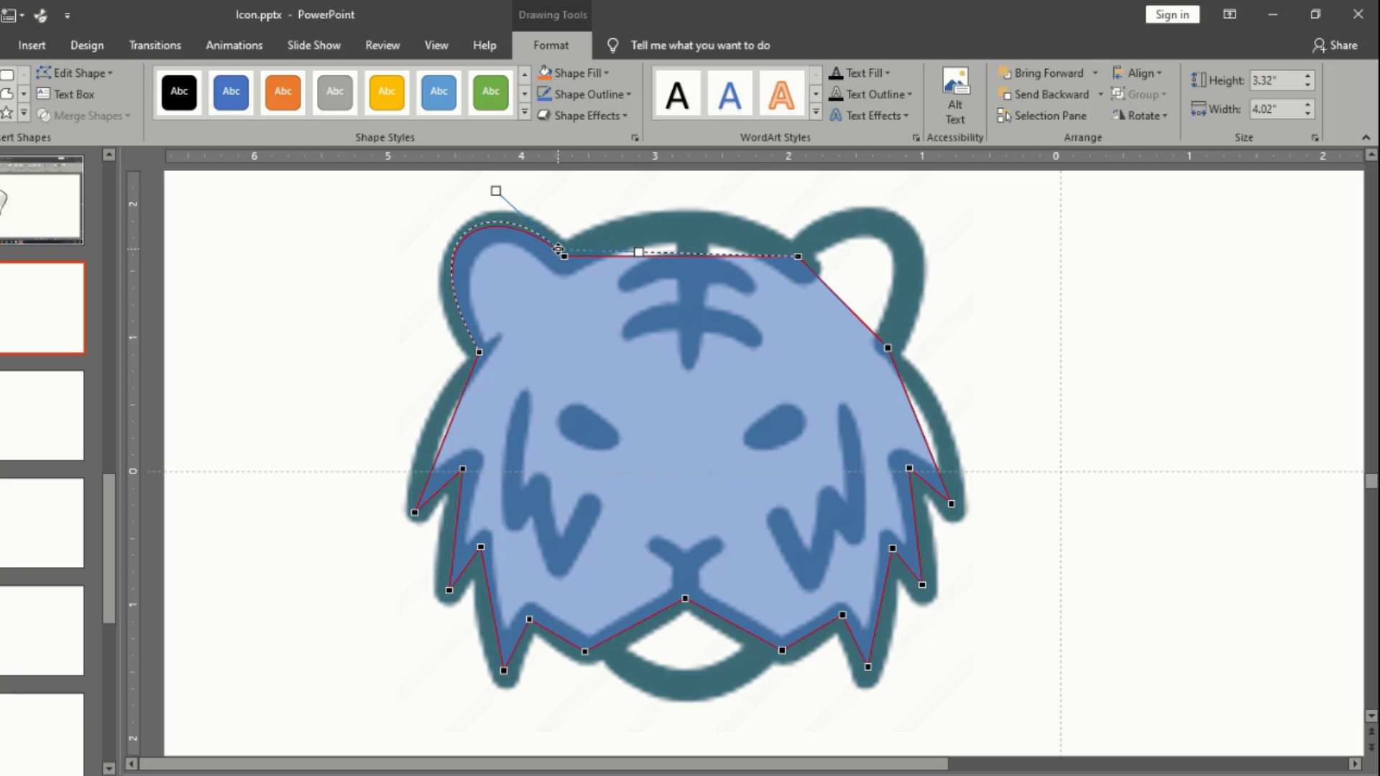
{"action": "left_click_drag", "start_coordinate": [639, 255], "coordinate": [665, 198]}
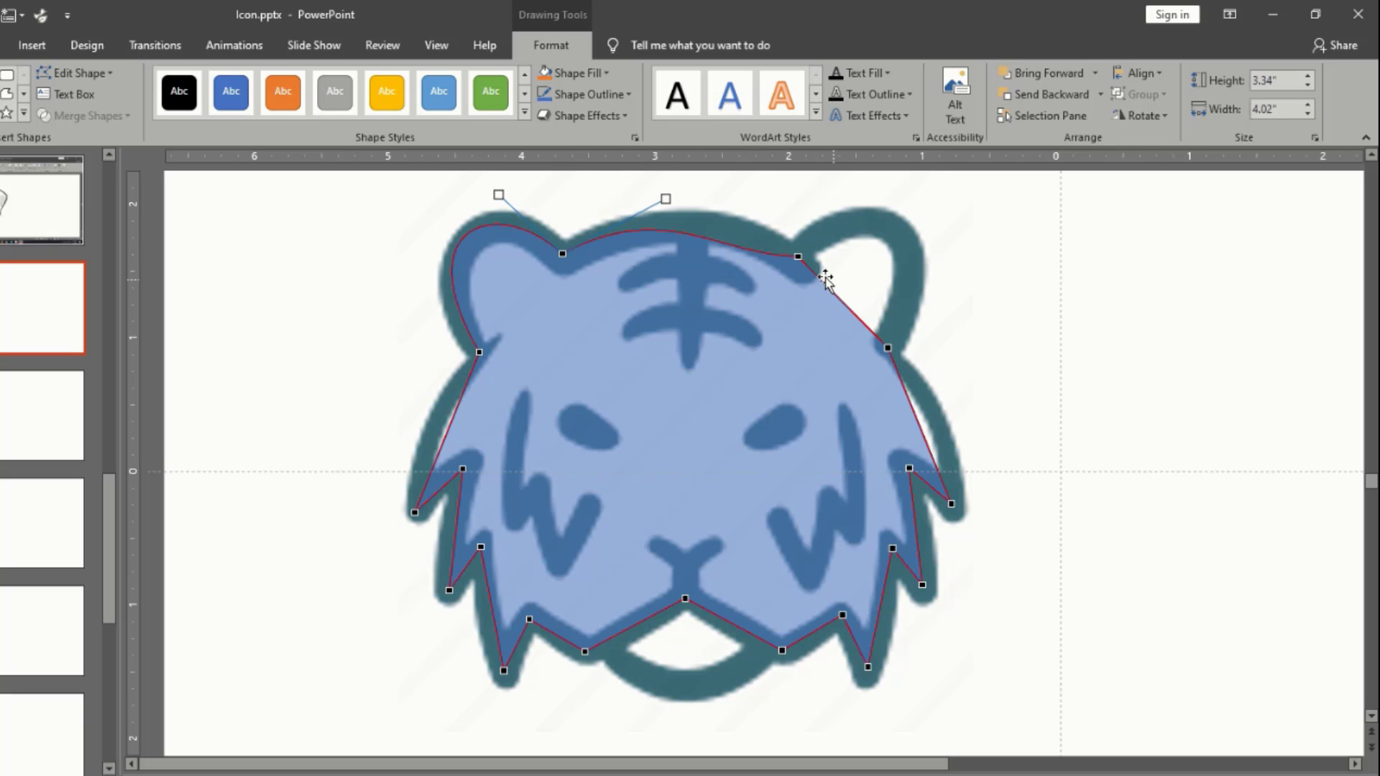
{"action": "left_click", "coordinate": [798, 258]}
{"action": "left_click_drag", "start_coordinate": [713, 267], "coordinate": [728, 221]}
{"action": "left_click", "coordinate": [564, 254]}
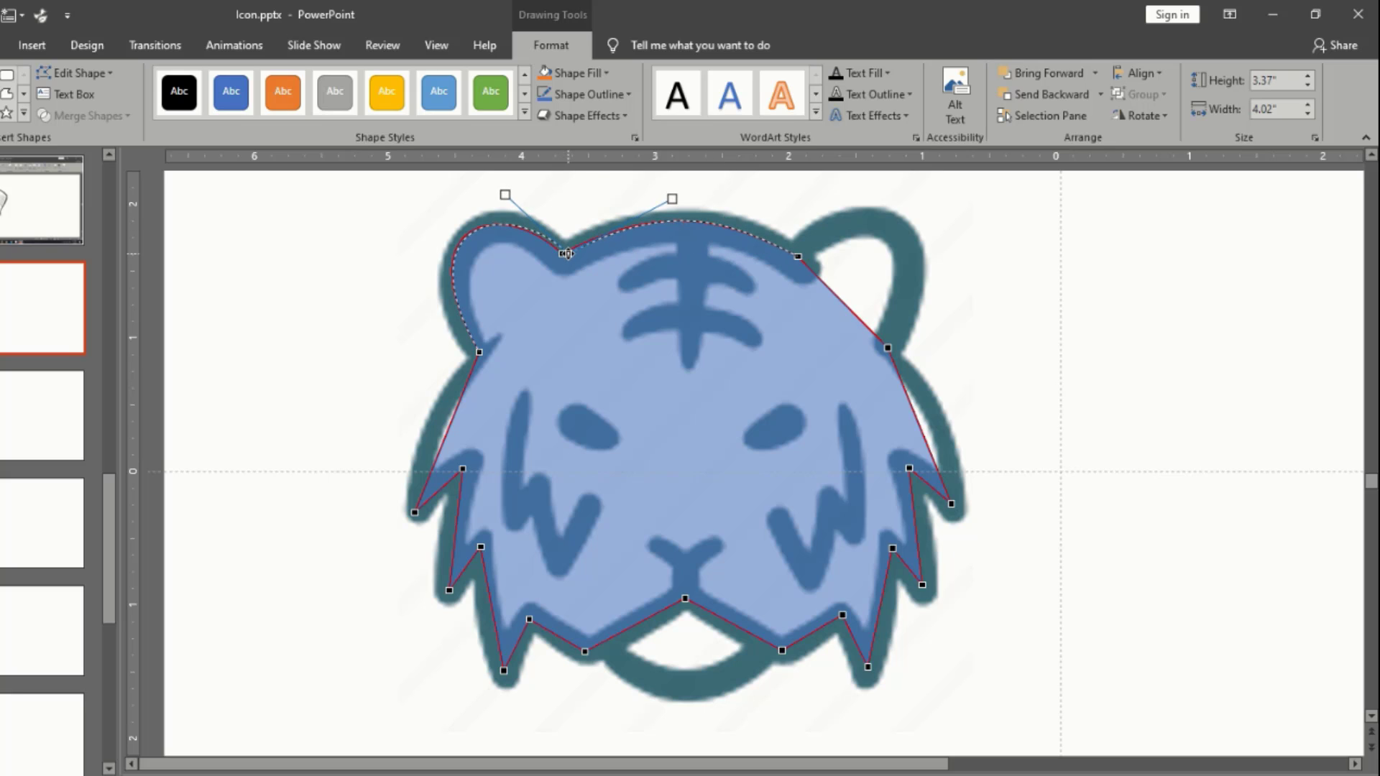
Bend the segment at the right ear into a rounded ear and refine its curve to match the picture
{"action": "left_click", "coordinate": [799, 258]}
{"action": "left_click_drag", "start_coordinate": [821, 282], "coordinate": [901, 205]}
{"action": "left_click", "coordinate": [886, 346]}
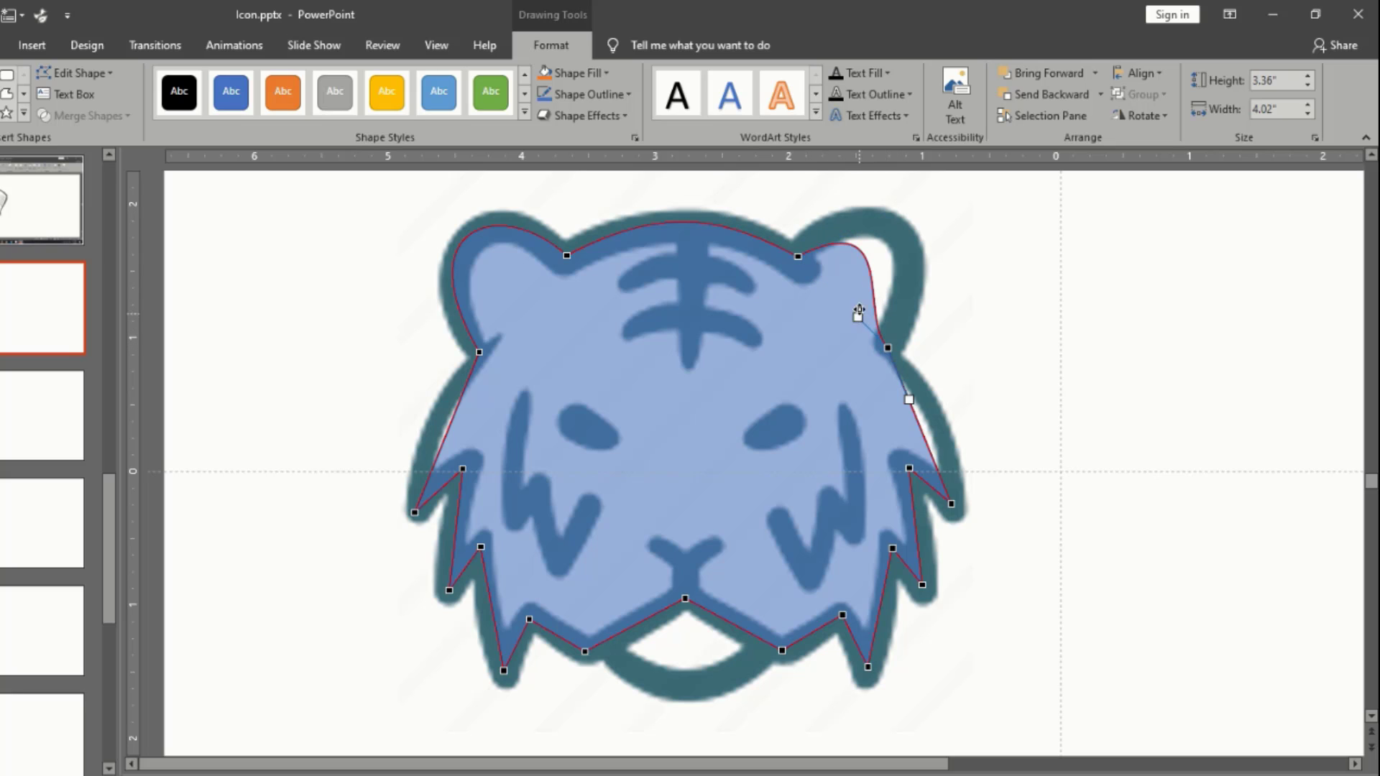
{"action": "left_click_drag", "start_coordinate": [860, 316], "coordinate": [894, 185]}
{"action": "left_click", "coordinate": [798, 257]}
{"action": "left_click", "coordinate": [886, 345]}
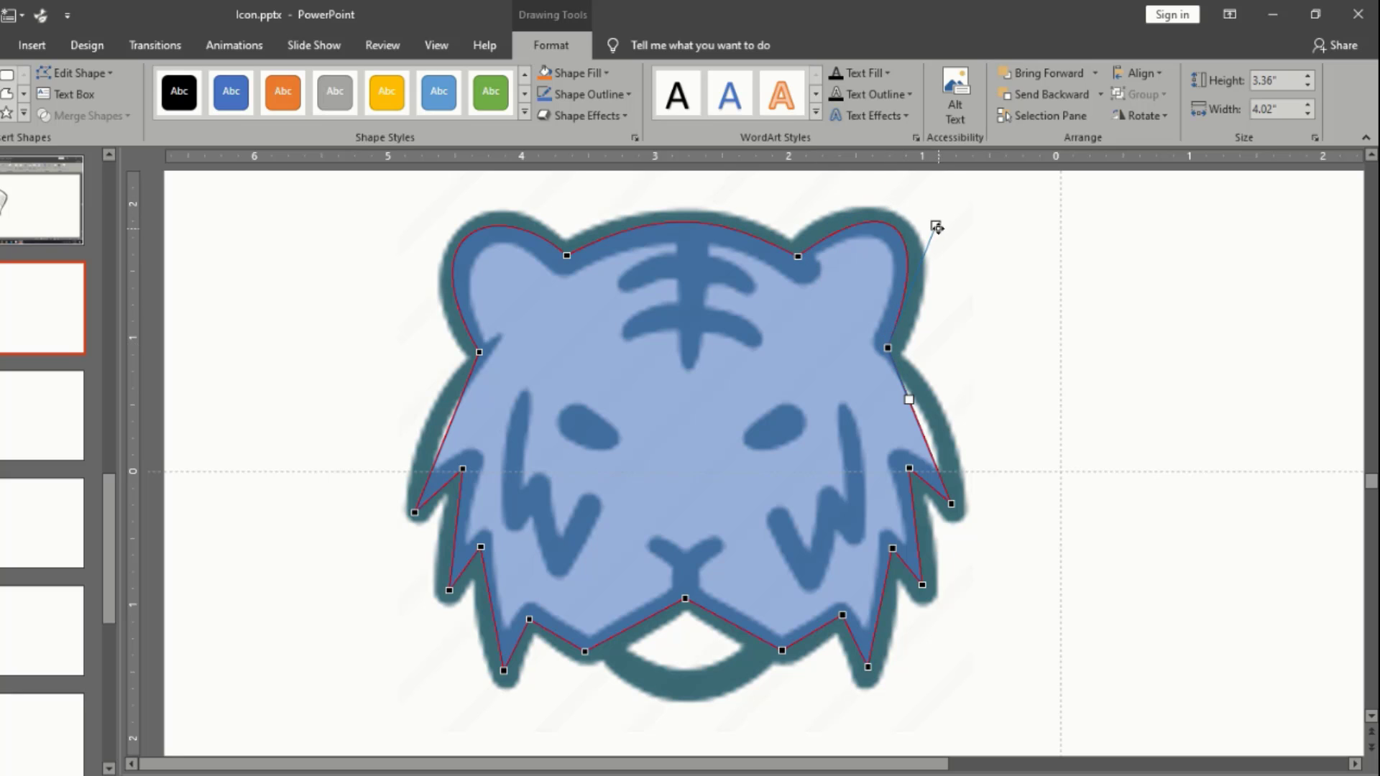
{"action": "left_click_drag", "start_coordinate": [936, 226], "coordinate": [942, 227]}
{"action": "left_click", "coordinate": [798, 257]}
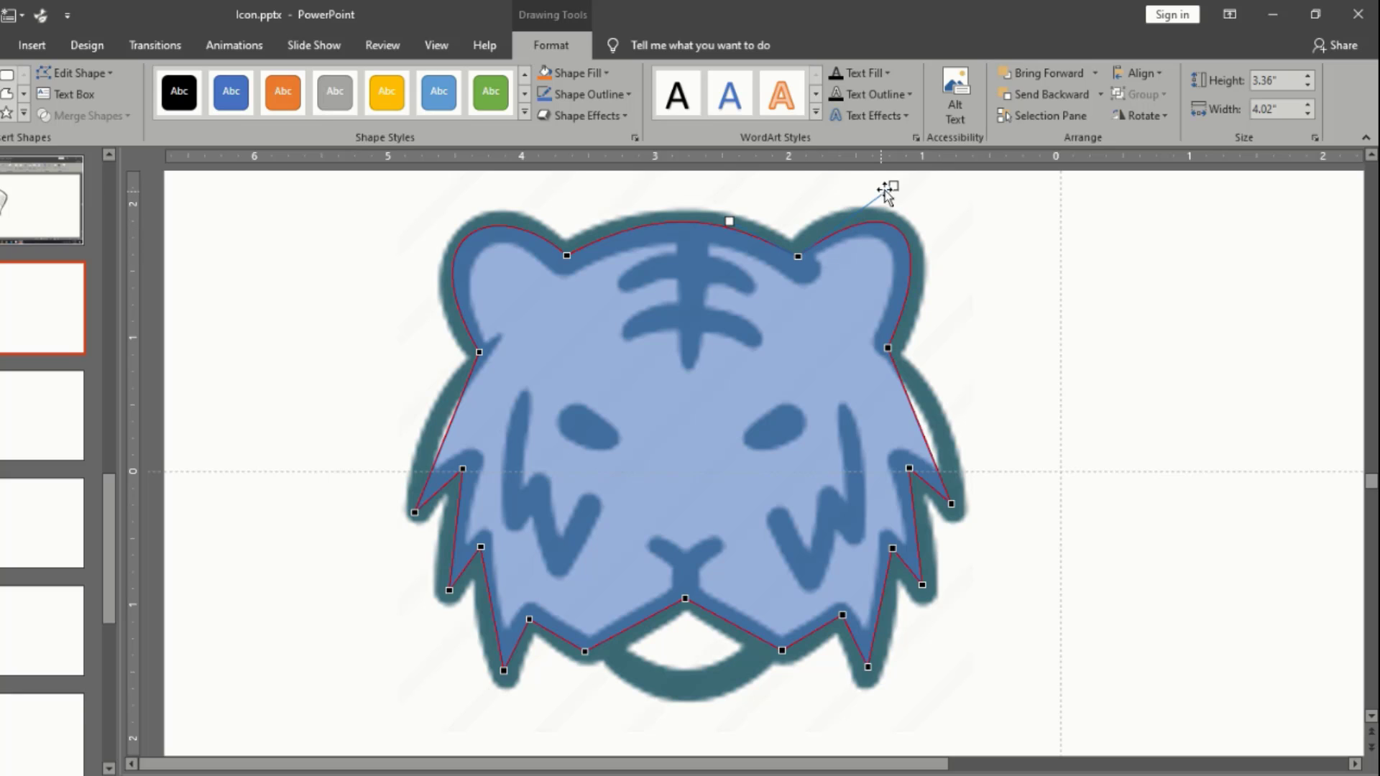
{"action": "left_click_drag", "start_coordinate": [893, 185], "coordinate": [882, 181]}
Curve the head's right cheek edge outward and adjust the right fur tufts to follow the picture
{"action": "left_click", "coordinate": [951, 503]}
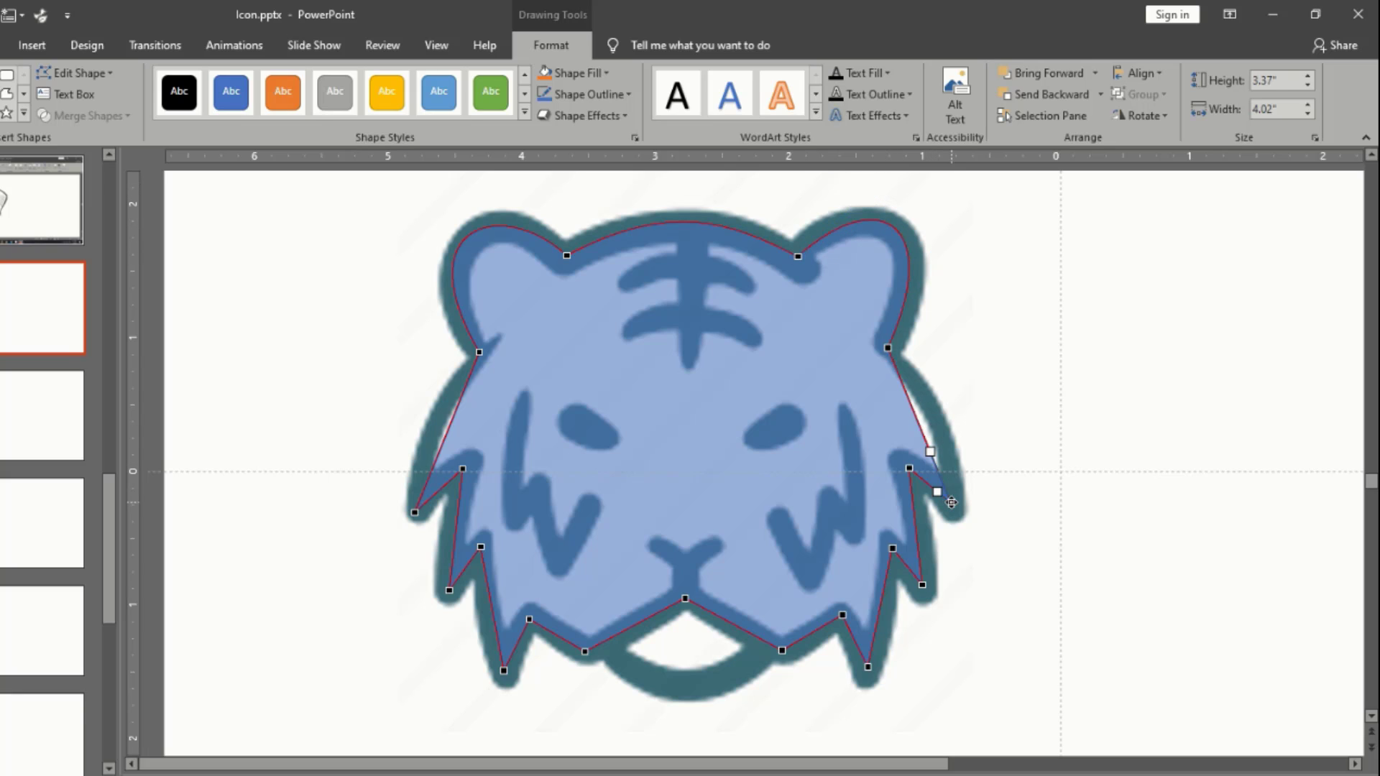
{"action": "left_click_drag", "start_coordinate": [947, 442], "coordinate": [921, 391]}
{"action": "left_click", "coordinate": [887, 349]}
{"action": "left_click_drag", "start_coordinate": [907, 470], "coordinate": [880, 640]}
{"action": "left_click", "coordinate": [922, 583]}
{"action": "left_click", "coordinate": [869, 665]}
{"action": "left_click", "coordinate": [782, 650]}
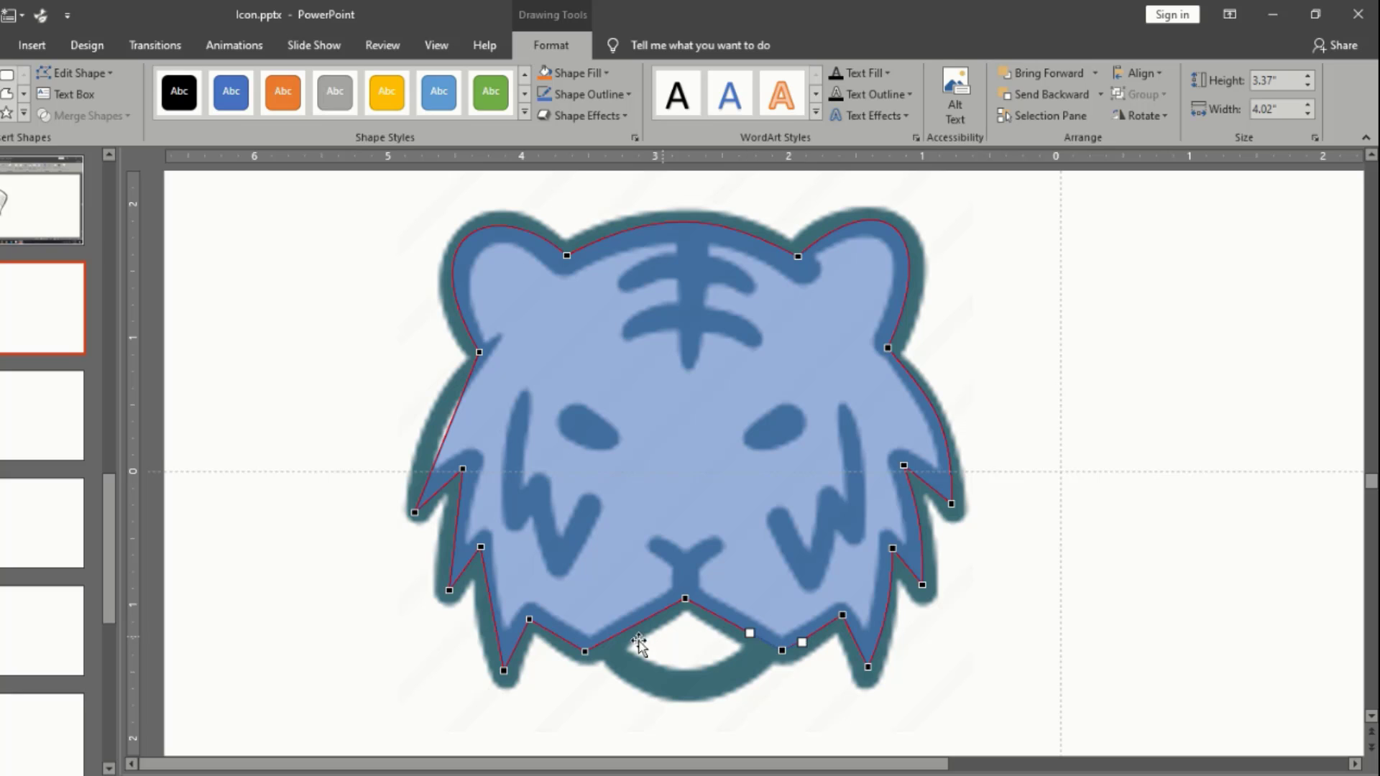
Adjust the points and curves of the lower left fur tufts to follow the picture's outline
{"action": "left_click", "coordinate": [582, 649]}
{"action": "left_click", "coordinate": [567, 640]}
{"action": "left_click", "coordinate": [503, 670]}
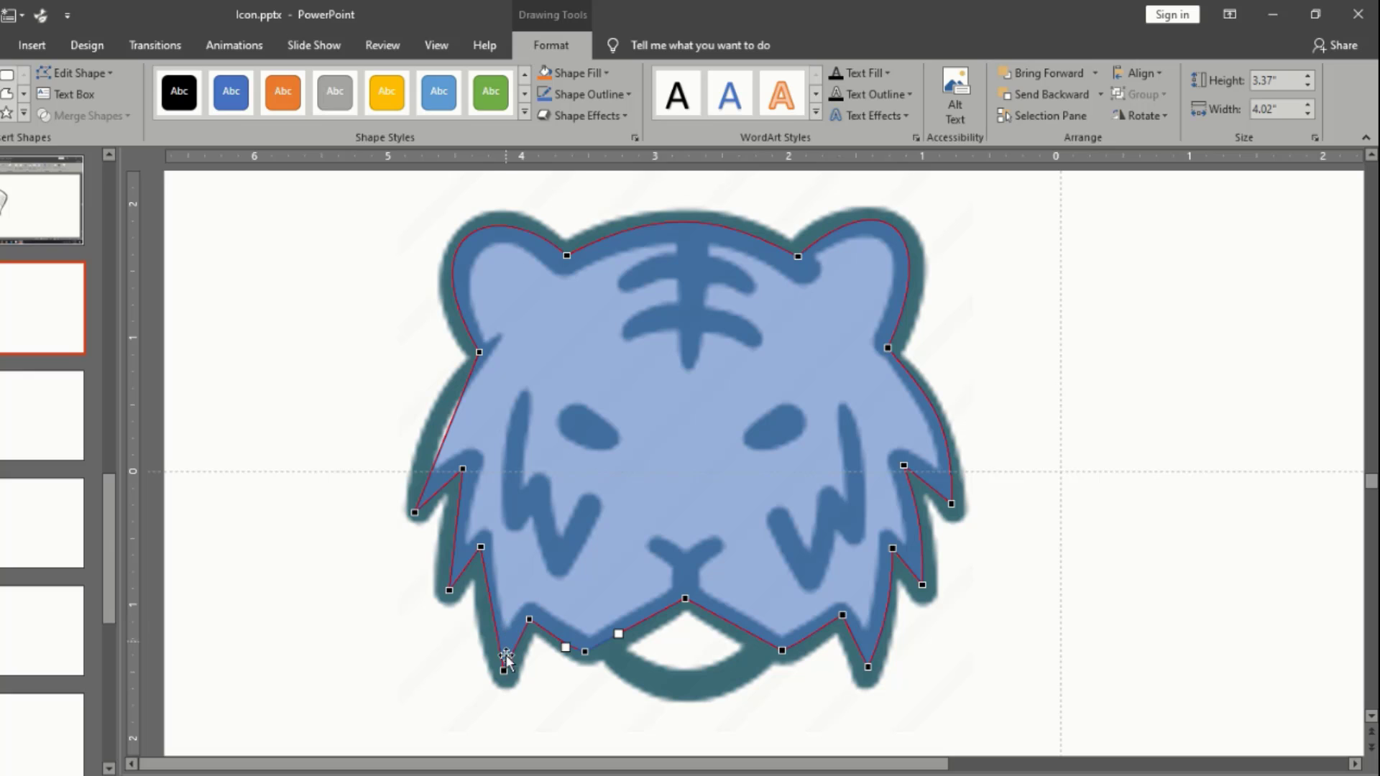
{"action": "left_click_drag", "start_coordinate": [496, 629], "coordinate": [483, 639]}
{"action": "left_click", "coordinate": [481, 546]}
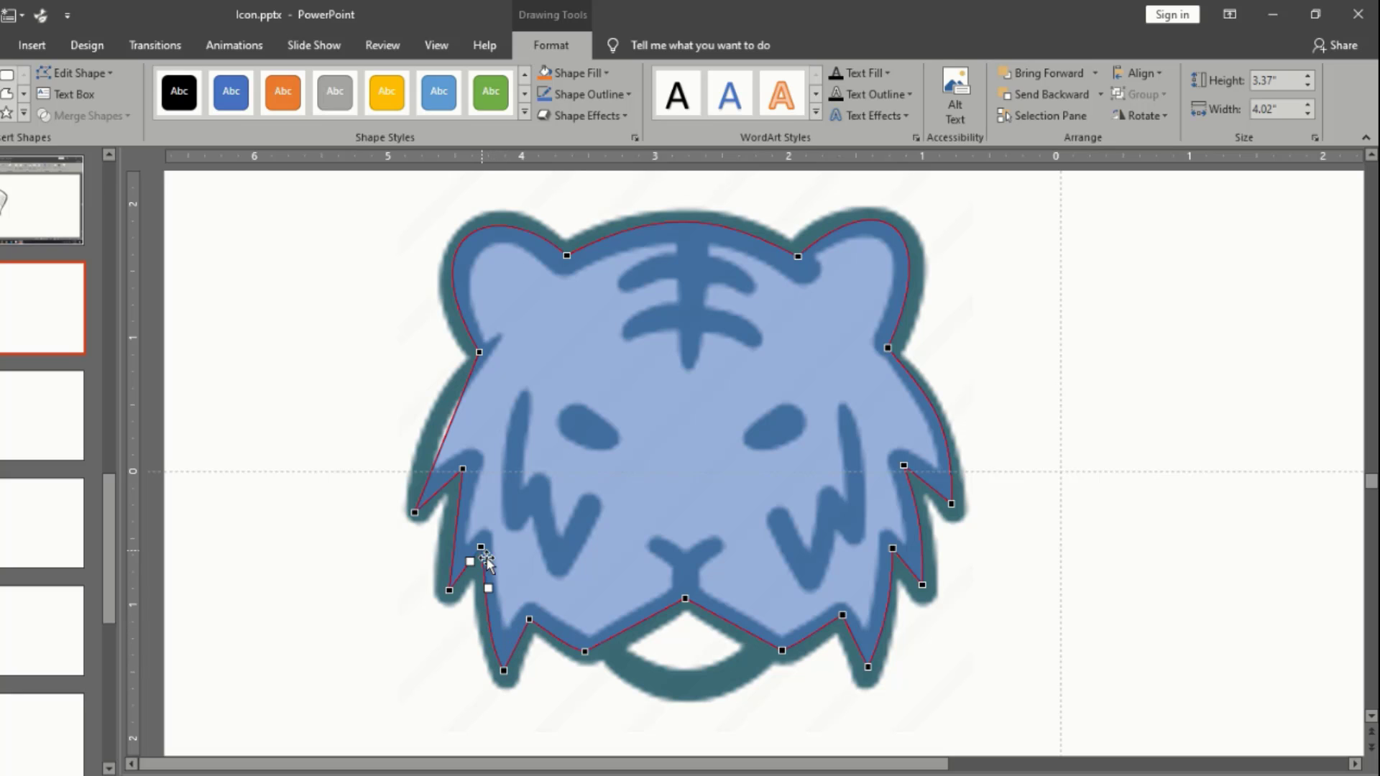
{"action": "left_click", "coordinate": [447, 590]}
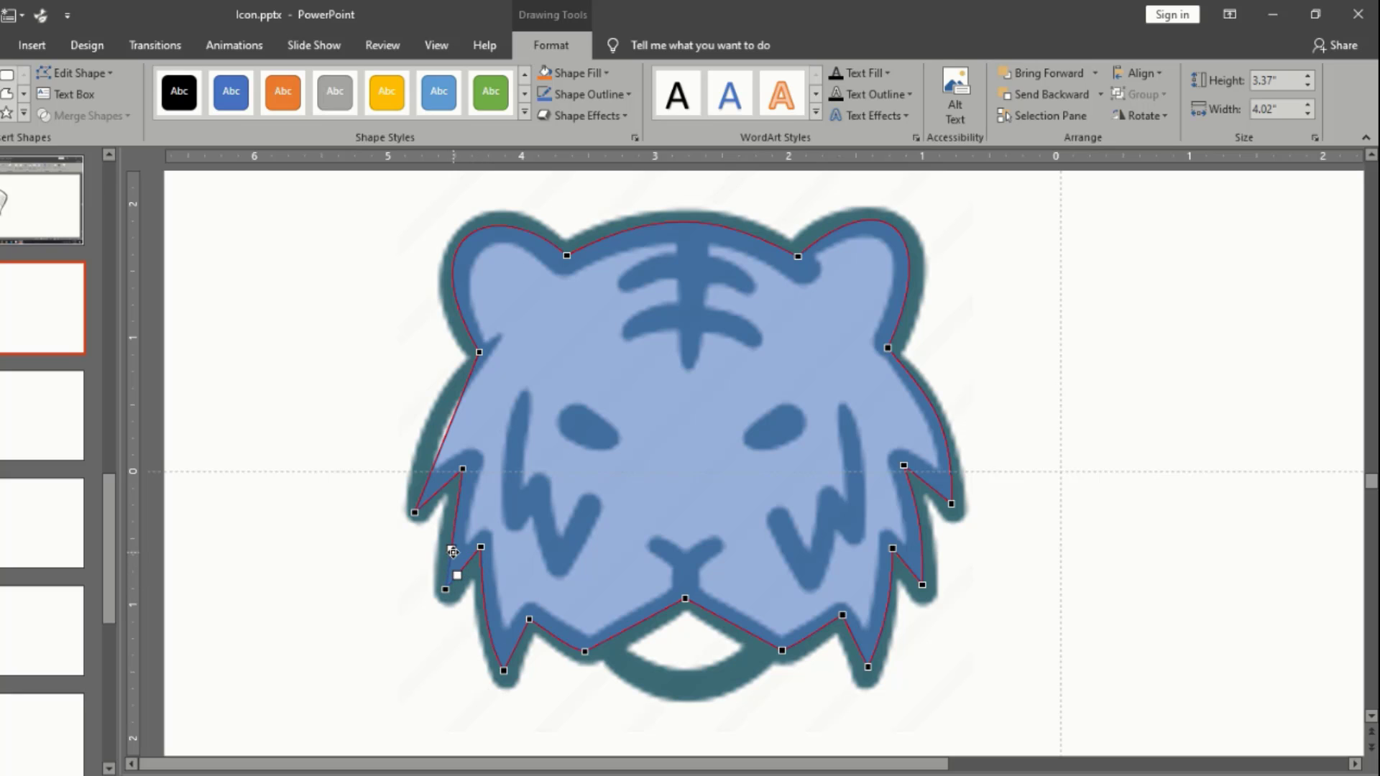
{"action": "left_click_drag", "start_coordinate": [451, 548], "coordinate": [441, 548]}
Curve the head's left cheek edge outward below the ear and finish editing the points
{"action": "left_click", "coordinate": [415, 511]}
{"action": "left_click", "coordinate": [415, 513]}
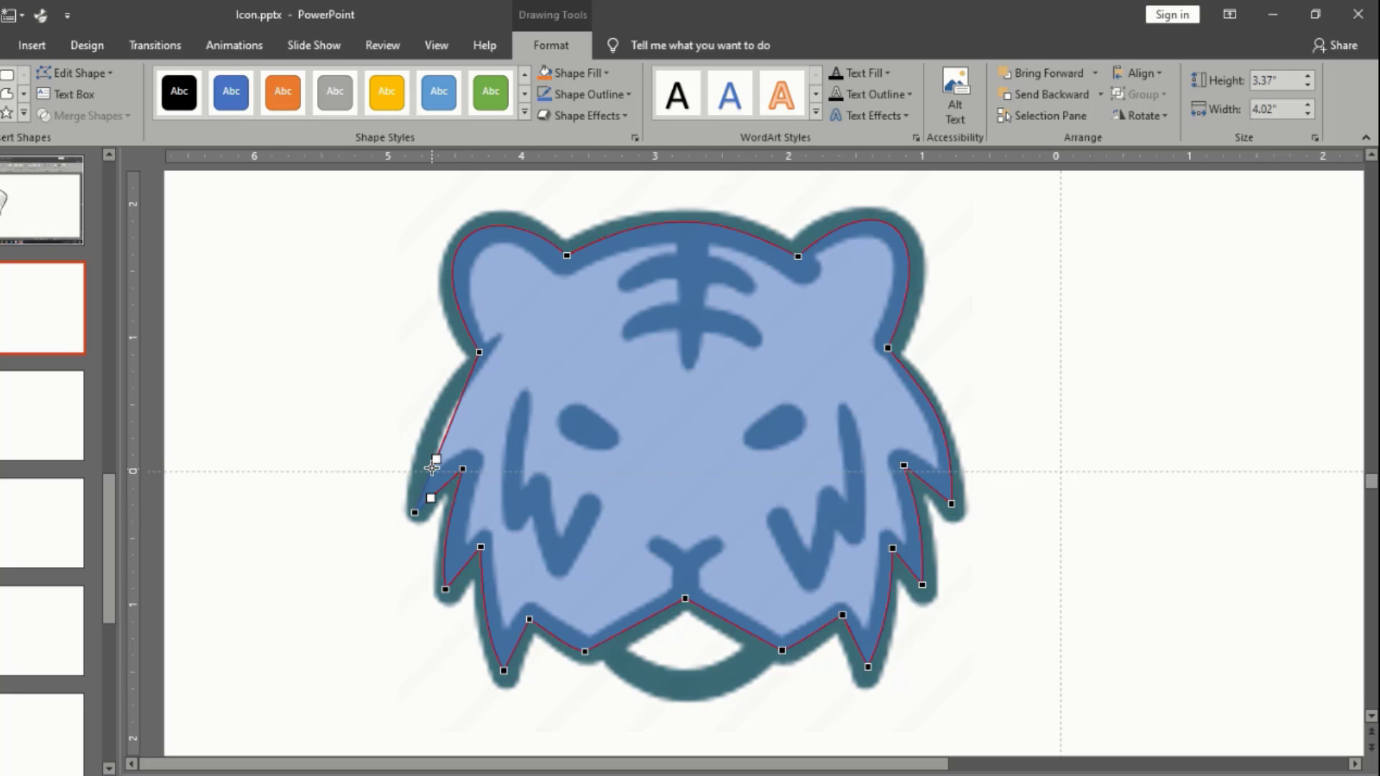
{"action": "left_click_drag", "start_coordinate": [435, 459], "coordinate": [414, 435]}
{"action": "left_click", "coordinate": [479, 353]}
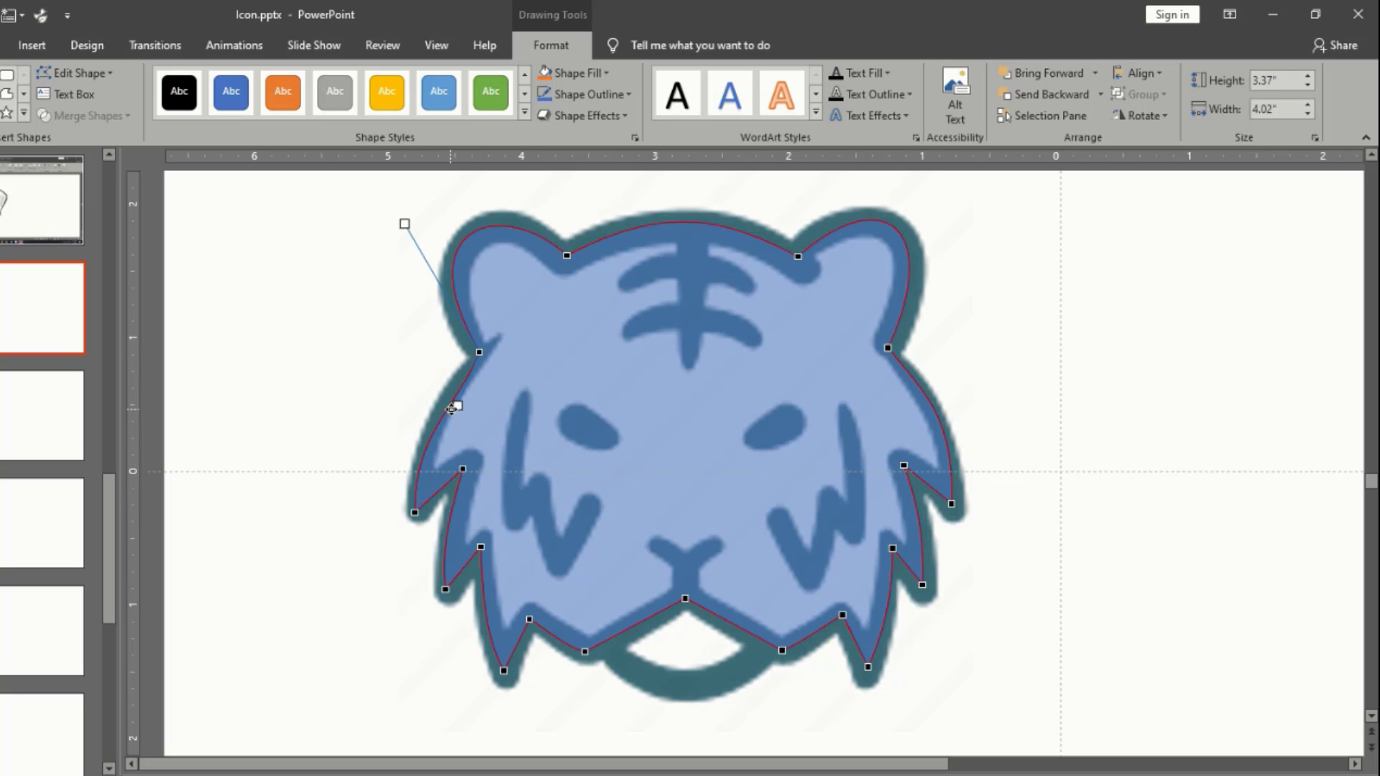
{"action": "left_click", "coordinate": [389, 370]}
Give the head shape a thicker outline weight and compare it with the tiger picture's lines
{"action": "left_click", "coordinate": [683, 354]}
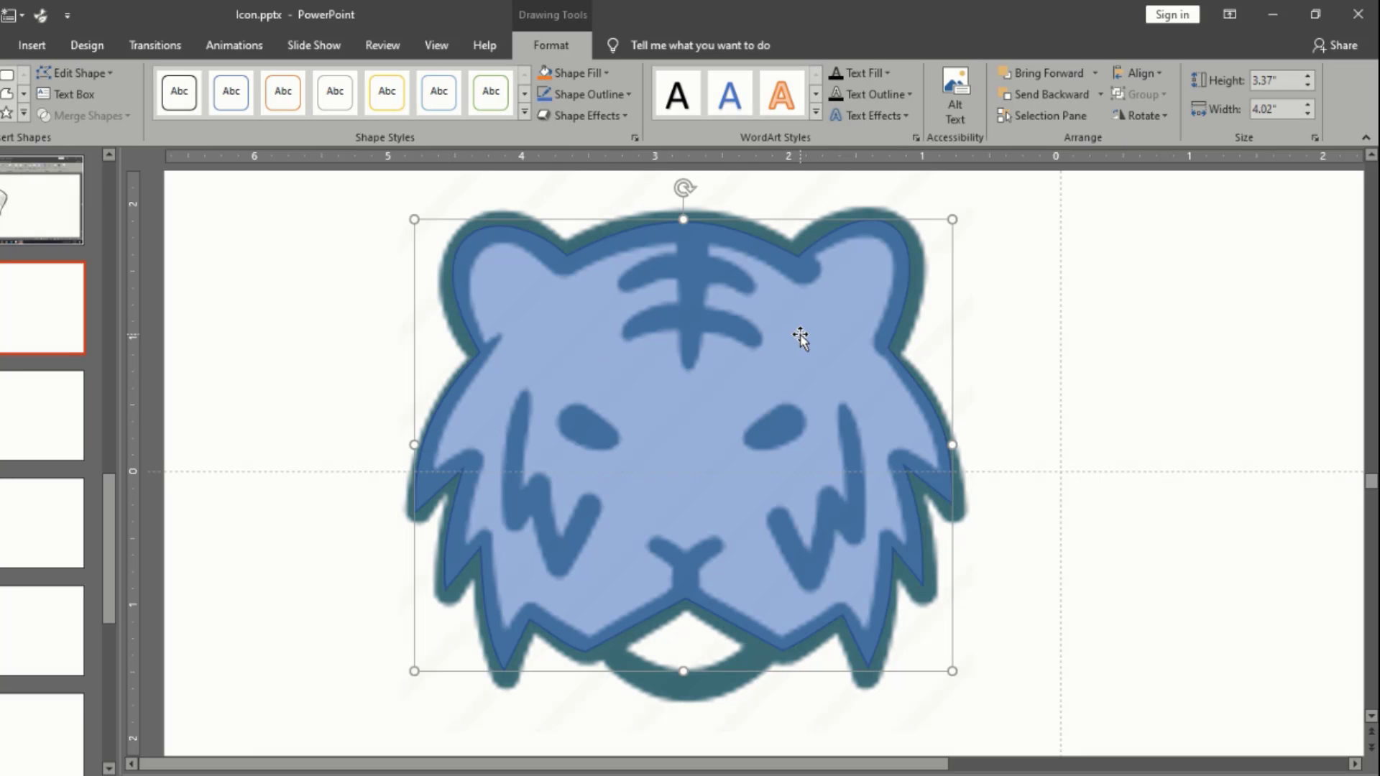
{"action": "left_click", "coordinate": [1032, 350]}
{"action": "left_click", "coordinate": [788, 362]}
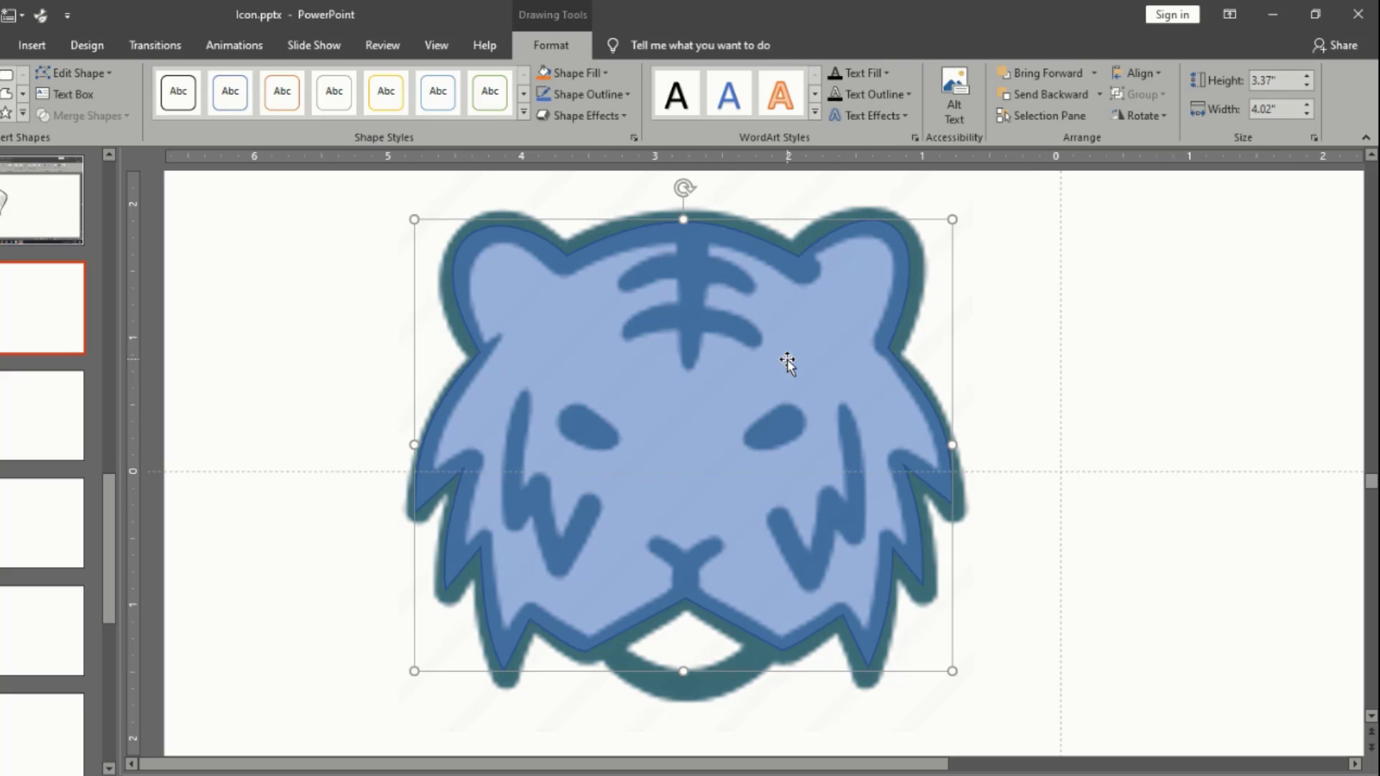
{"action": "left_click", "coordinate": [627, 94]}
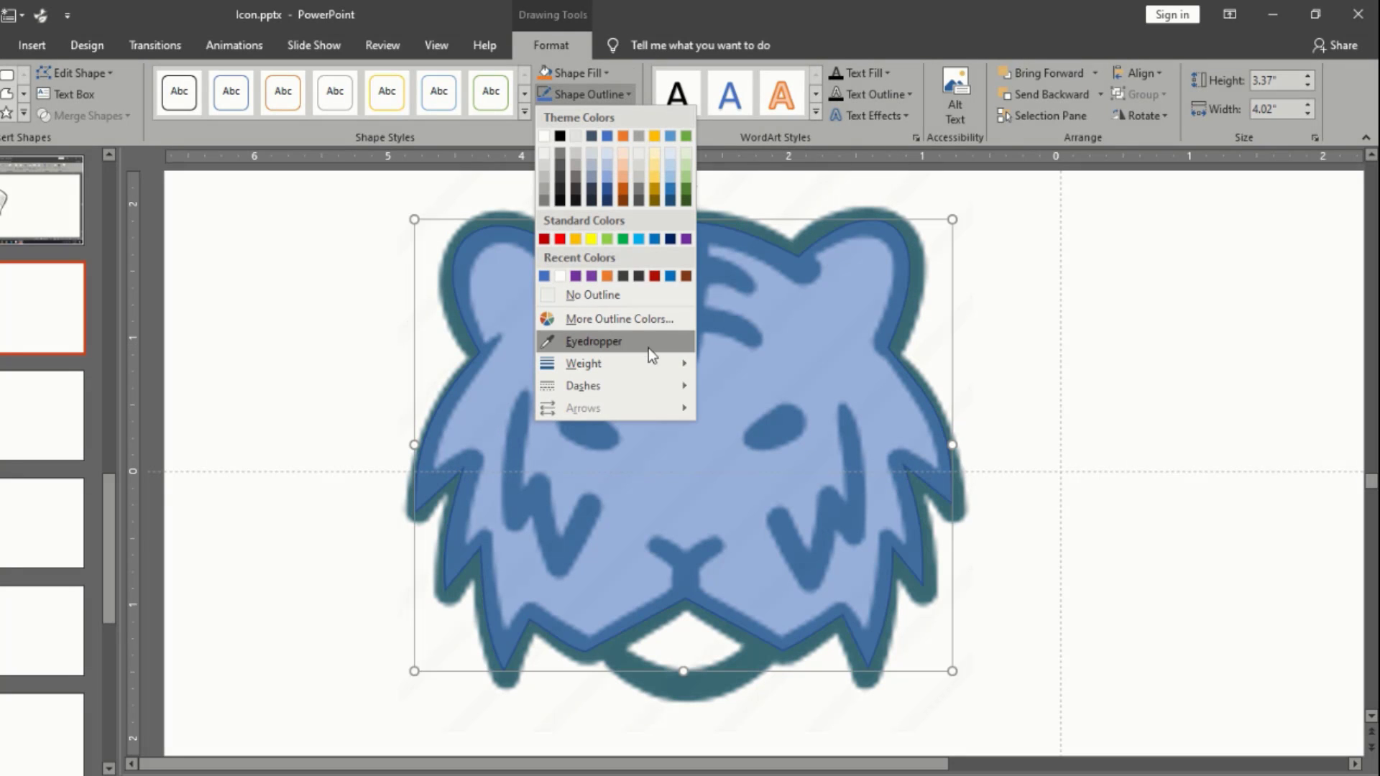
{"action": "mouse_move", "coordinate": [695, 365]}
{"action": "left_click", "coordinate": [776, 528]}
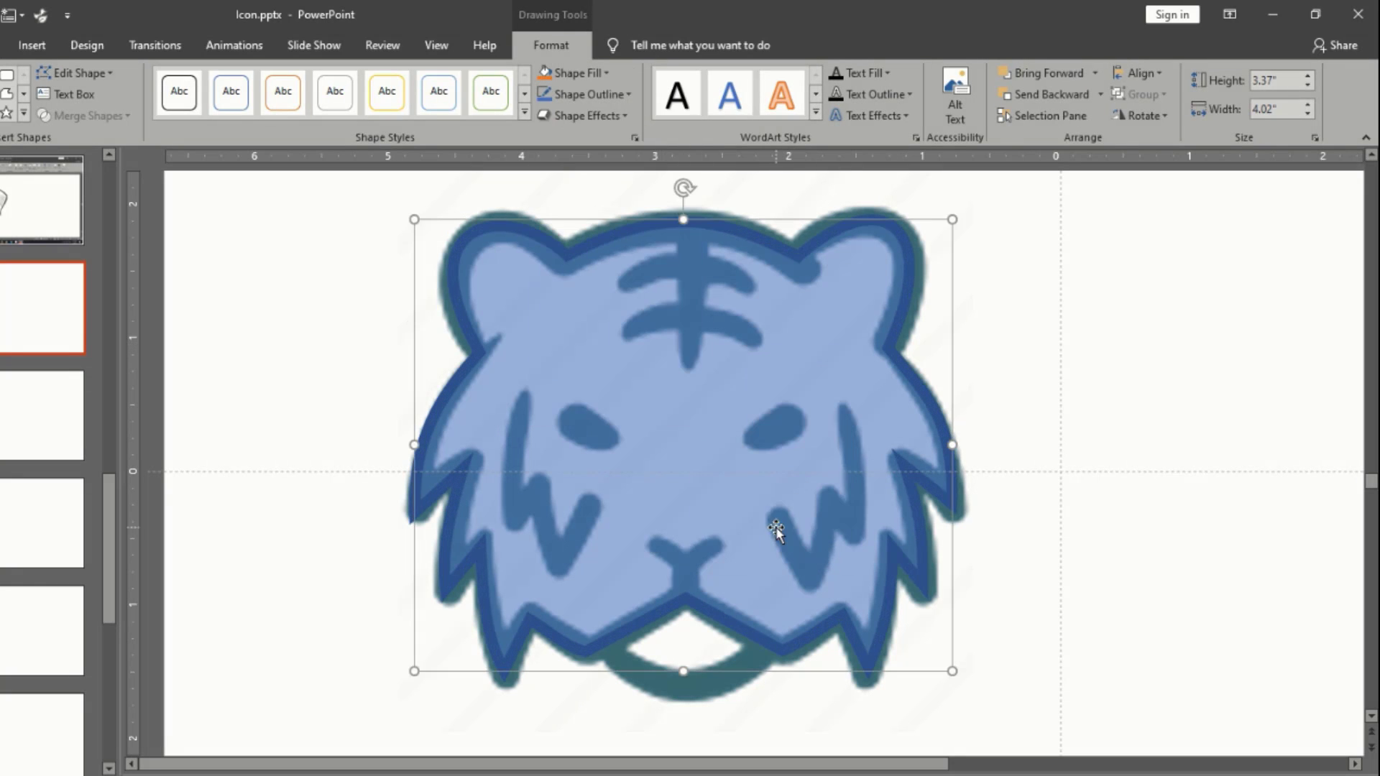
{"action": "scroll", "coordinate": [735, 446], "scroll_direction": "up", "scroll_amount": 3}
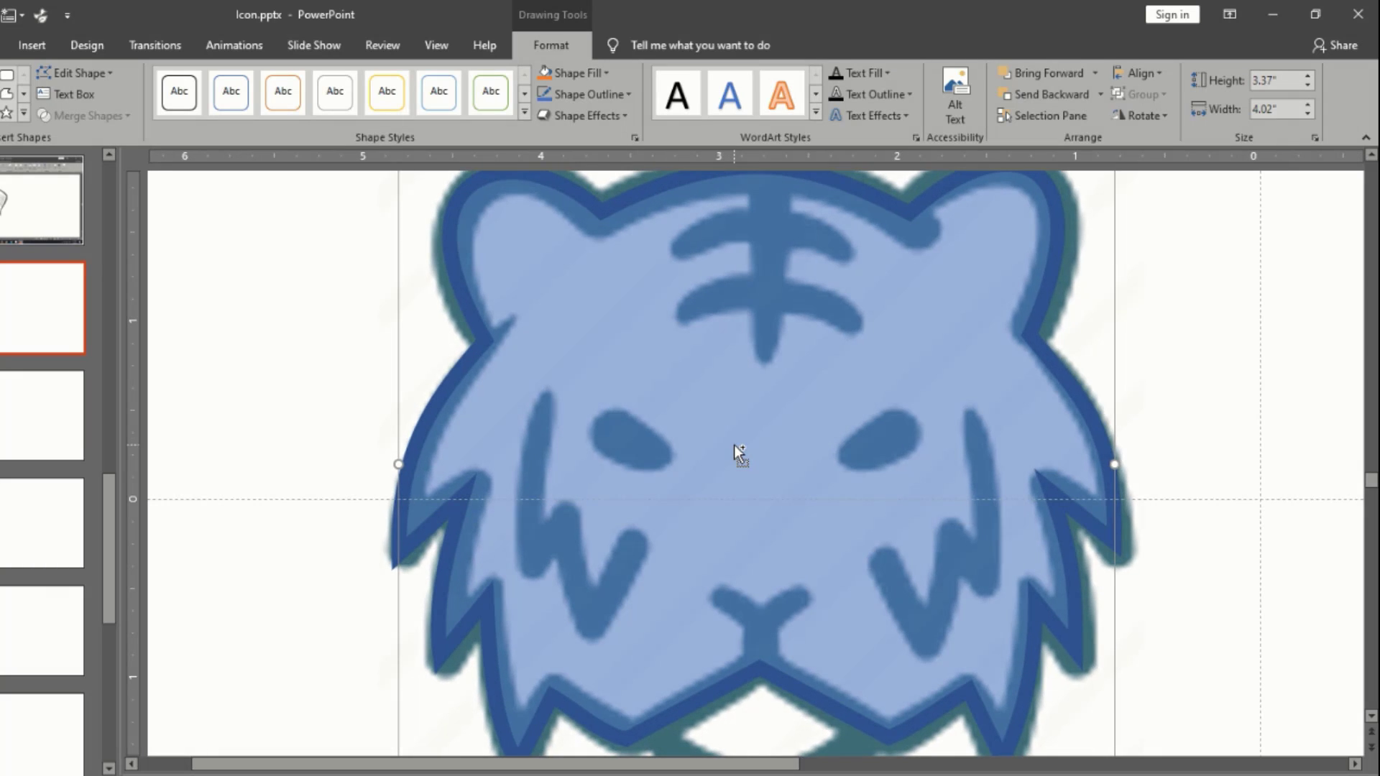
{"action": "scroll", "coordinate": [734, 445], "scroll_direction": "down", "scroll_amount": 3}
{"action": "left_click", "coordinate": [1002, 348]}
{"action": "double_click", "coordinate": [807, 327]}
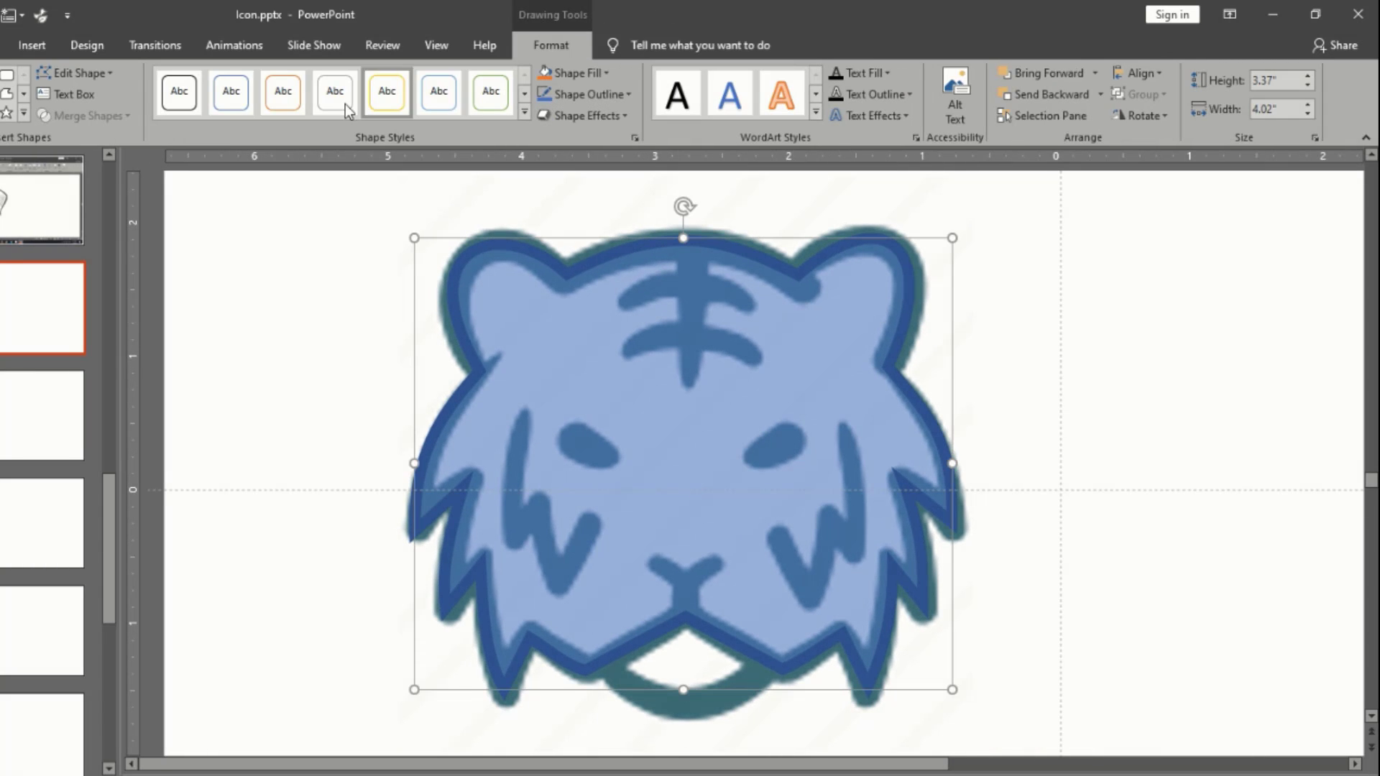
Trace the zigzag stripe on the left cheek as a closed freeform, about 0.72" wide and 1.31" high
{"action": "left_click", "coordinate": [4, 45]}
{"action": "left_click", "coordinate": [831, 93]}
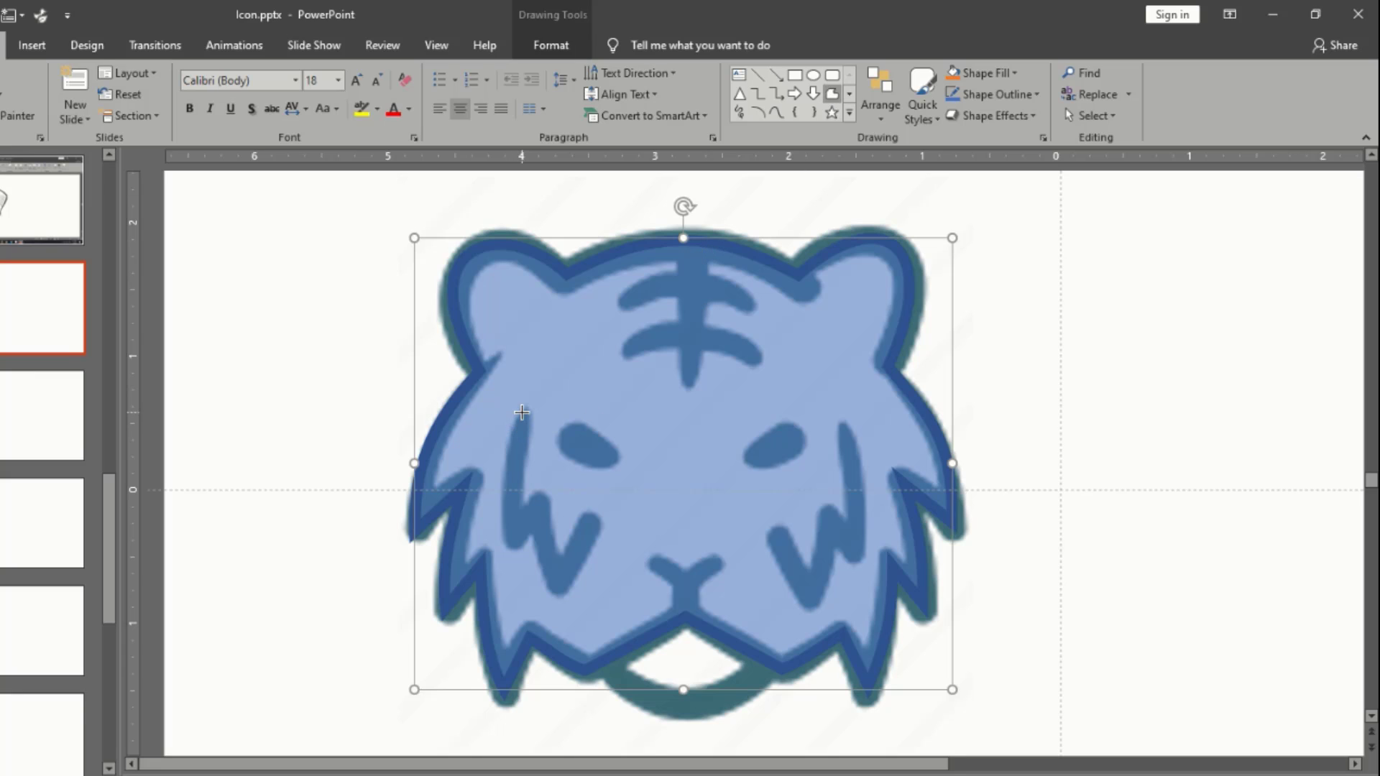
{"action": "left_click", "coordinate": [522, 412]}
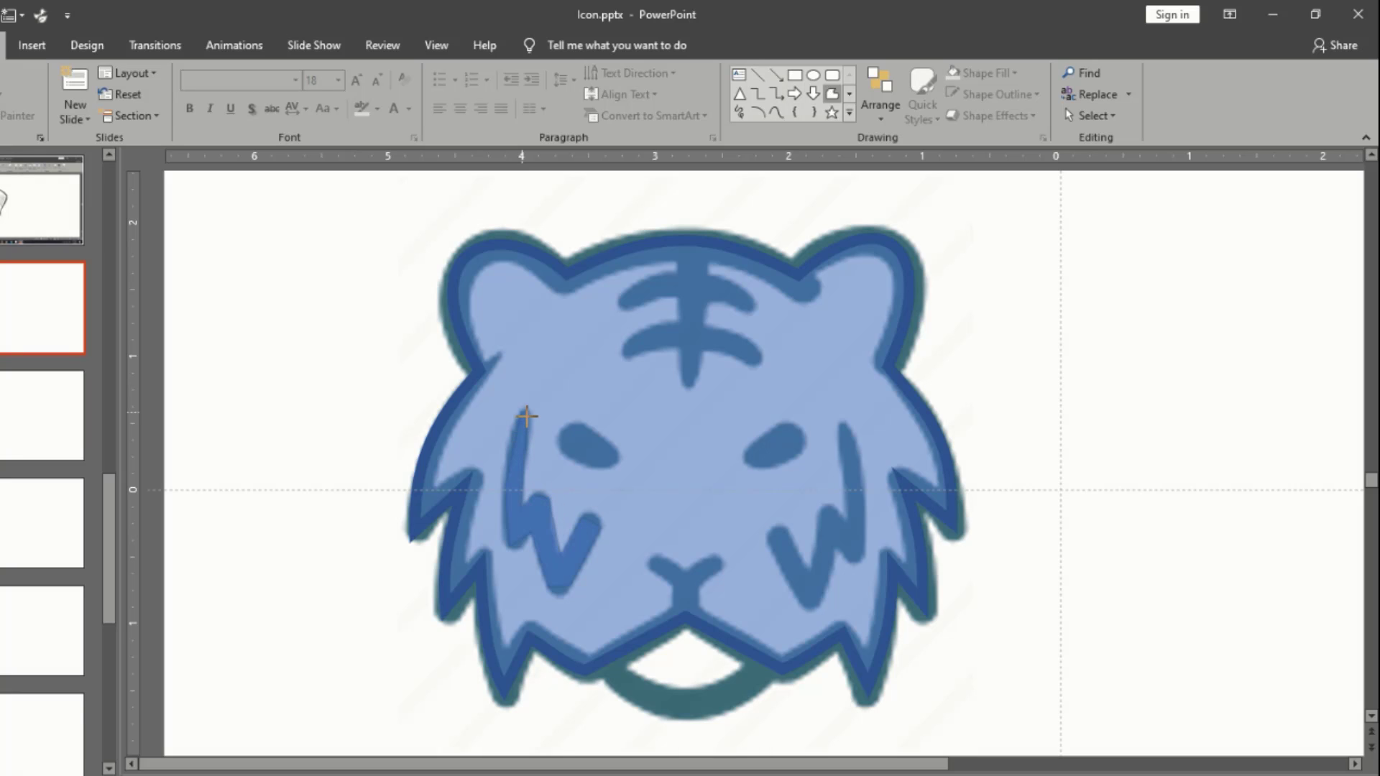
{"action": "left_click", "coordinate": [524, 412]}
Edit the left cheek stripe's points to round its middle peak and its lower outer bend along the picture
{"action": "scroll", "coordinate": [532, 414], "scroll_direction": "up", "scroll_amount": 3}
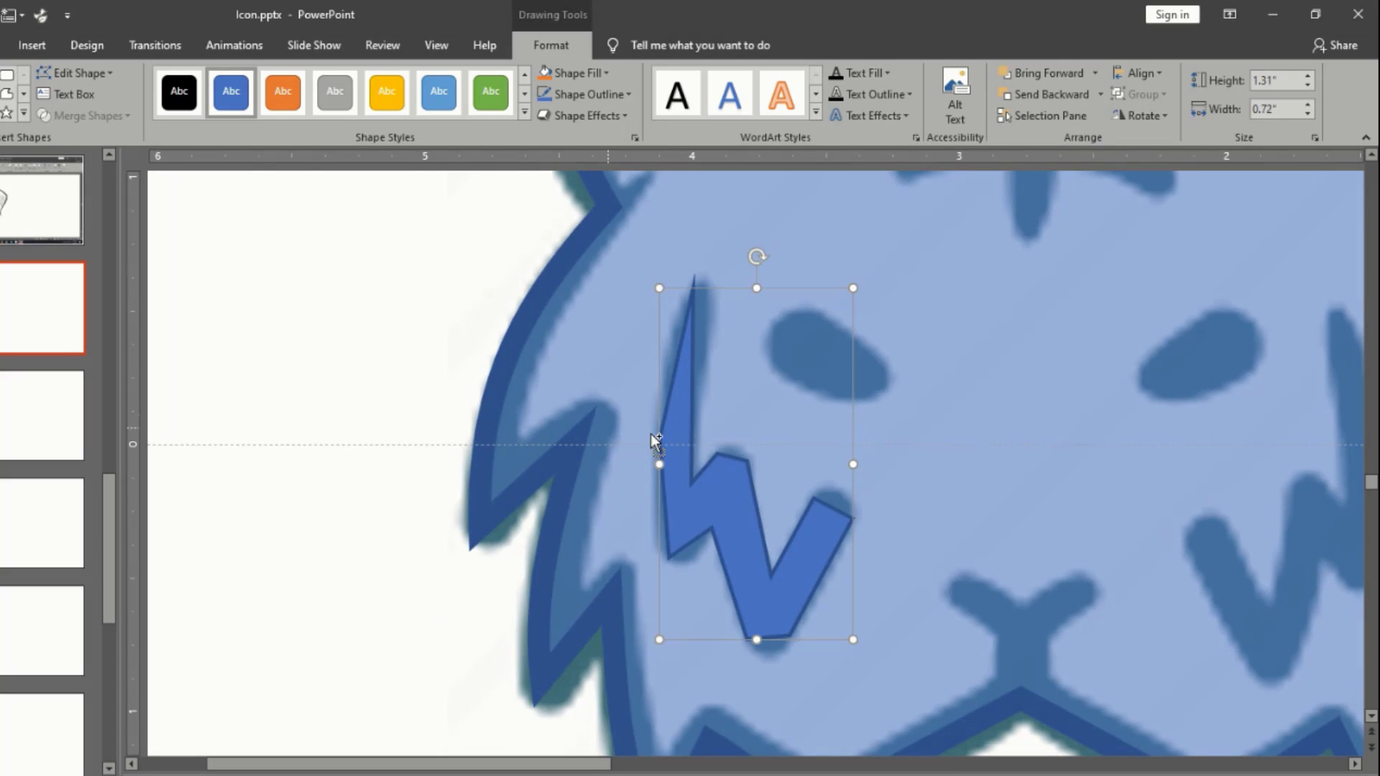
{"action": "right_click", "coordinate": [717, 483]}
{"action": "left_click", "coordinate": [794, 238]}
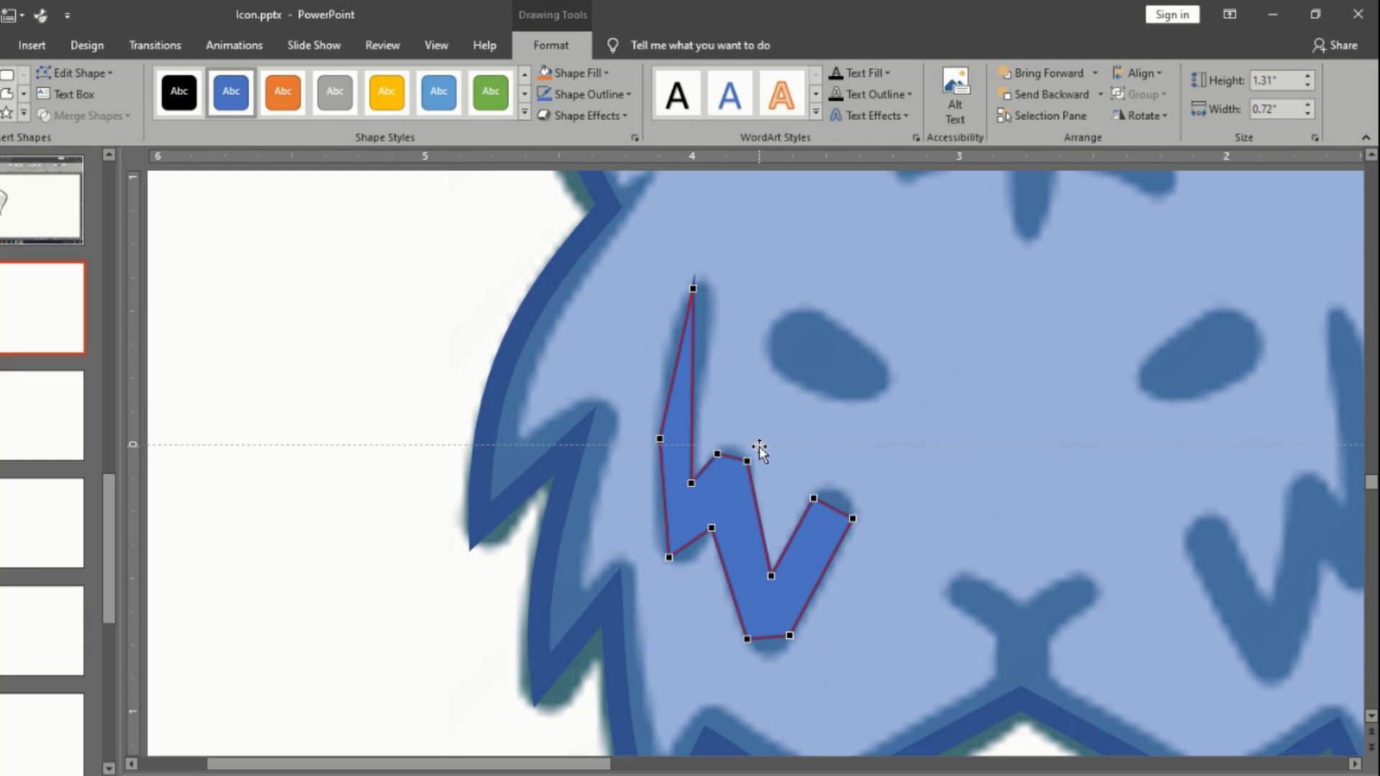
{"action": "left_click", "coordinate": [747, 461]}
{"action": "left_click", "coordinate": [717, 453]}
{"action": "left_click", "coordinate": [712, 528]}
{"action": "left_click_drag", "start_coordinate": [697, 539], "coordinate": [653, 480]}
{"action": "left_click", "coordinate": [667, 559]}
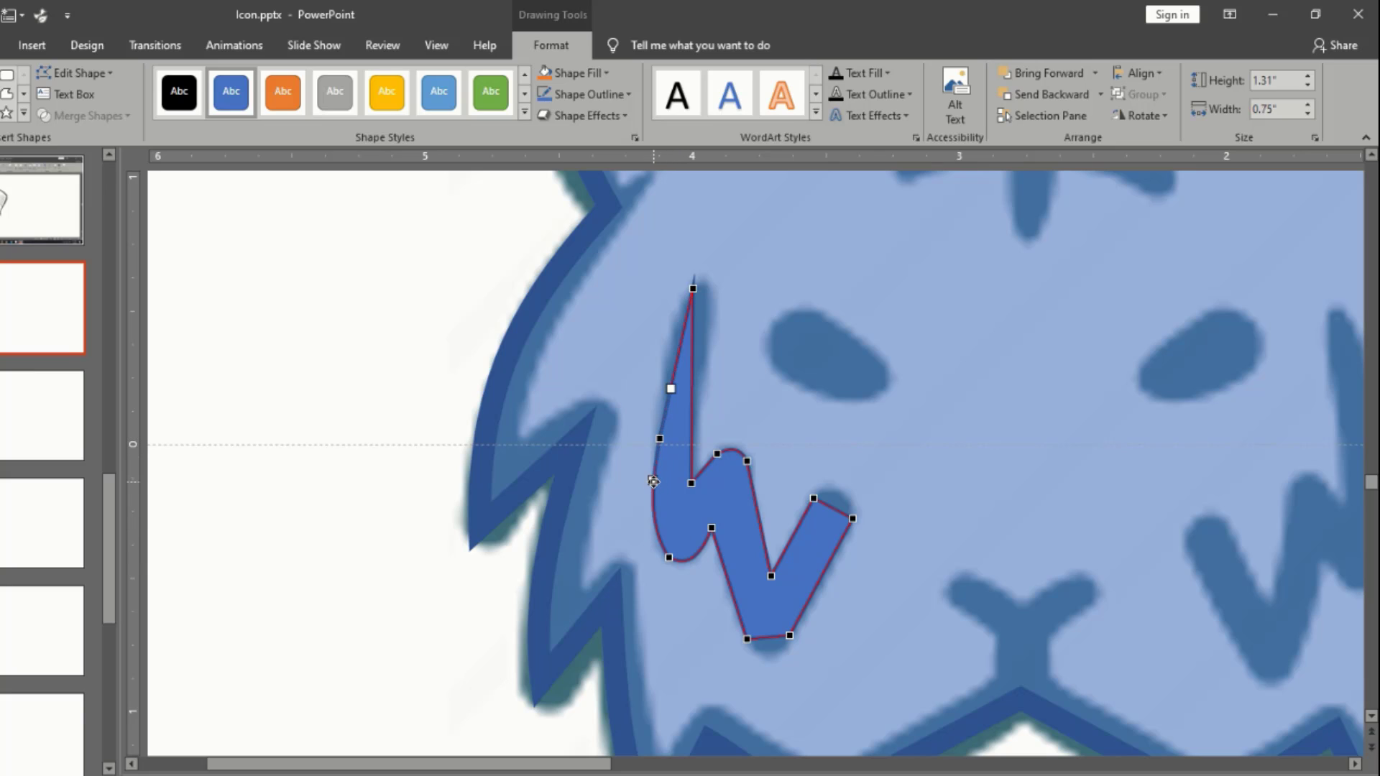
Curve the left cheek stripe's outer edge and round its upper tip to match the picture's stripe
{"action": "left_click_drag", "start_coordinate": [670, 389], "coordinate": [664, 385]}
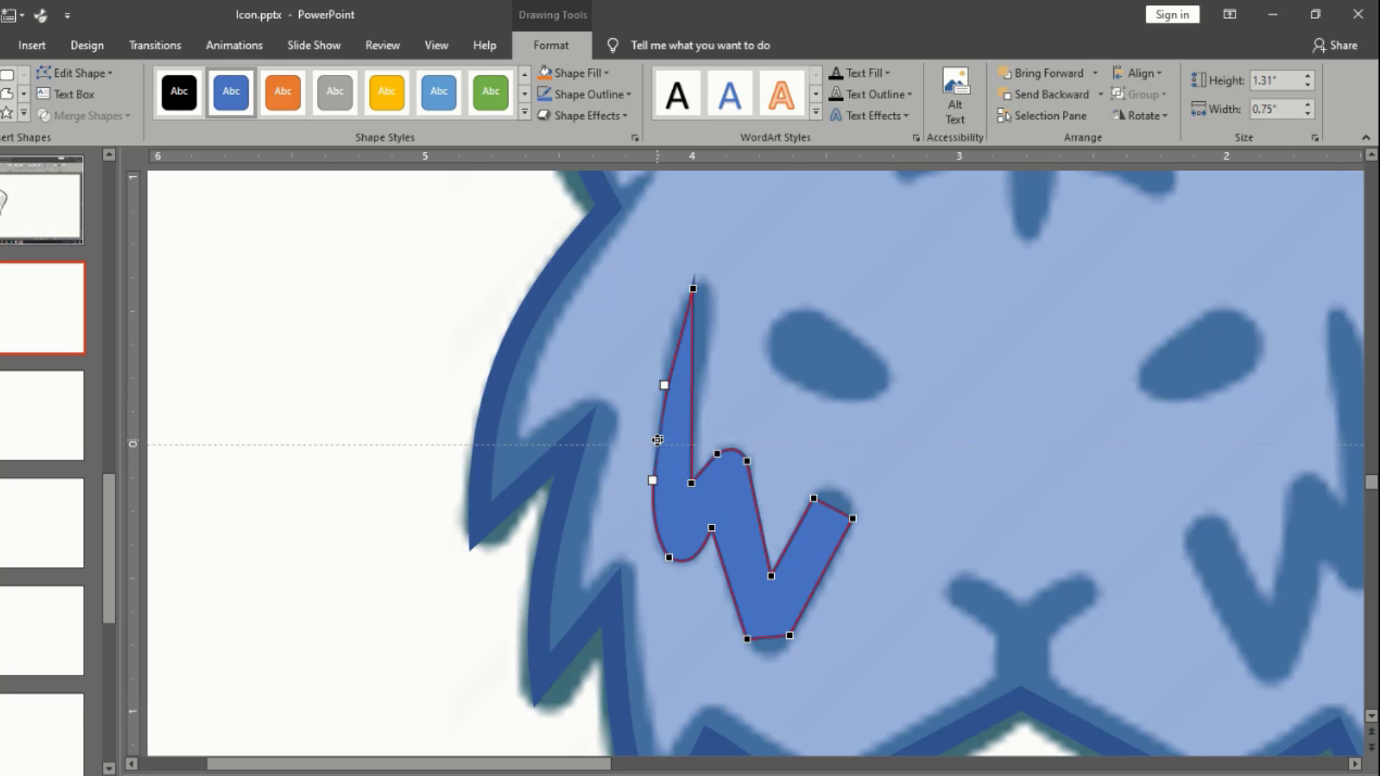
{"action": "left_click_drag", "start_coordinate": [659, 439], "coordinate": [651, 488]}
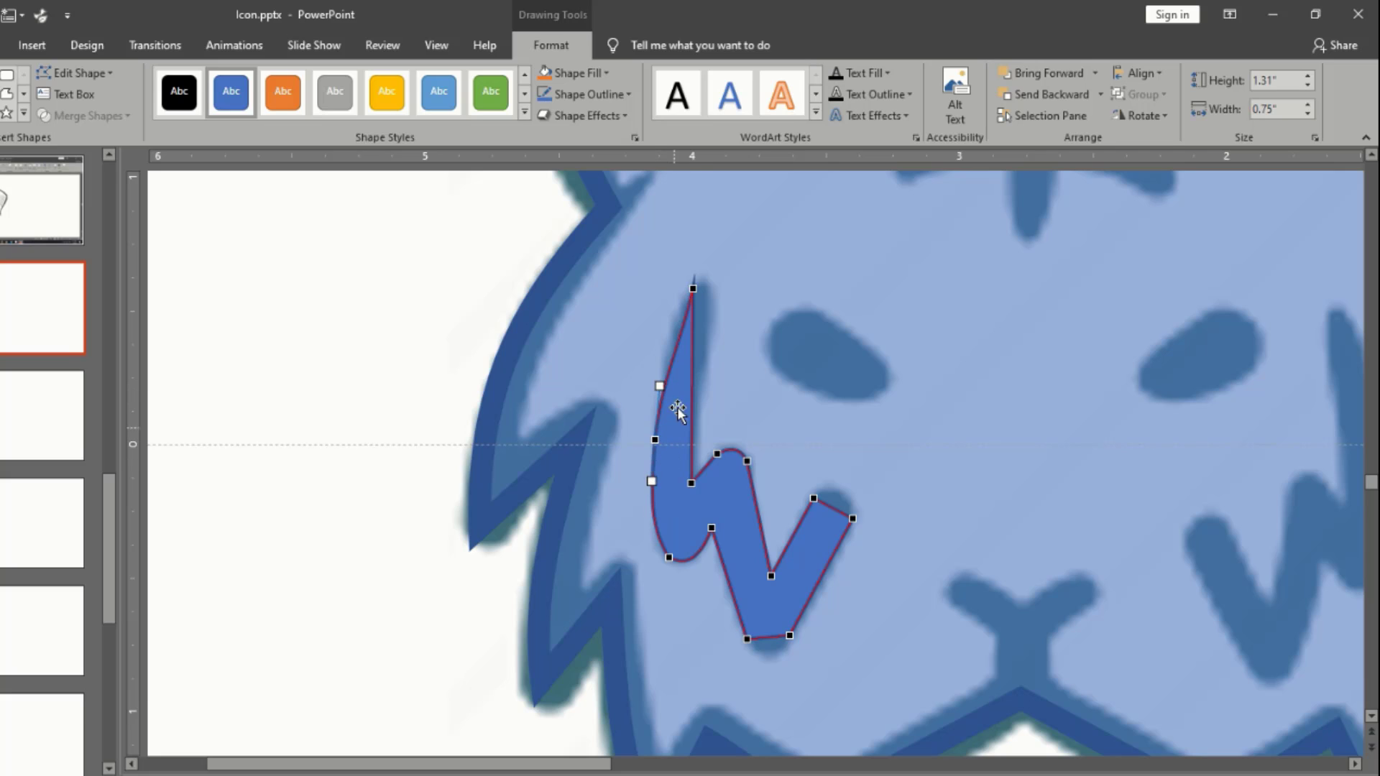
{"action": "left_click", "coordinate": [693, 289]}
{"action": "left_click_drag", "start_coordinate": [694, 288], "coordinate": [708, 293]}
{"action": "left_click_drag", "start_coordinate": [696, 344], "coordinate": [677, 278]}
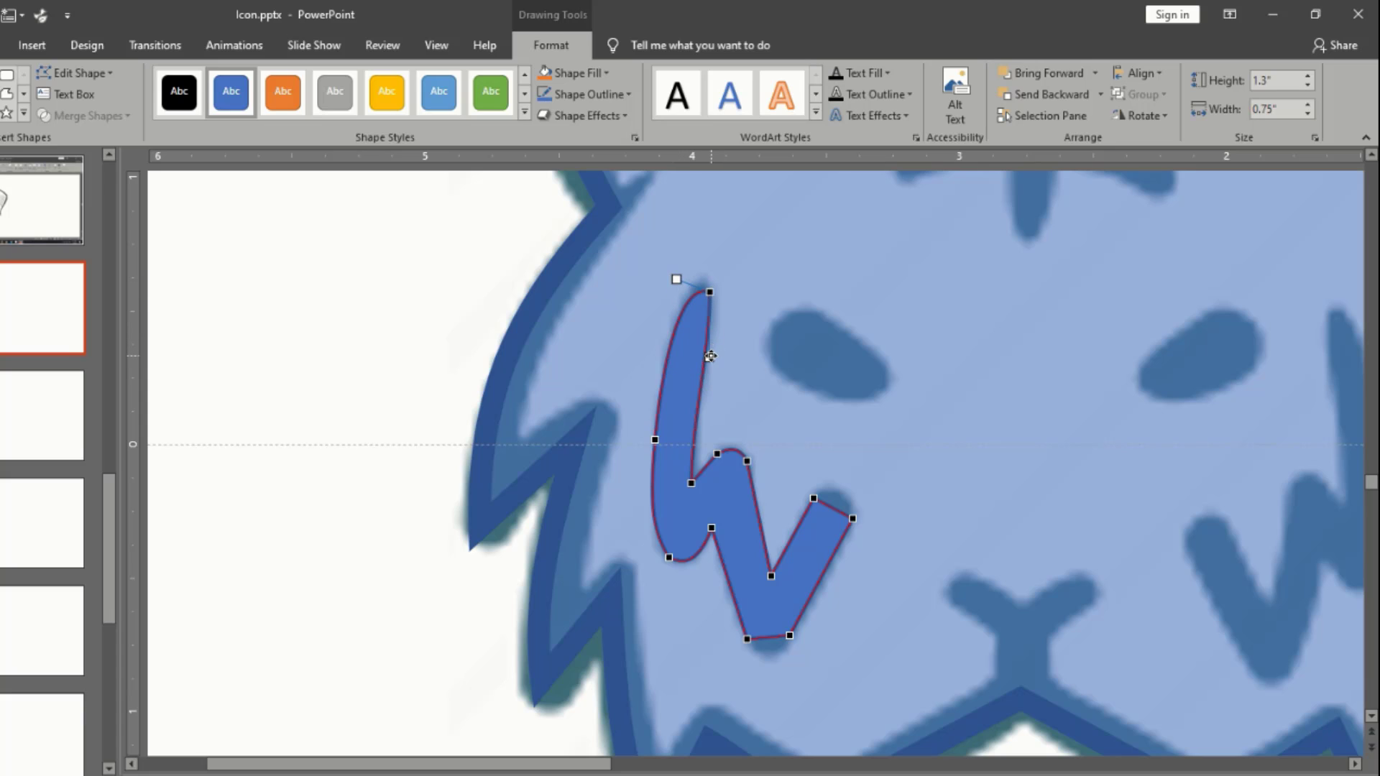
{"action": "left_click_drag", "start_coordinate": [710, 355], "coordinate": [680, 266]}
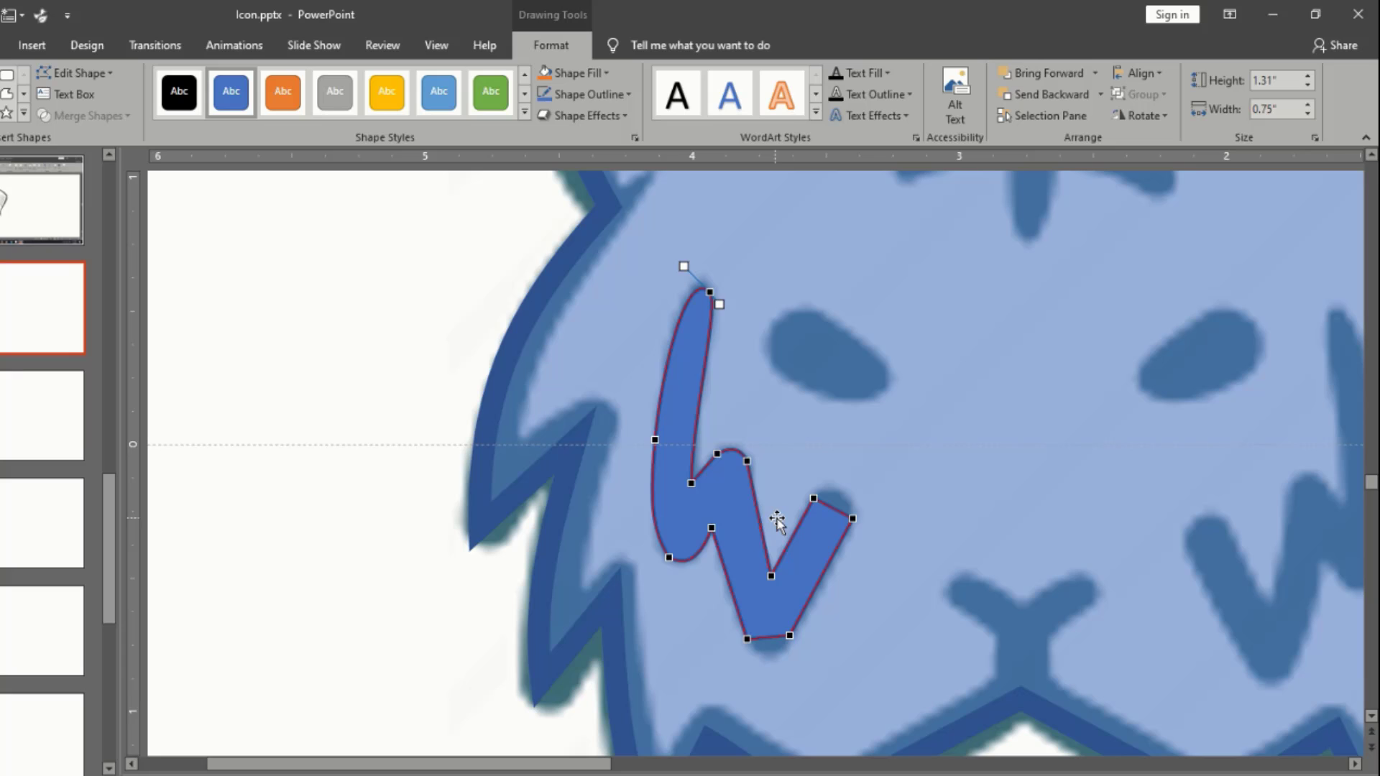
Round the remaining corners of the left cheek stripe and remove the shape's outline
{"action": "left_click", "coordinate": [814, 498]}
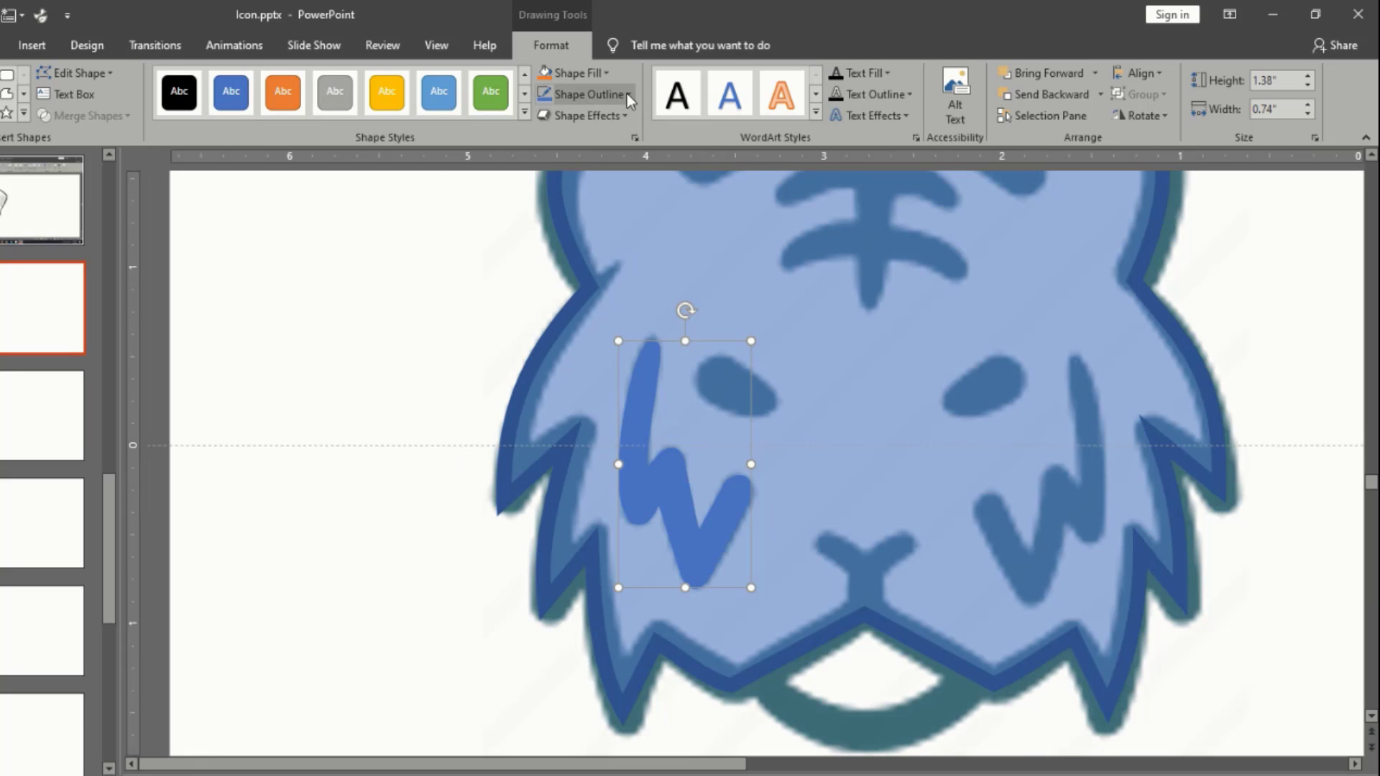
{"action": "left_click", "coordinate": [627, 94]}
{"action": "left_click", "coordinate": [584, 293]}
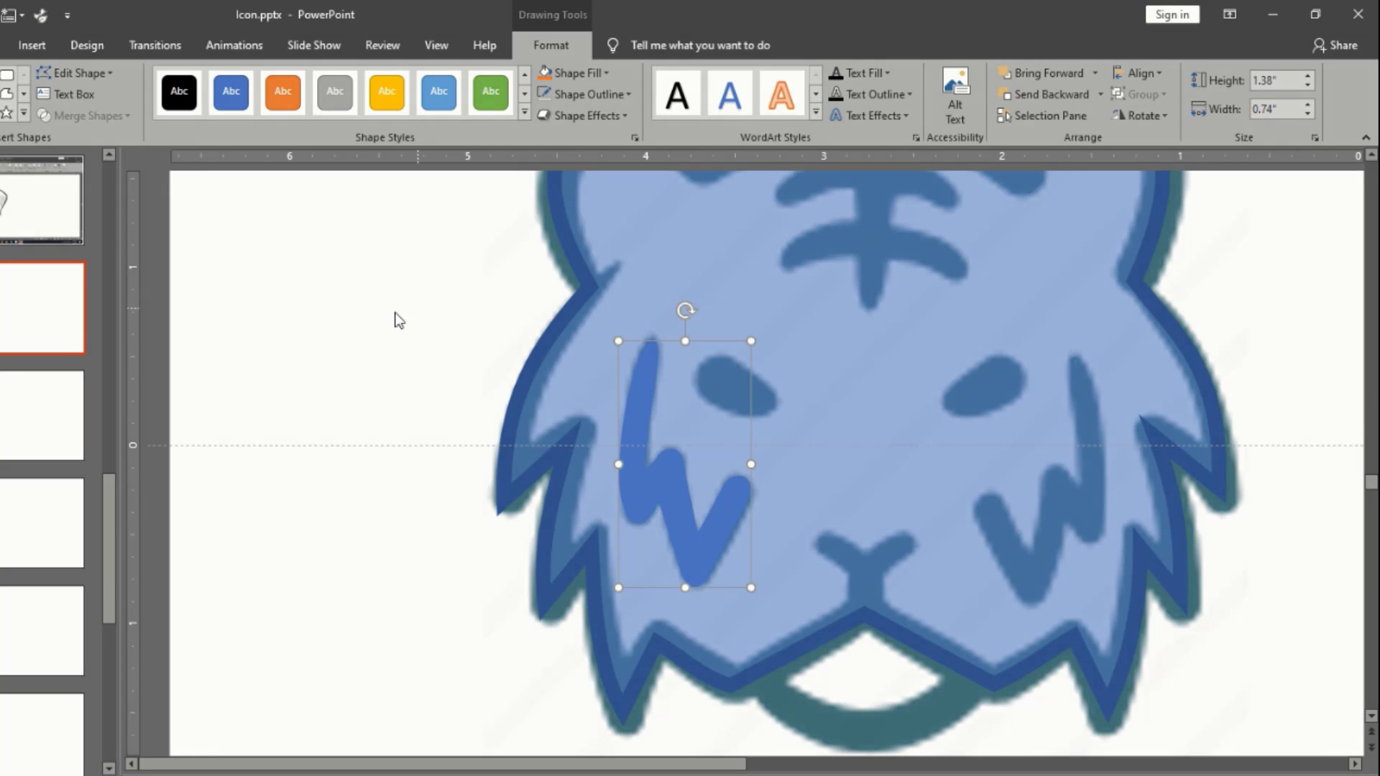
{"action": "left_click", "coordinate": [394, 318]}
Duplicate the left cheek stripe, flip the copy horizontally and place it over the picture's right cheek stripe
{"action": "left_click", "coordinate": [649, 491]}
{"action": "left_click_drag", "start_coordinate": [649, 491], "coordinate": [871, 492]}
{"action": "left_click", "coordinate": [1136, 115]}
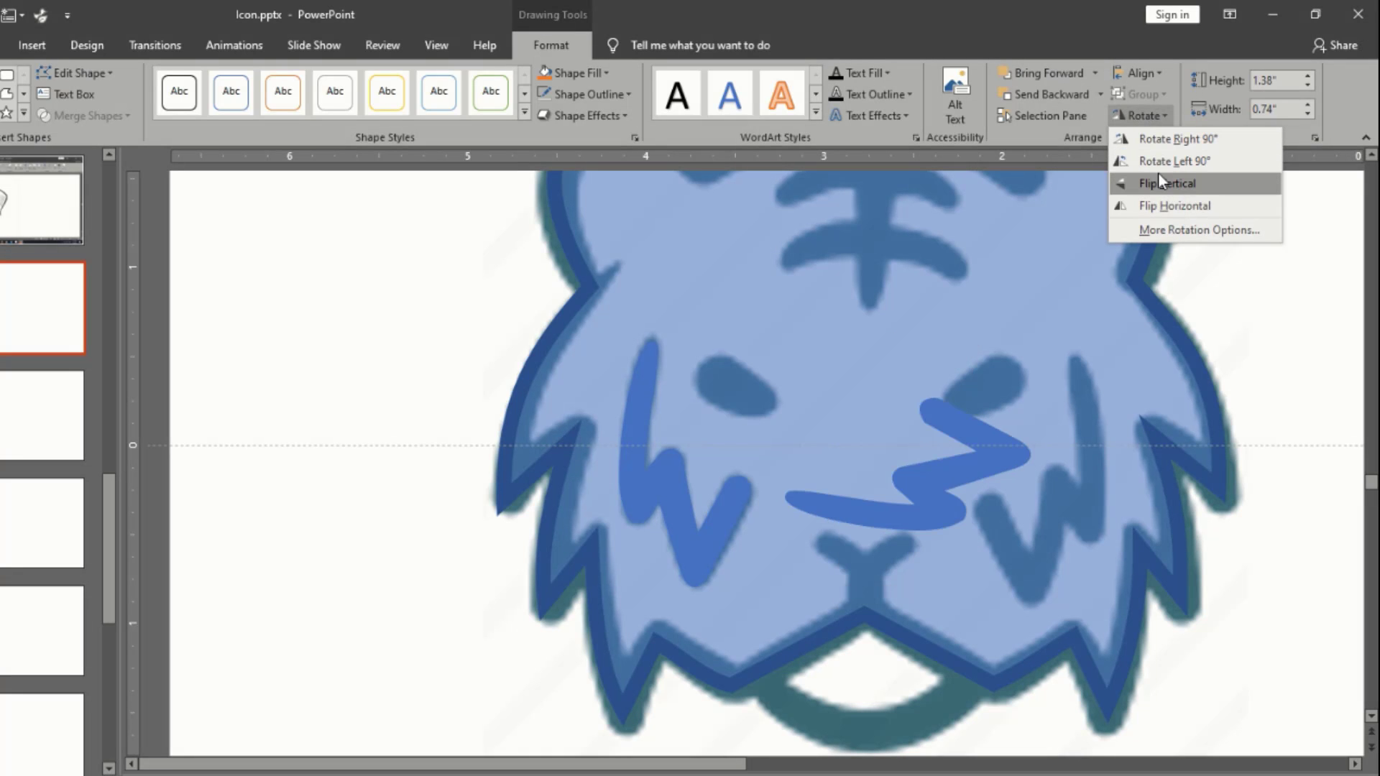
{"action": "left_click", "coordinate": [1164, 205]}
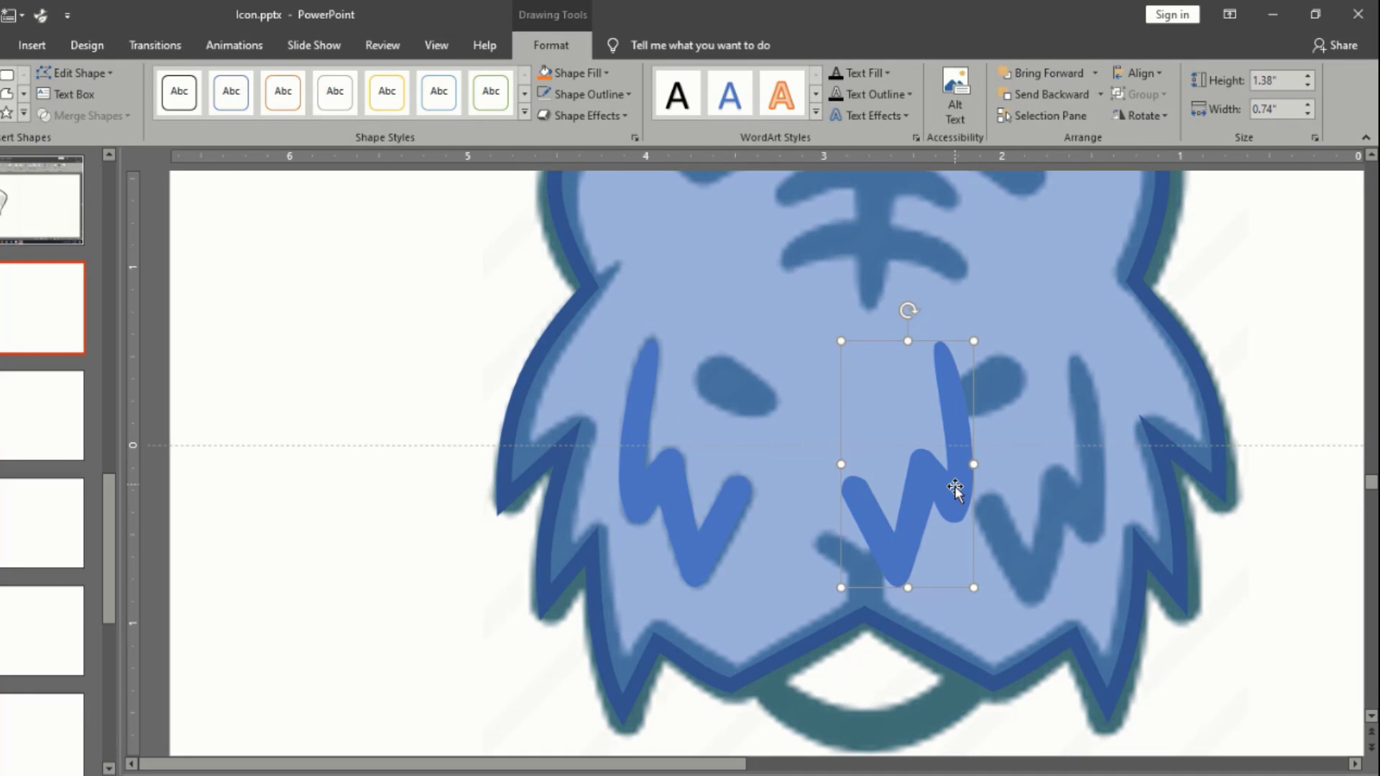
{"action": "mouse_move", "coordinate": [956, 489]}
{"action": "left_mouse_down"}
{"action": "mouse_move", "coordinate": [1084, 483]}
{"action": "mouse_move", "coordinate": [1086, 503]}
{"action": "left_mouse_up"}
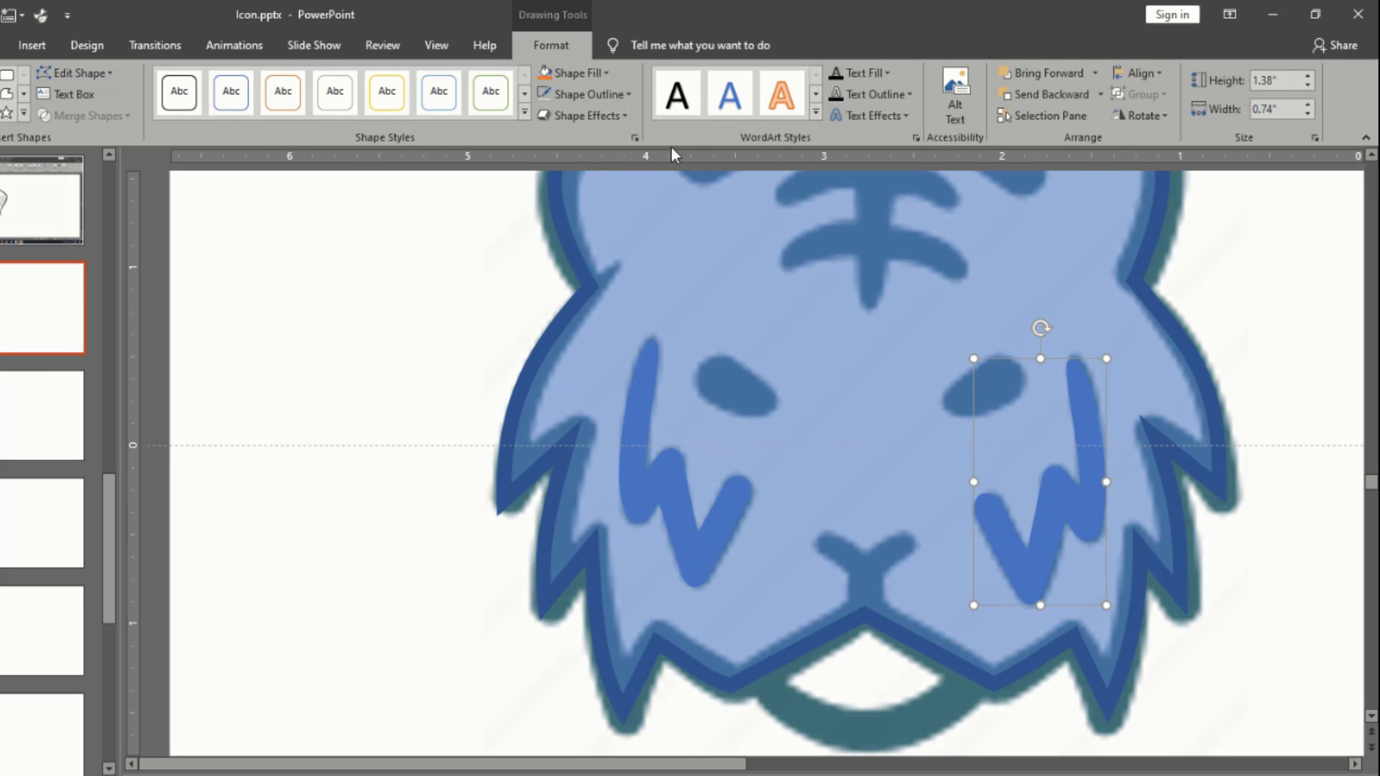
Trace the Y-shaped nose as a closed freeform about 0.52" wide and 0.5" high, without an outline
{"action": "left_click", "coordinate": [7, 94]}
{"action": "key", "text": "Escape"}
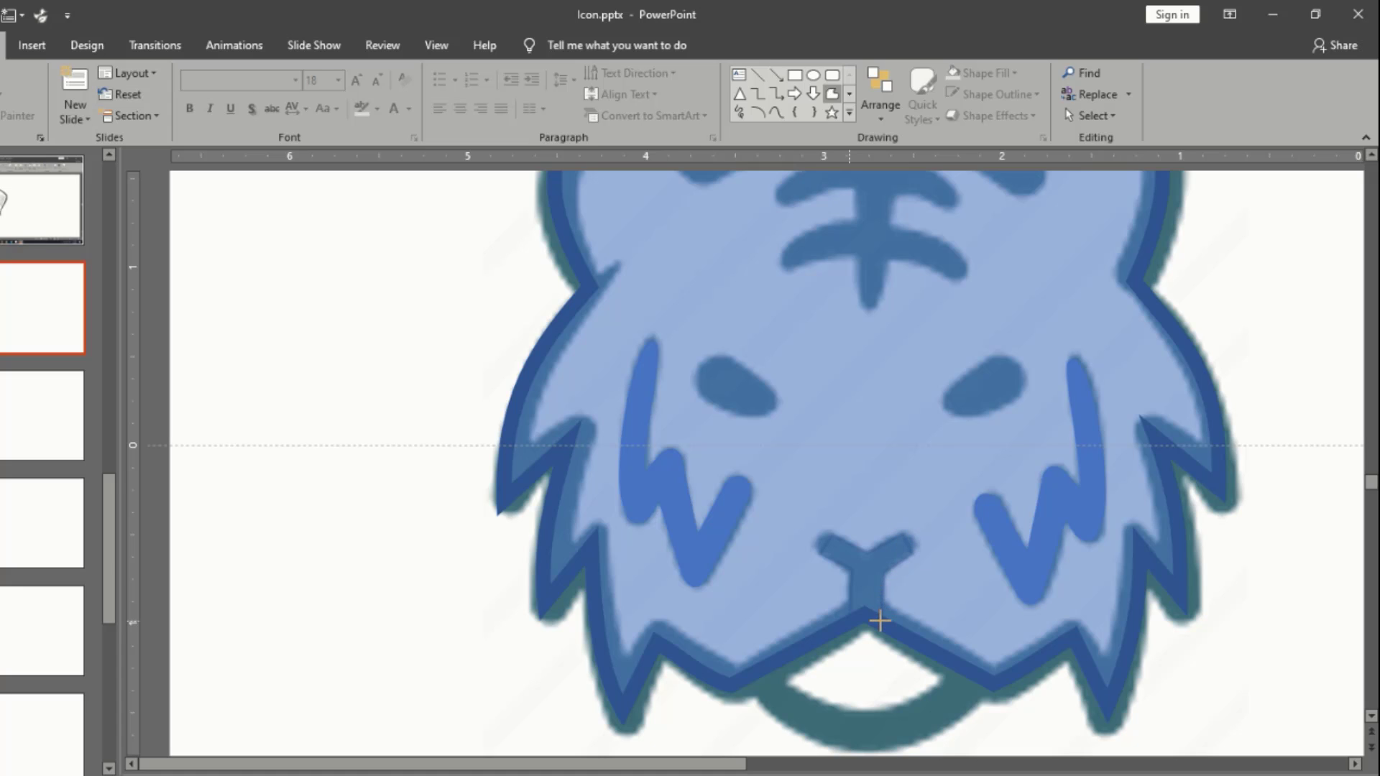
{"action": "double_click", "coordinate": [875, 620]}
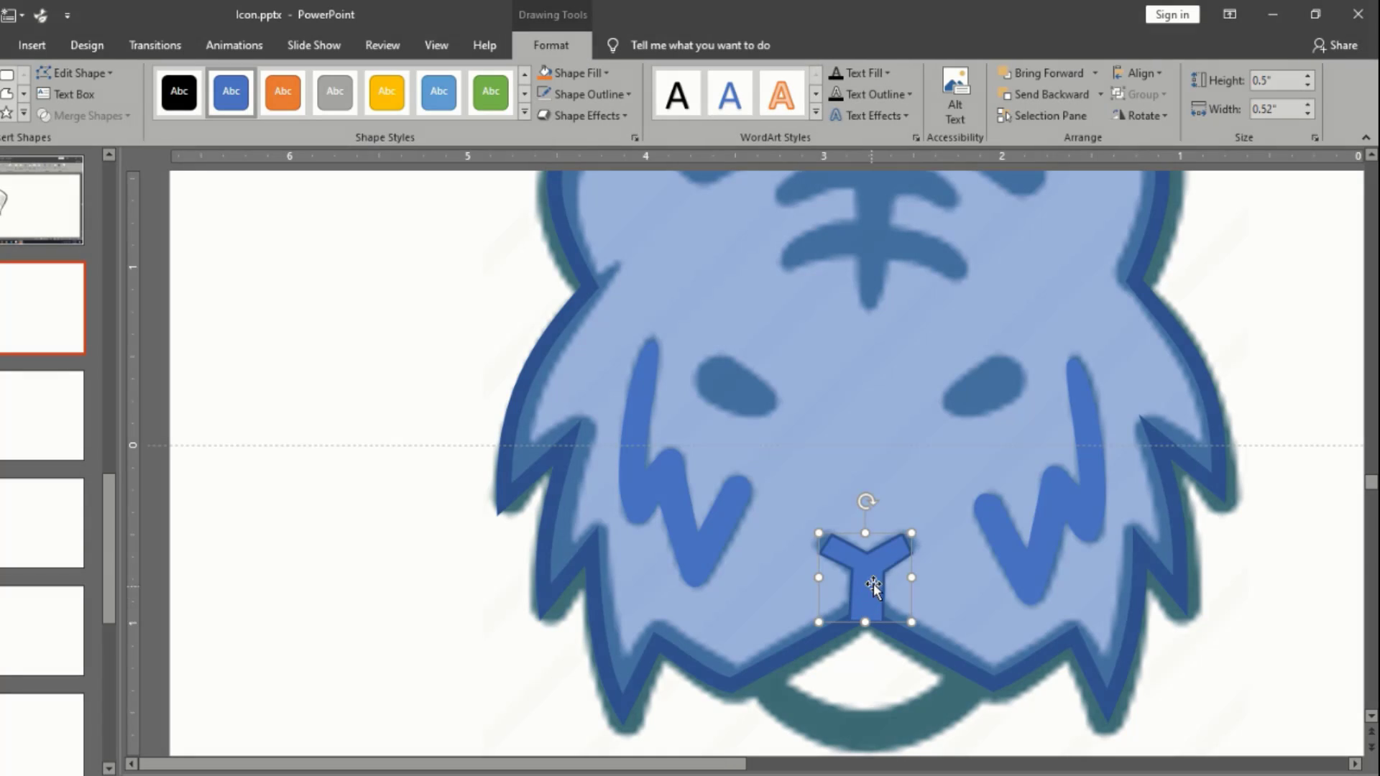
{"action": "scroll", "coordinate": [878, 579], "scroll_direction": "up", "scroll_amount": 3}
{"action": "left_click", "coordinate": [544, 95]}
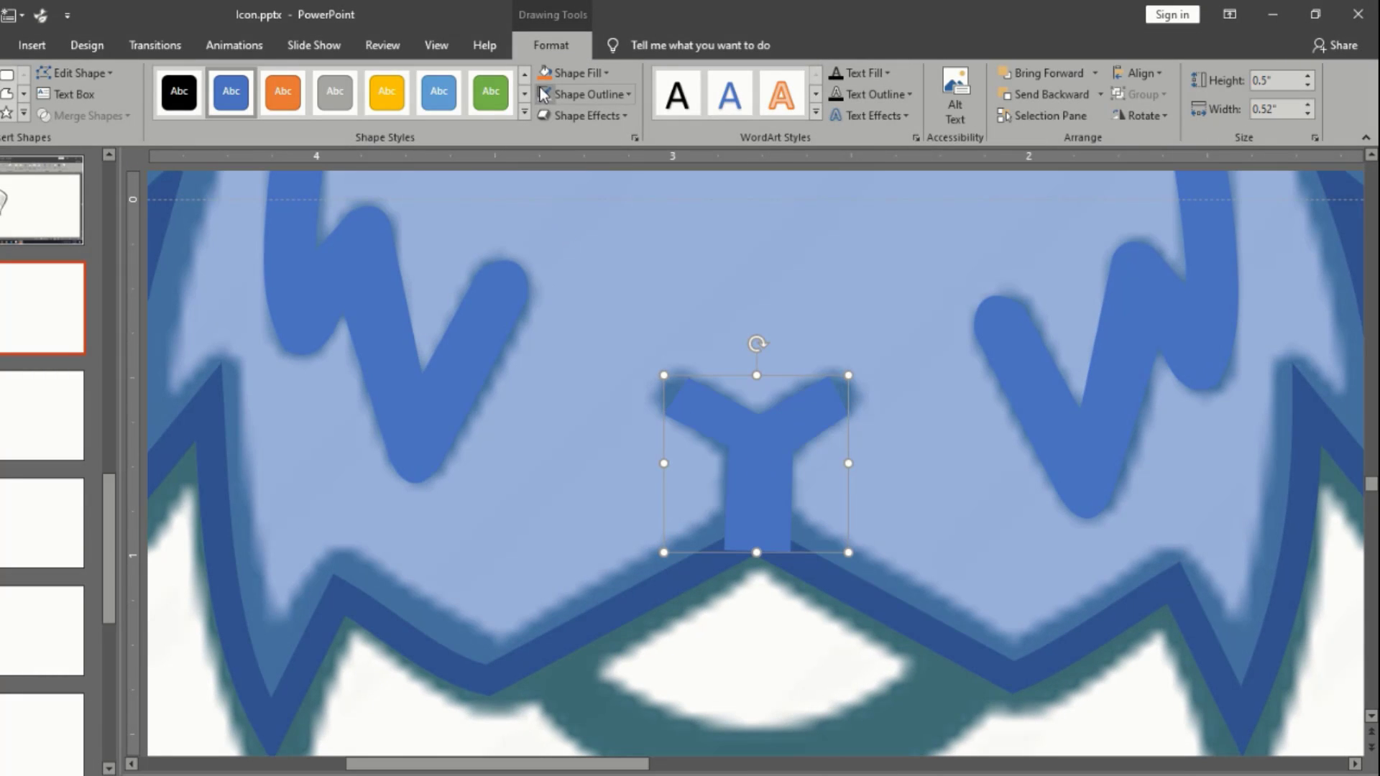
Edit the nose shape's points to round the ends of both upper arms, then finish editing the points
{"action": "right_click", "coordinate": [756, 439]}
{"action": "left_click", "coordinate": [813, 190]}
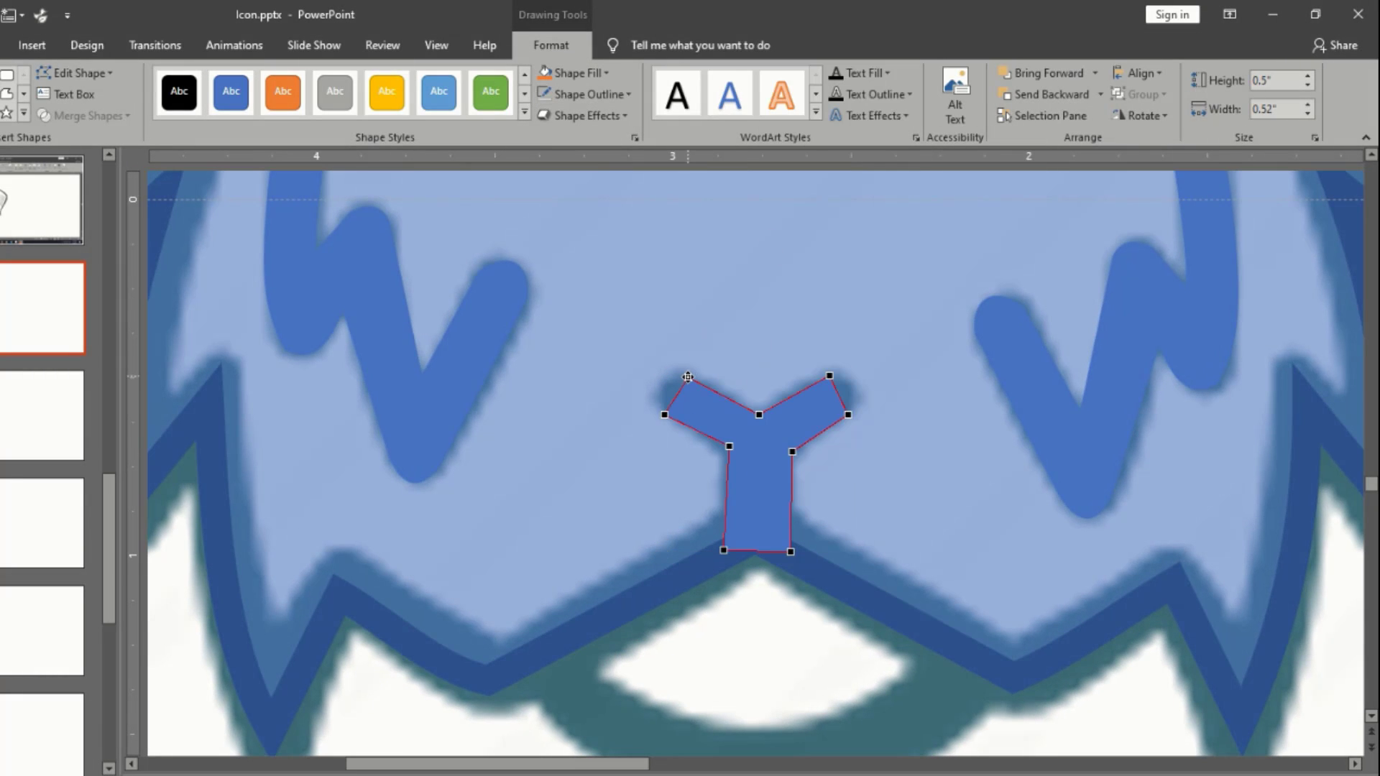
{"action": "mouse_move", "coordinate": [677, 390]}
{"action": "left_mouse_down"}
{"action": "mouse_move", "coordinate": [653, 376]}
{"action": "mouse_move", "coordinate": [671, 401]}
{"action": "mouse_move", "coordinate": [654, 392]}
{"action": "left_mouse_up"}
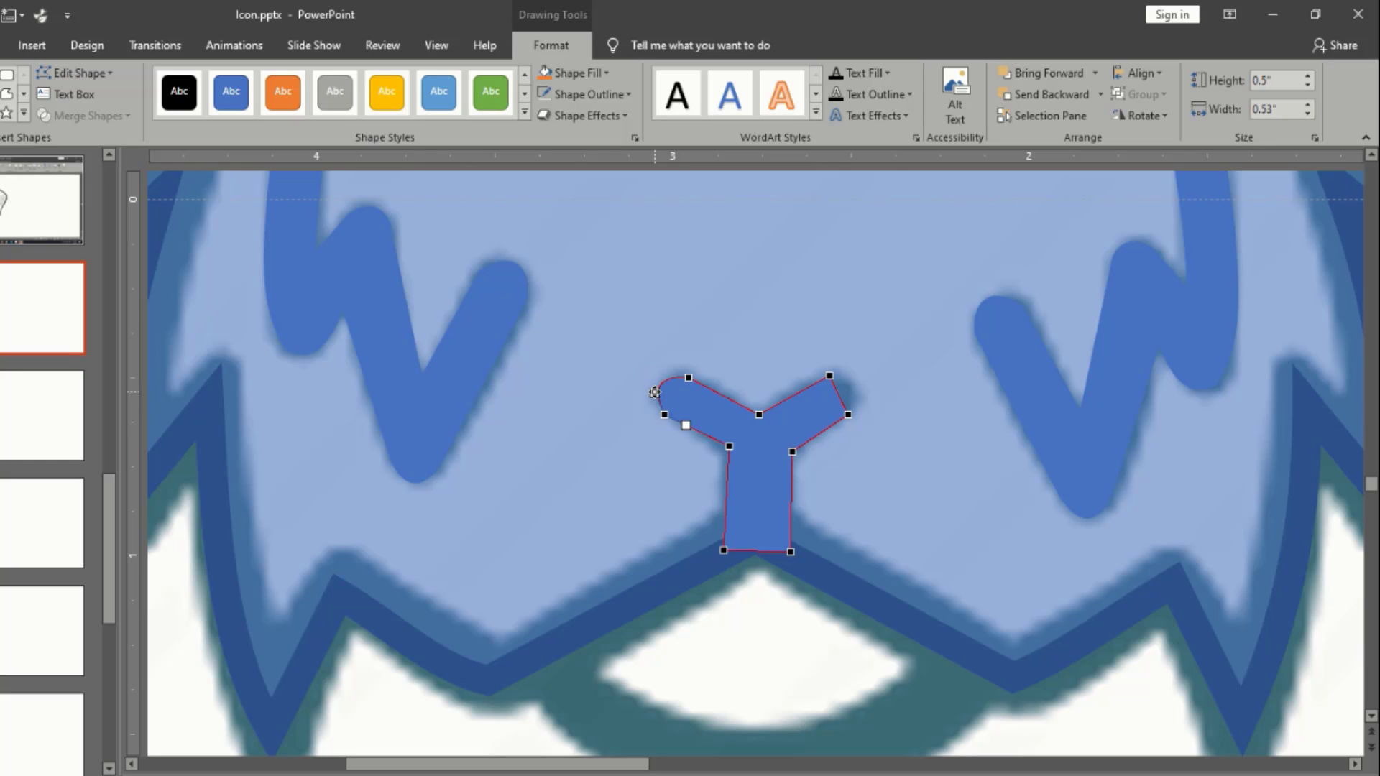
{"action": "left_click_drag", "start_coordinate": [829, 375], "coordinate": [855, 399]}
{"action": "left_click", "coordinate": [847, 414]}
{"action": "left_click", "coordinate": [718, 359]}
{"action": "left_click", "coordinate": [748, 427]}
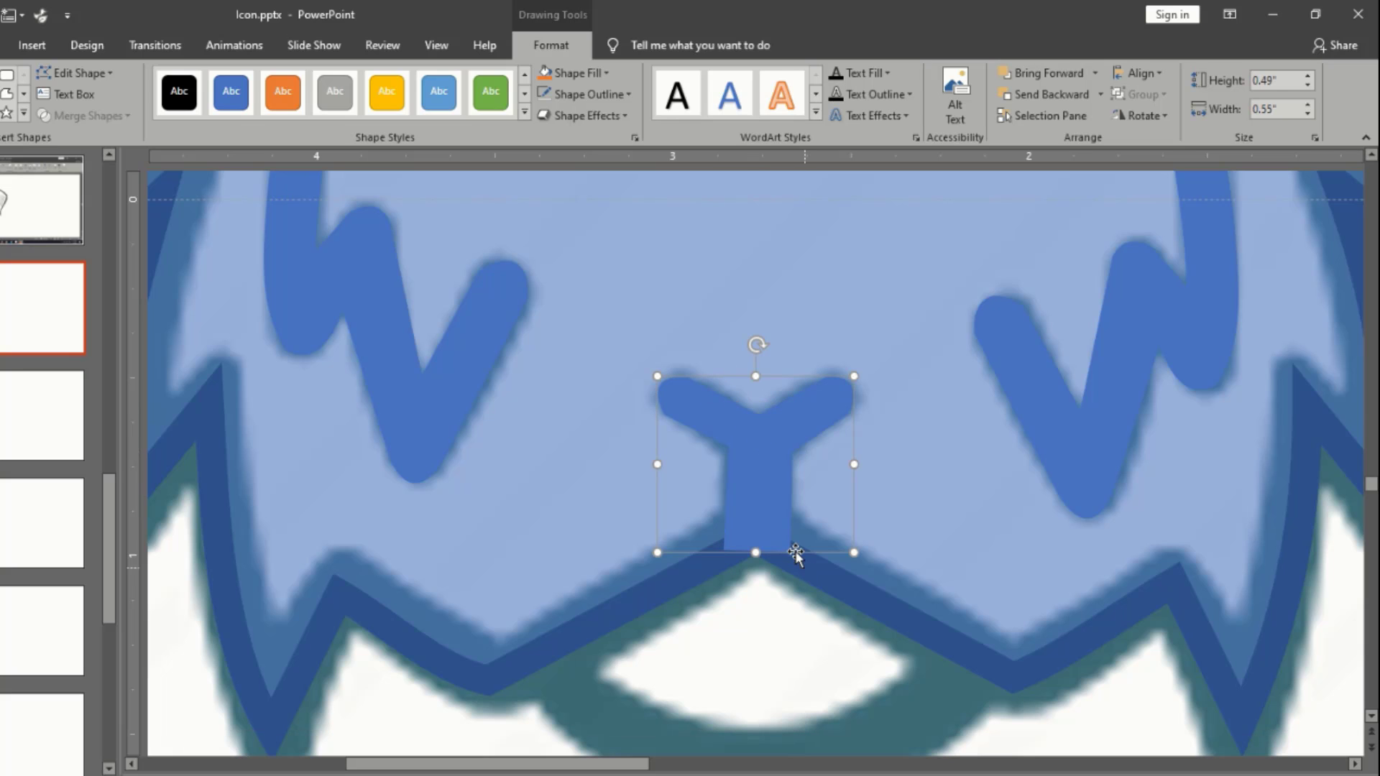
Trace the branched forehead stripe as a closed freeform about 1.04" wide and 1.13" high
{"action": "scroll", "coordinate": [718, 403], "scroll_direction": "down", "scroll_amount": 5}
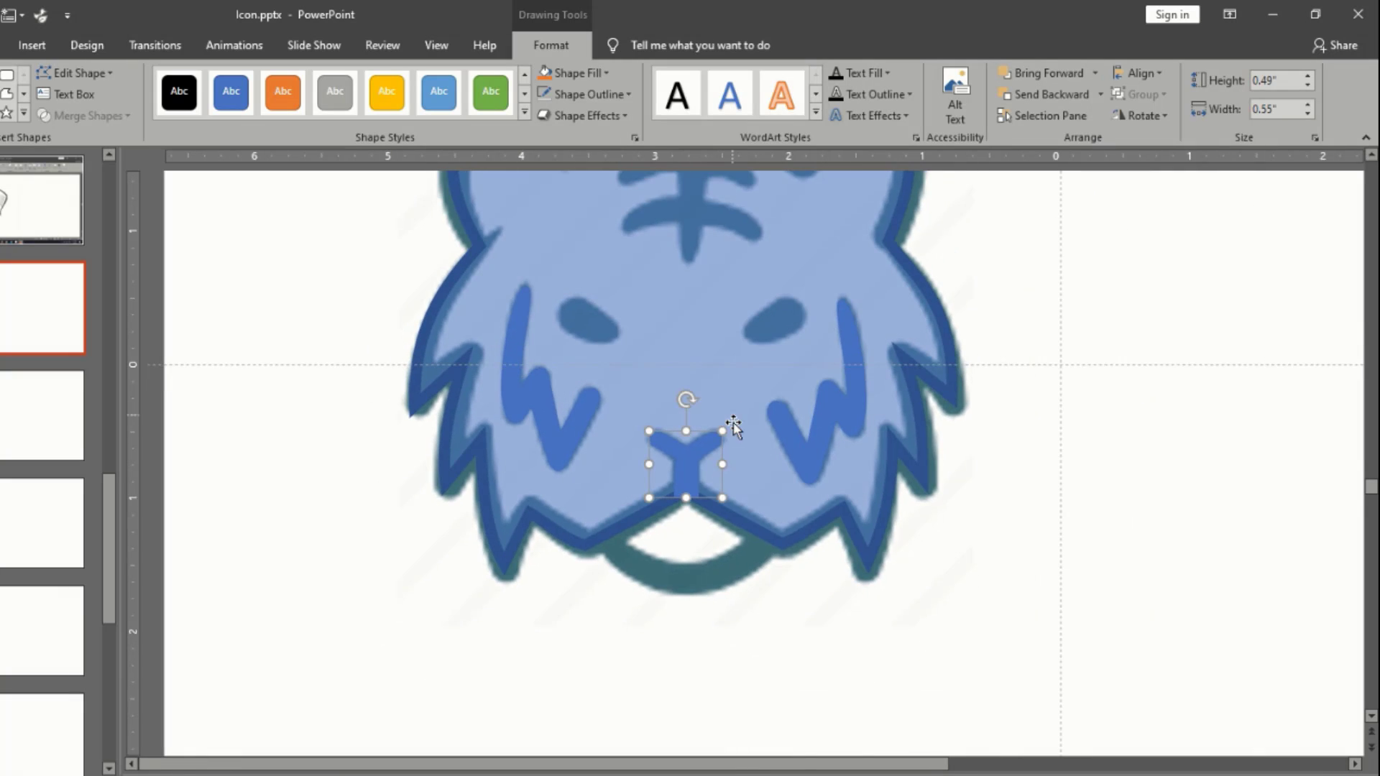
{"action": "scroll", "coordinate": [732, 439], "scroll_direction": "up", "scroll_amount": 3}
{"action": "scroll", "coordinate": [733, 440], "scroll_direction": "up", "scroll_amount": 3}
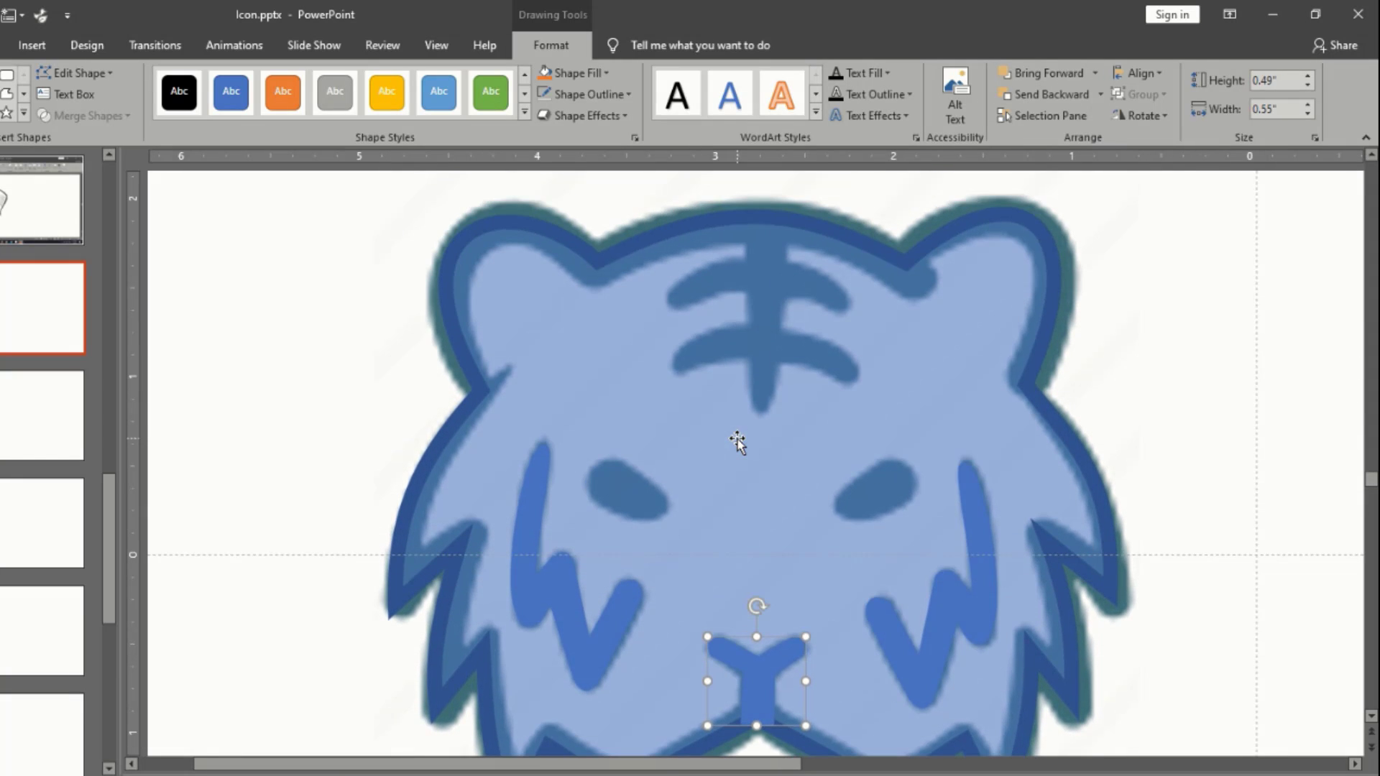
{"action": "left_click", "coordinate": [7, 93]}
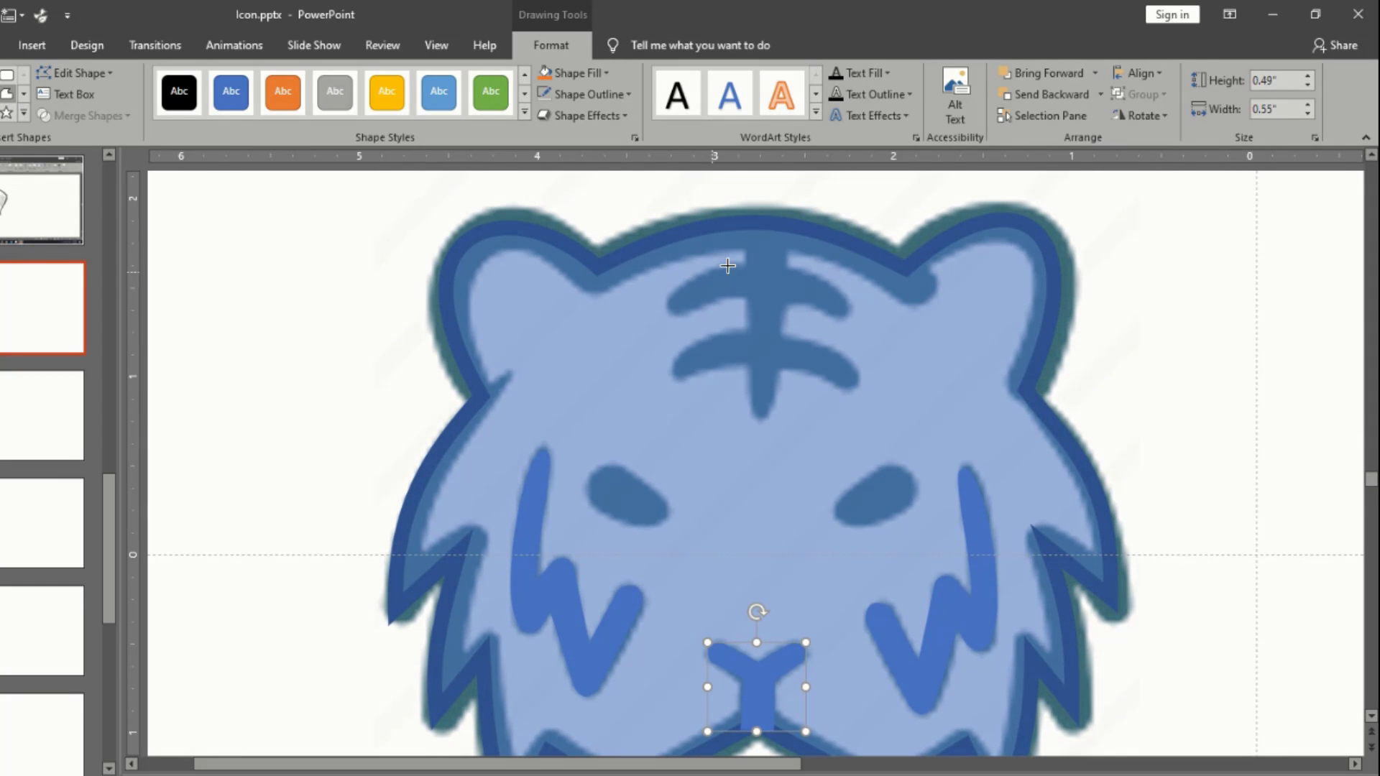
{"action": "left_click_drag", "start_coordinate": [748, 221], "coordinate": [749, 308]}
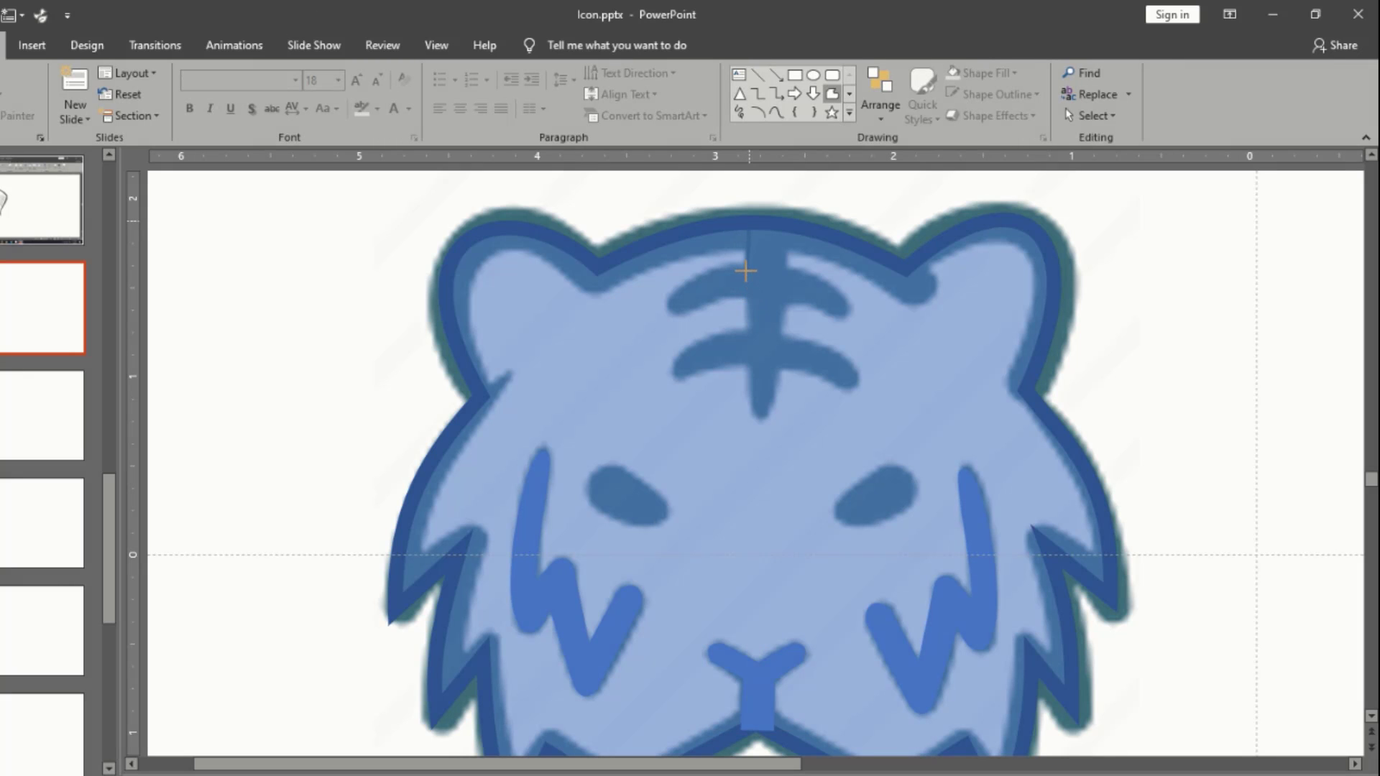
{"action": "left_click", "coordinate": [745, 271]}
{"action": "left_click", "coordinate": [670, 307]}
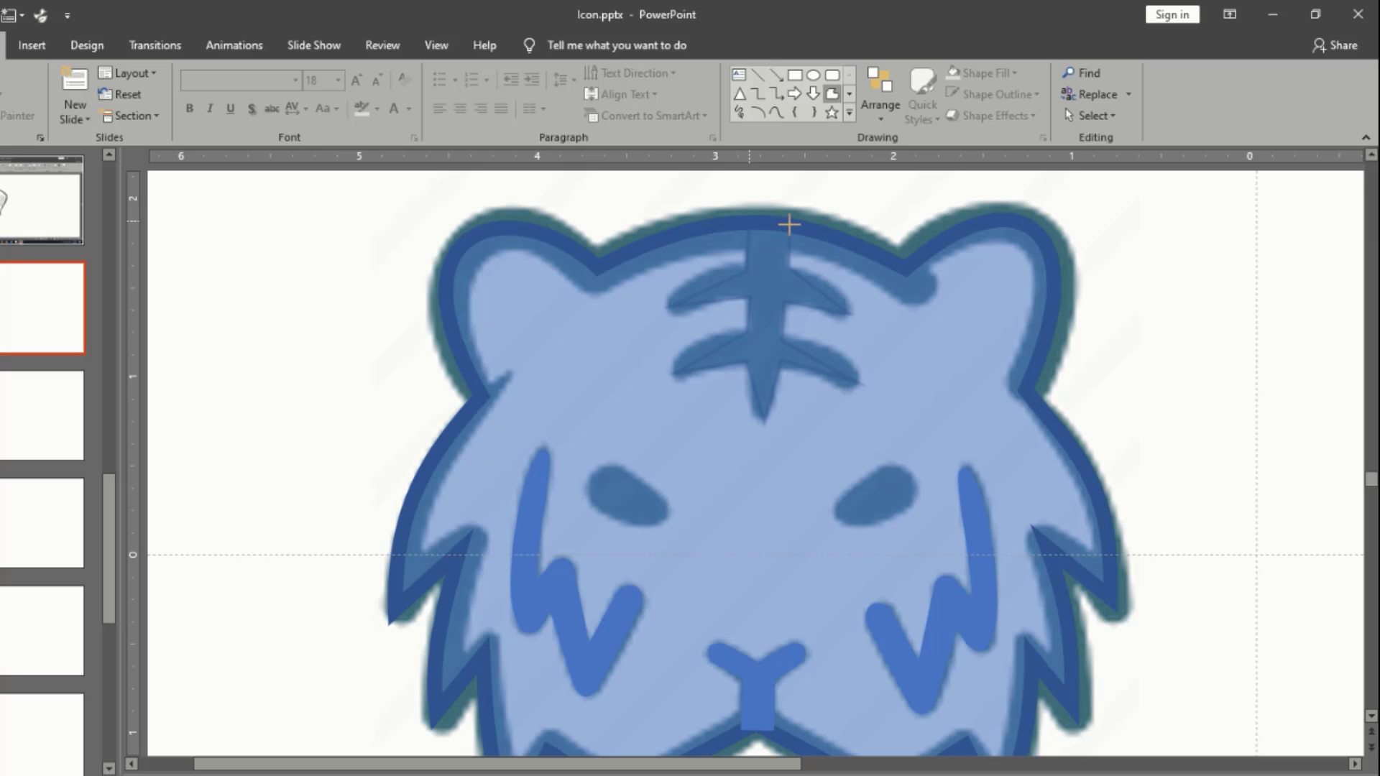
{"action": "left_click", "coordinate": [789, 225]}
{"action": "left_click", "coordinate": [749, 222]}
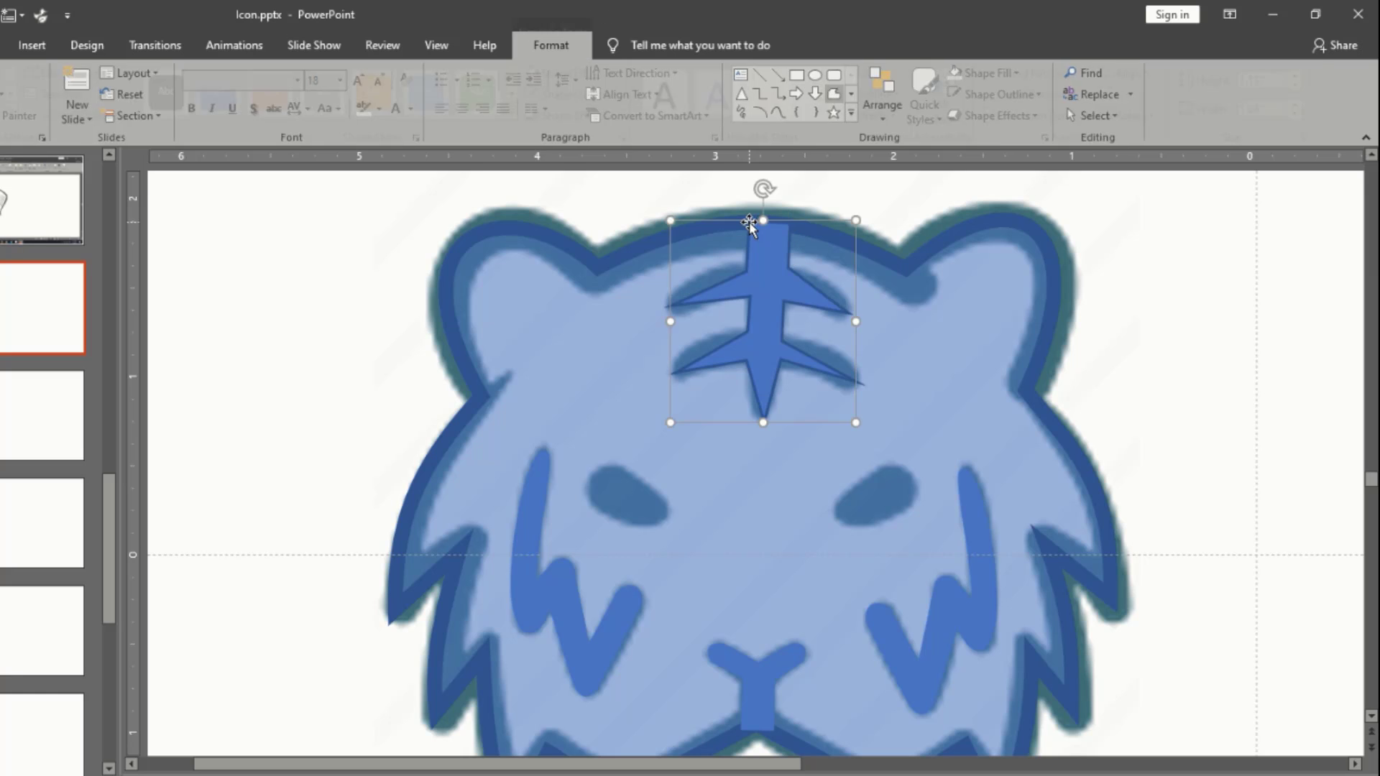
Edit the forehead stripe's points to curve the upper left branch and move its tip along the picture
{"action": "scroll", "coordinate": [749, 222], "scroll_direction": "up", "scroll_amount": 5}
{"action": "right_click", "coordinate": [805, 409]}
{"action": "left_click", "coordinate": [830, 441]}
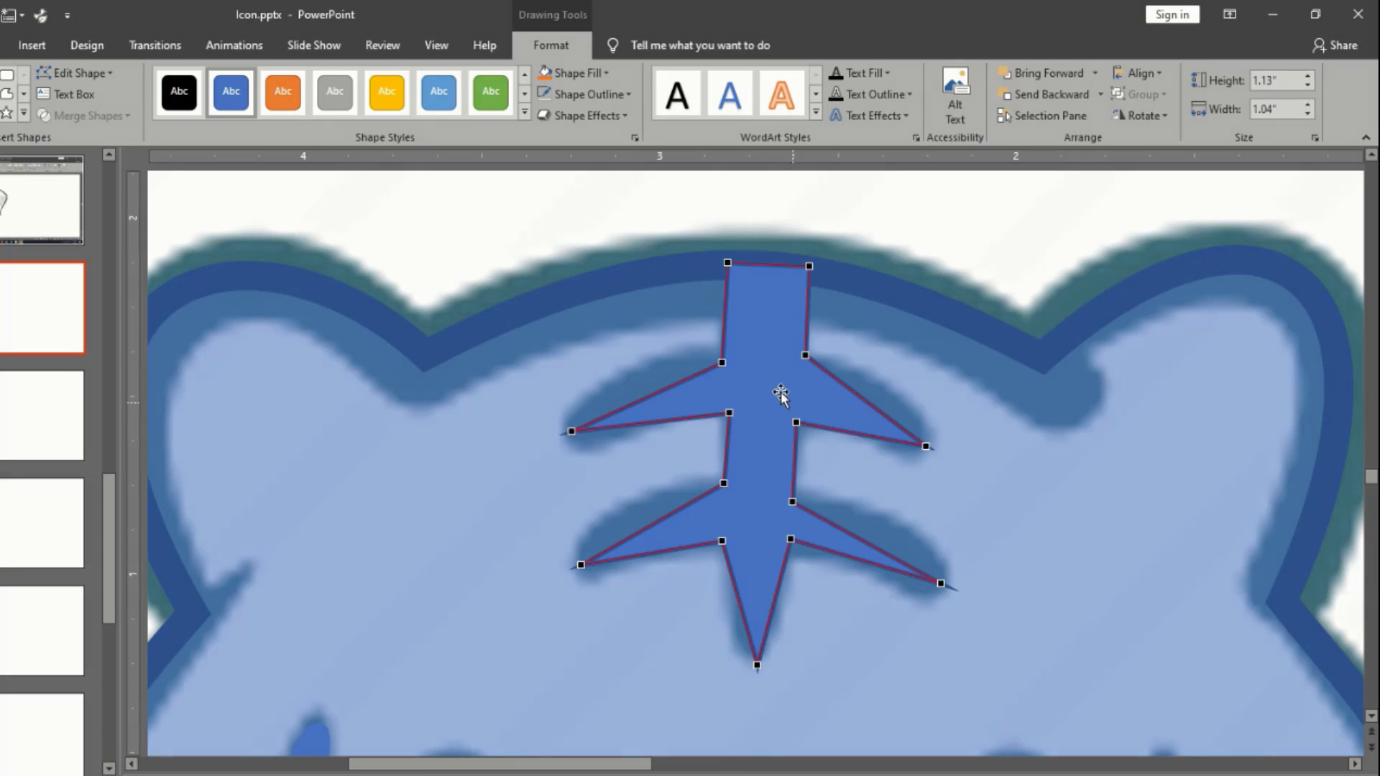
{"action": "left_click_drag", "start_coordinate": [672, 386], "coordinate": [571, 462]}
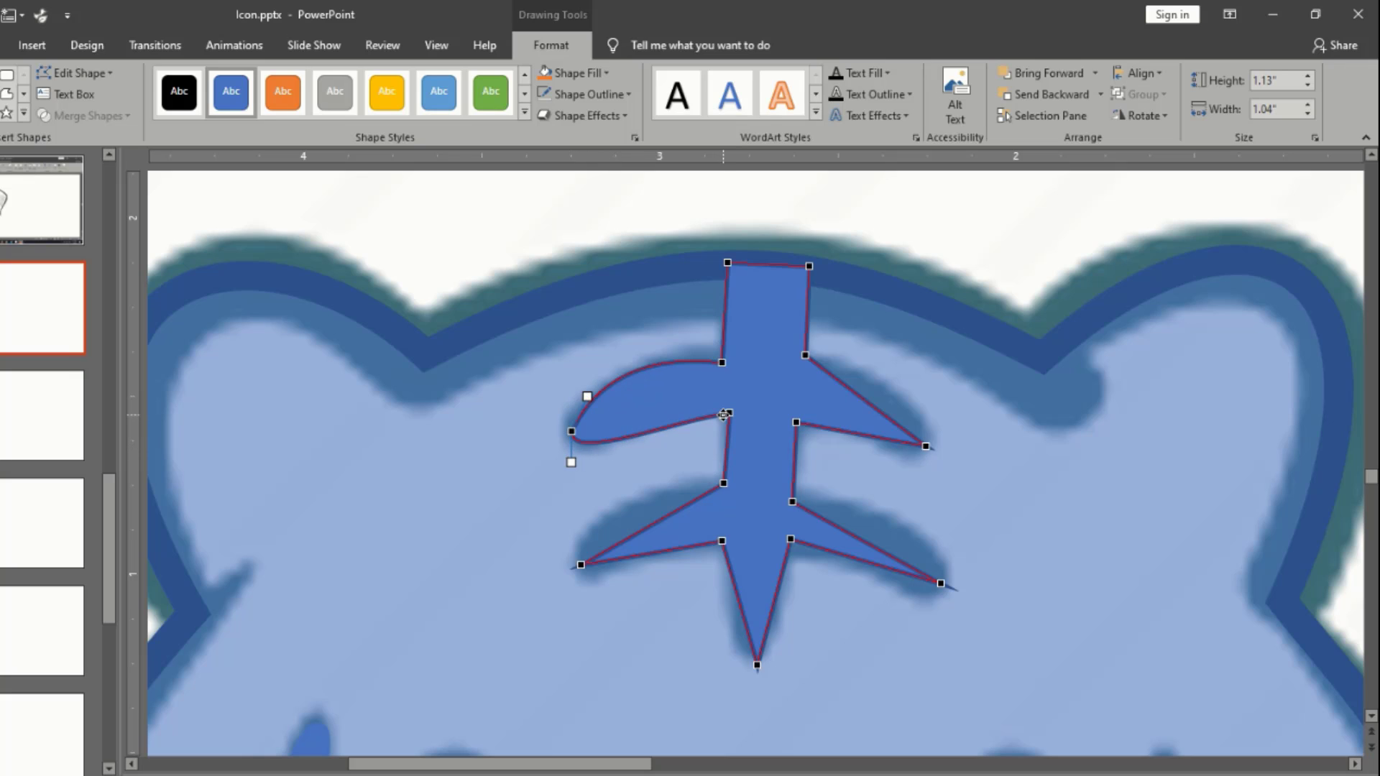
{"action": "key", "text": "ctrl+z"}
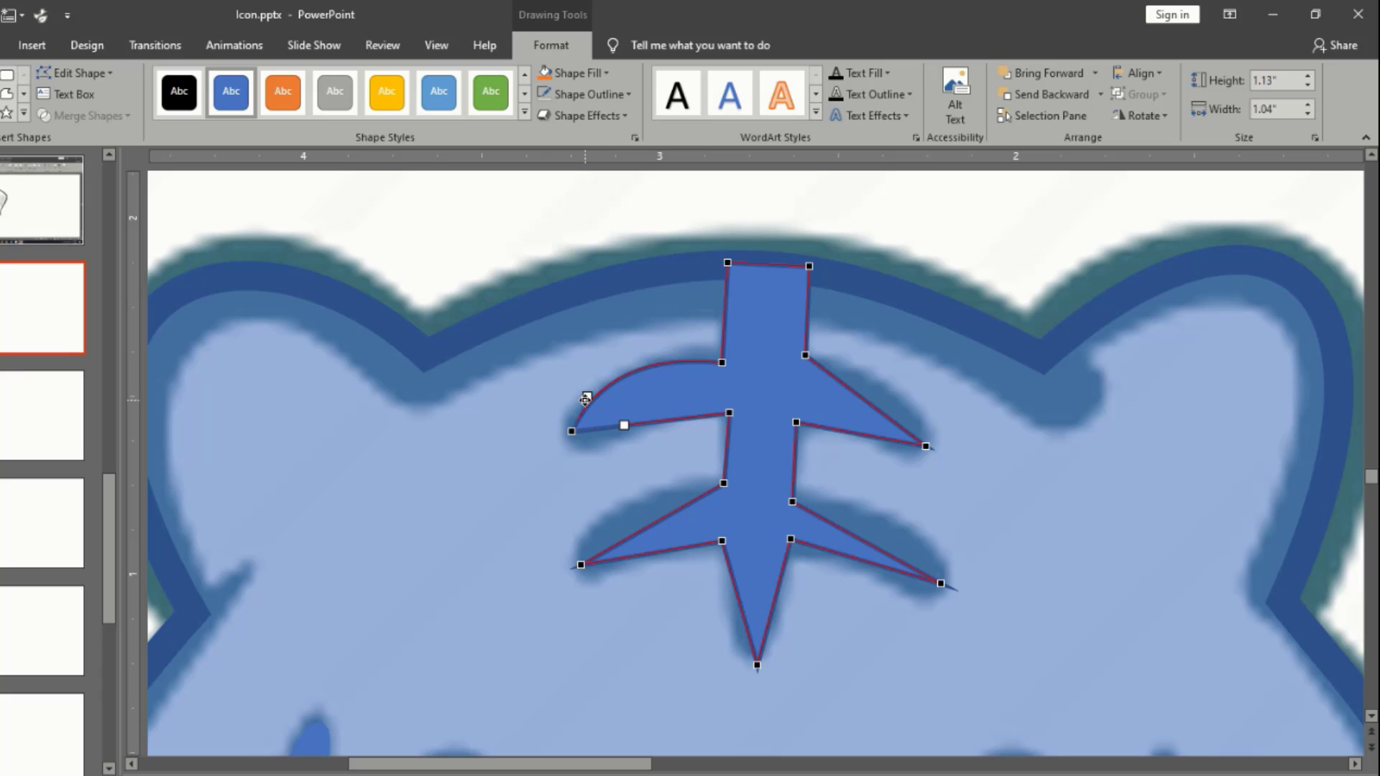
{"action": "left_click_drag", "start_coordinate": [624, 425], "coordinate": [572, 444]}
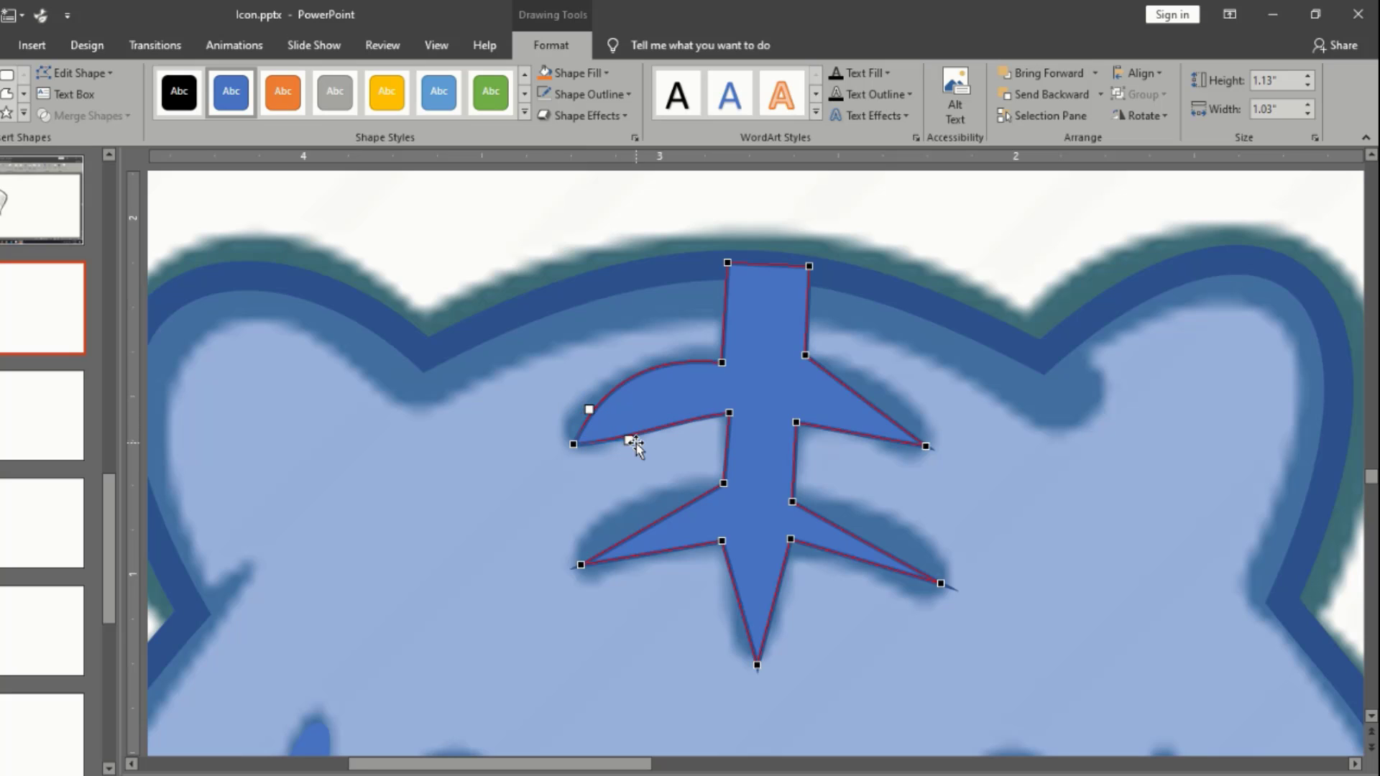
{"action": "left_click", "coordinate": [723, 415]}
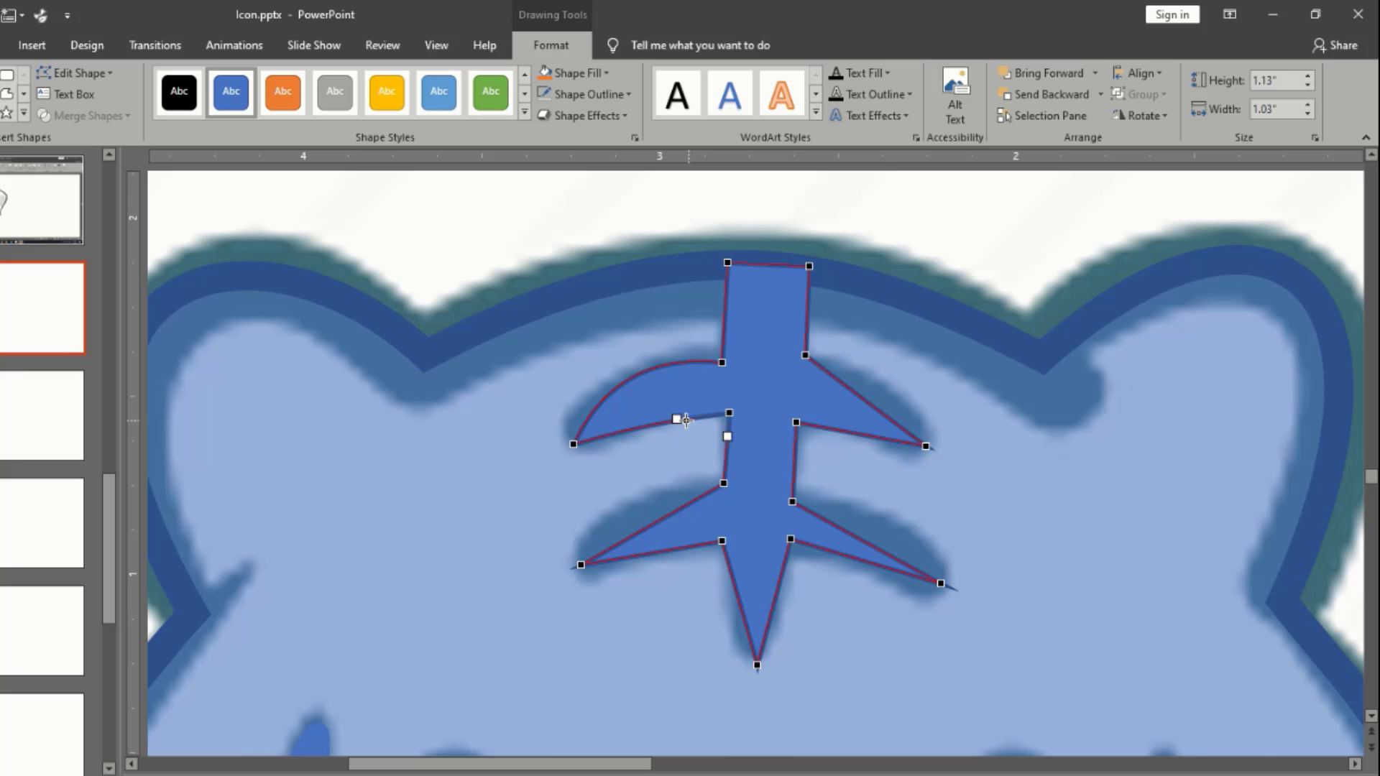
{"action": "left_click", "coordinate": [721, 362]}
{"action": "left_click_drag", "start_coordinate": [625, 351], "coordinate": [642, 372]}
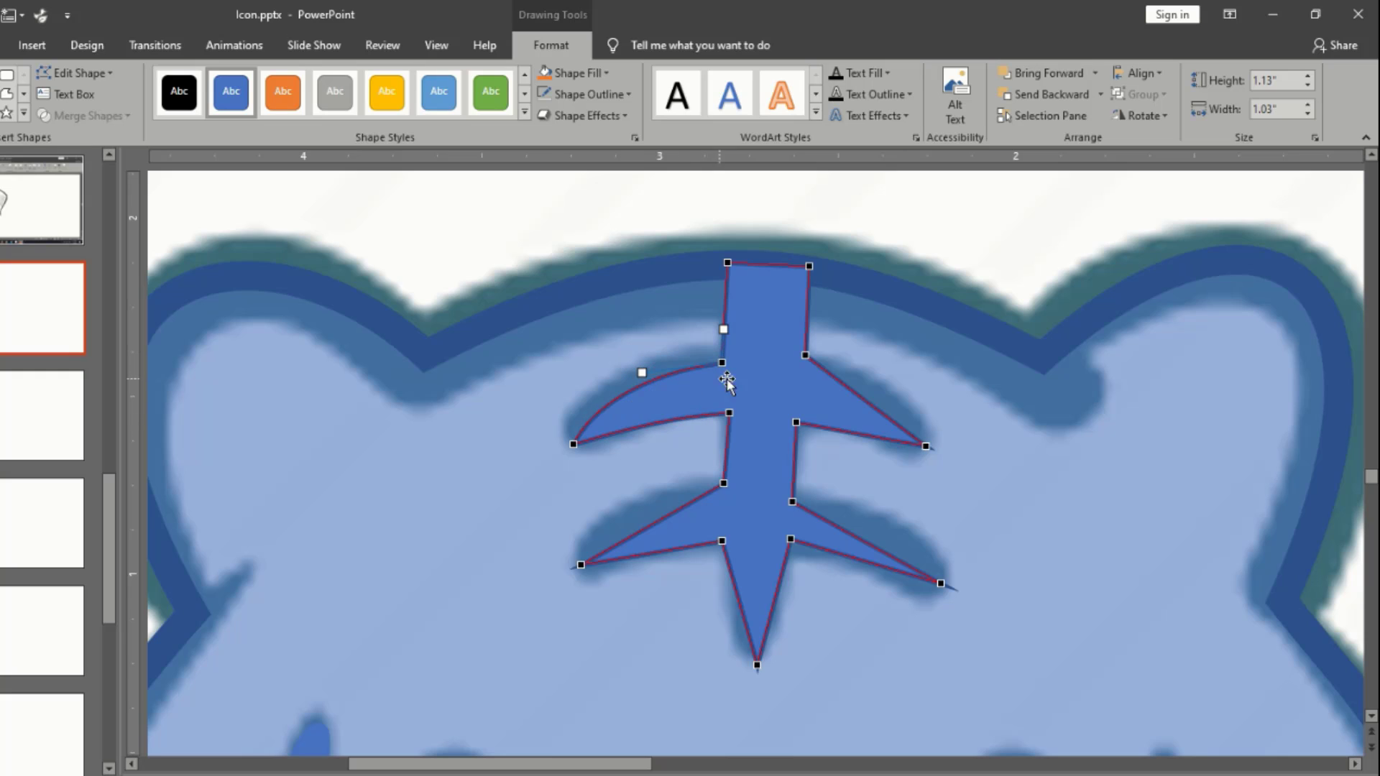
Curve both edges of the forehead stripe's upper right branch and adjust its tip to follow the picture
{"action": "left_click", "coordinate": [805, 356]}
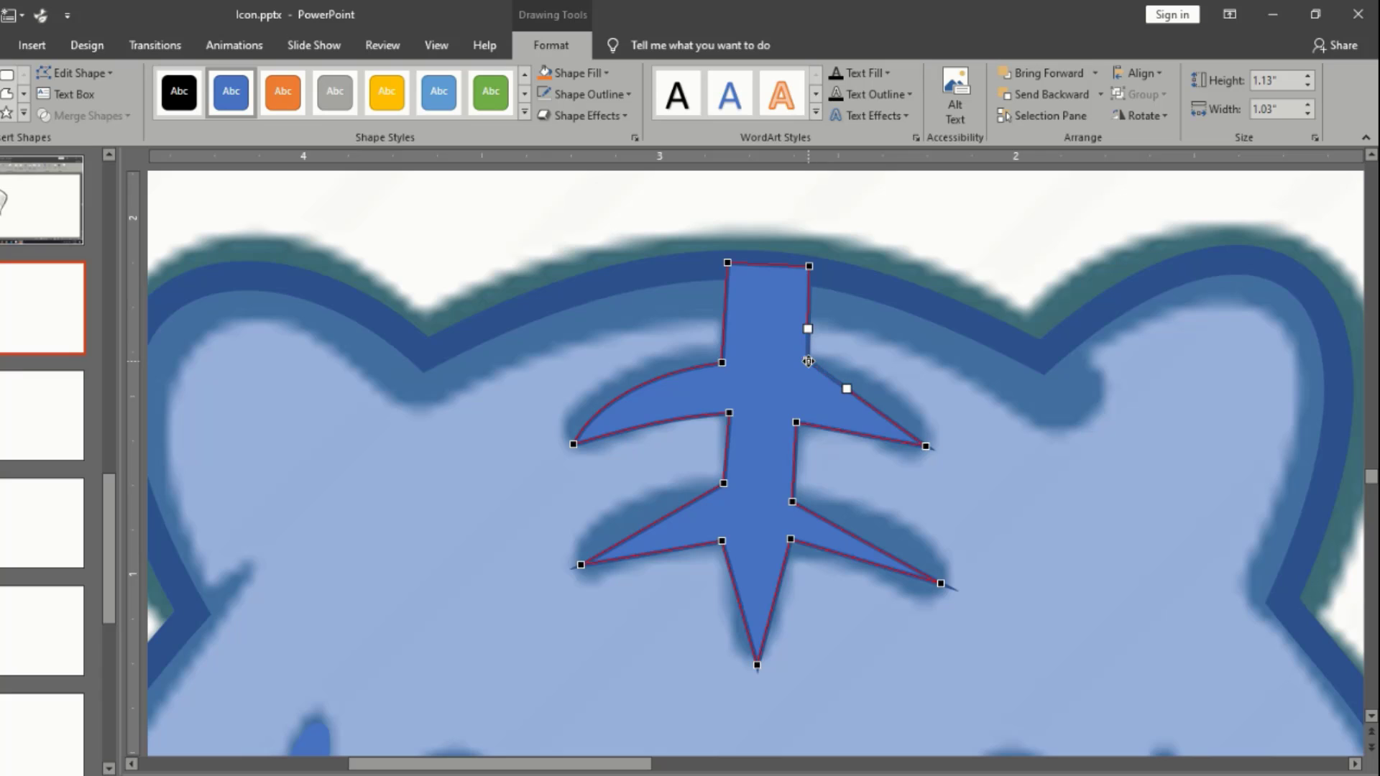
{"action": "left_click_drag", "start_coordinate": [845, 386], "coordinate": [871, 369]}
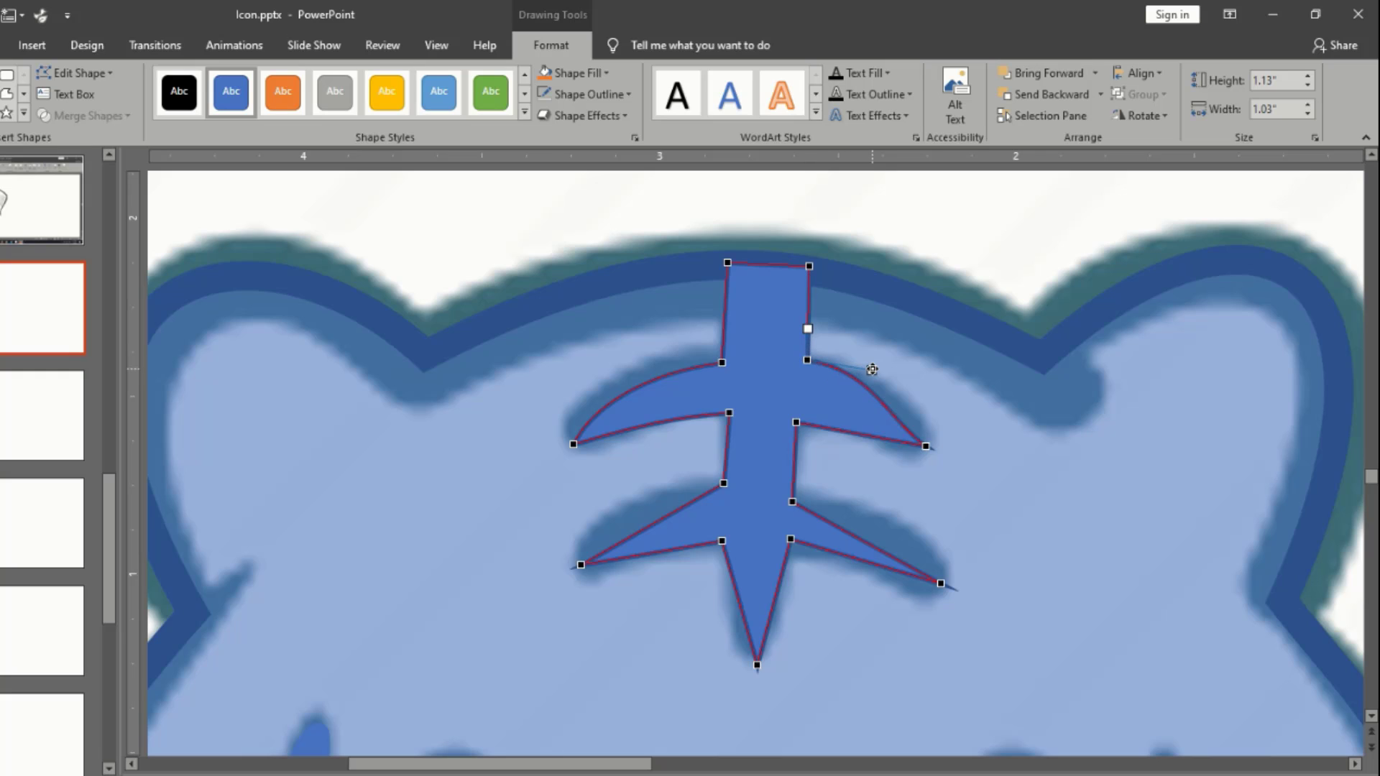
{"action": "left_click", "coordinate": [925, 445]}
{"action": "left_click_drag", "start_coordinate": [887, 418], "coordinate": [895, 405]}
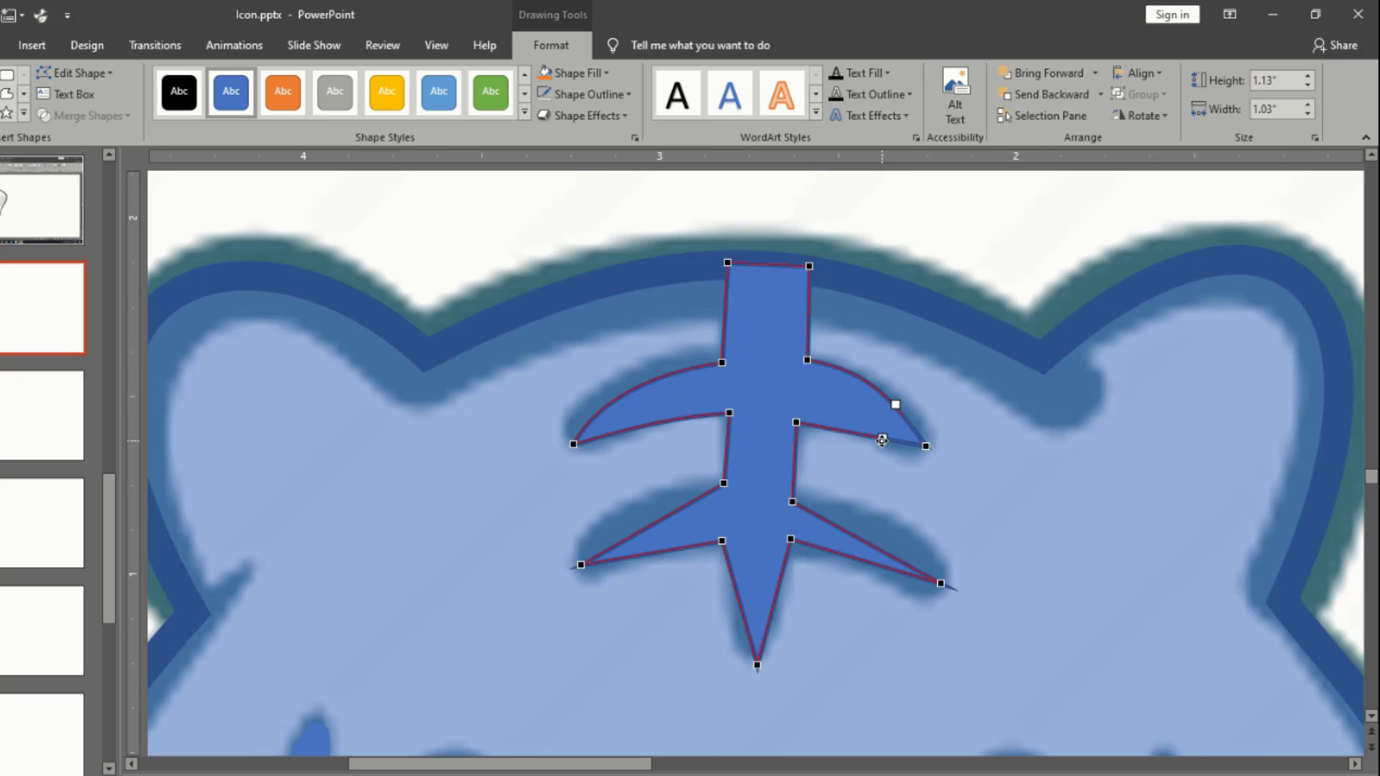
{"action": "left_click", "coordinate": [796, 421]}
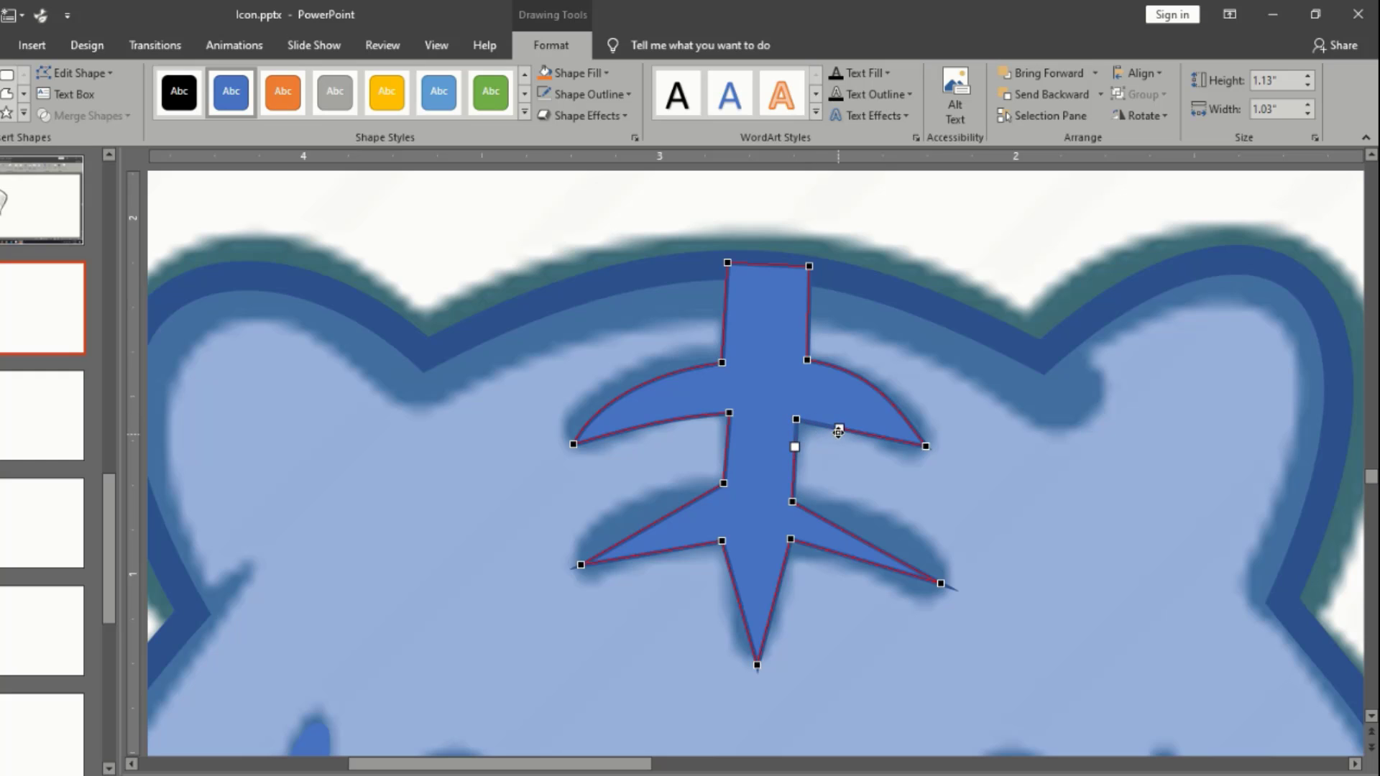
{"action": "left_click_drag", "start_coordinate": [839, 423], "coordinate": [838, 415]}
{"action": "left_click_drag", "start_coordinate": [925, 447], "coordinate": [882, 434]}
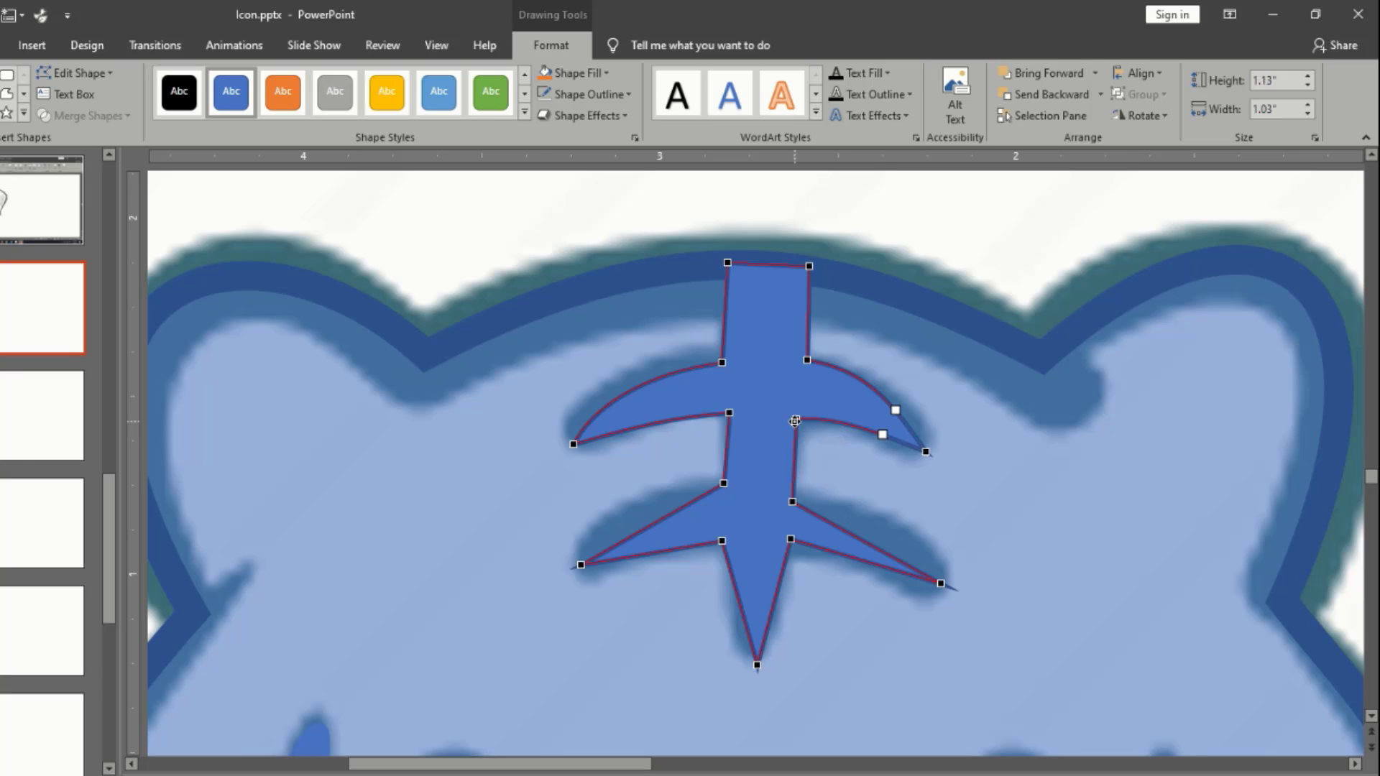
Align the upper right branch's top inner corner and the upper left branch's bottom inner corner with the picture
{"action": "left_click", "coordinate": [807, 361]}
{"action": "left_click_drag", "start_coordinate": [807, 370], "coordinate": [809, 367]}
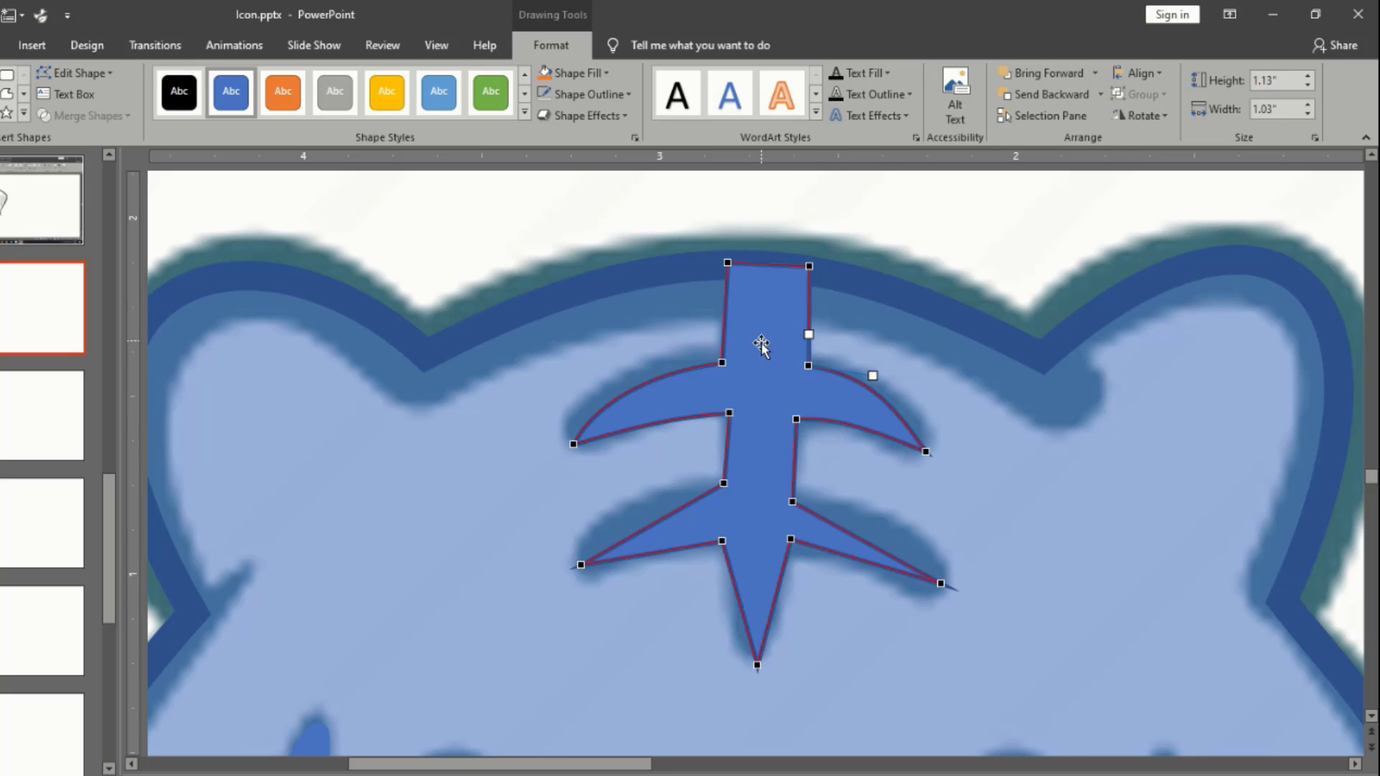
{"action": "left_click_drag", "start_coordinate": [730, 415], "coordinate": [725, 414]}
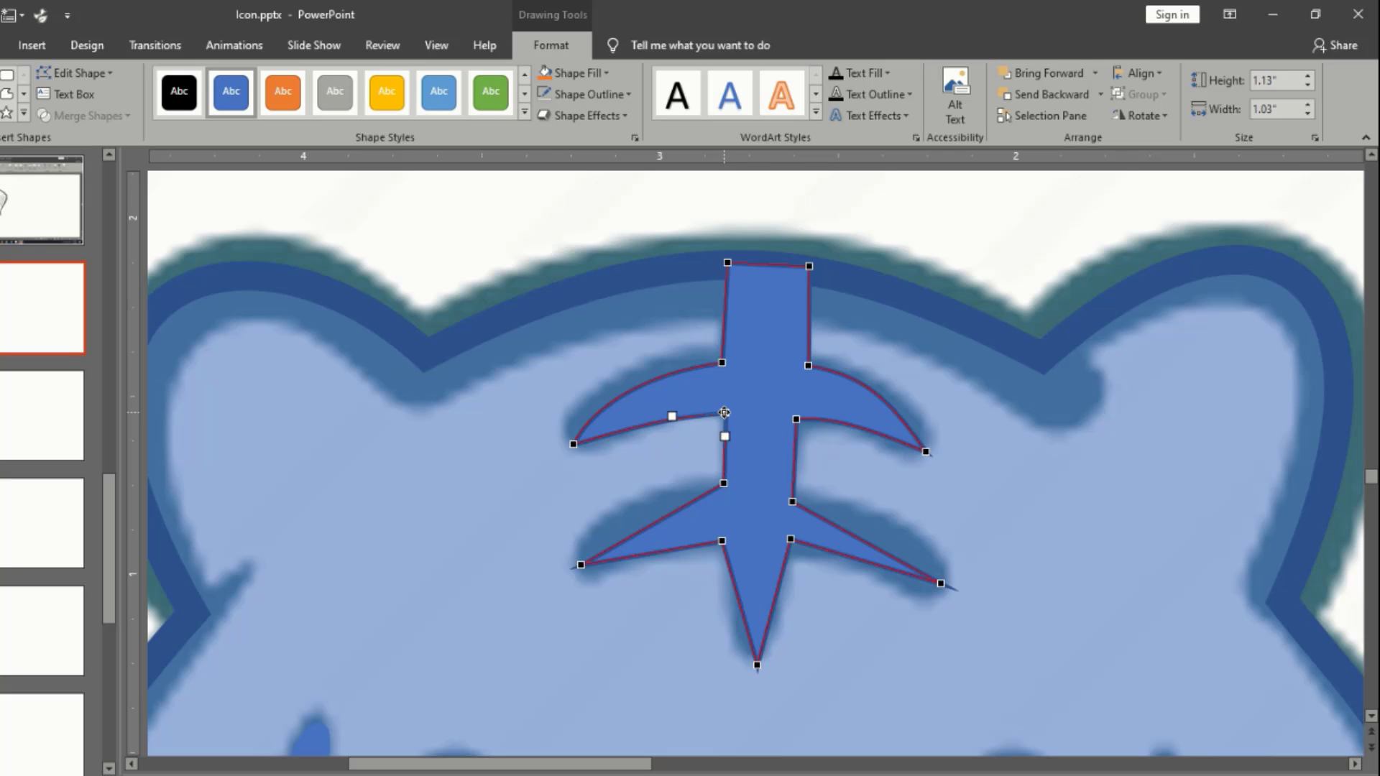
Raise or lower the lower branches' top inner corners to match the picture and curve the lower left branch's upper edge
{"action": "left_click", "coordinate": [792, 500]}
{"action": "left_click_drag", "start_coordinate": [793, 488], "coordinate": [655, 496]}
{"action": "left_click", "coordinate": [581, 565]}
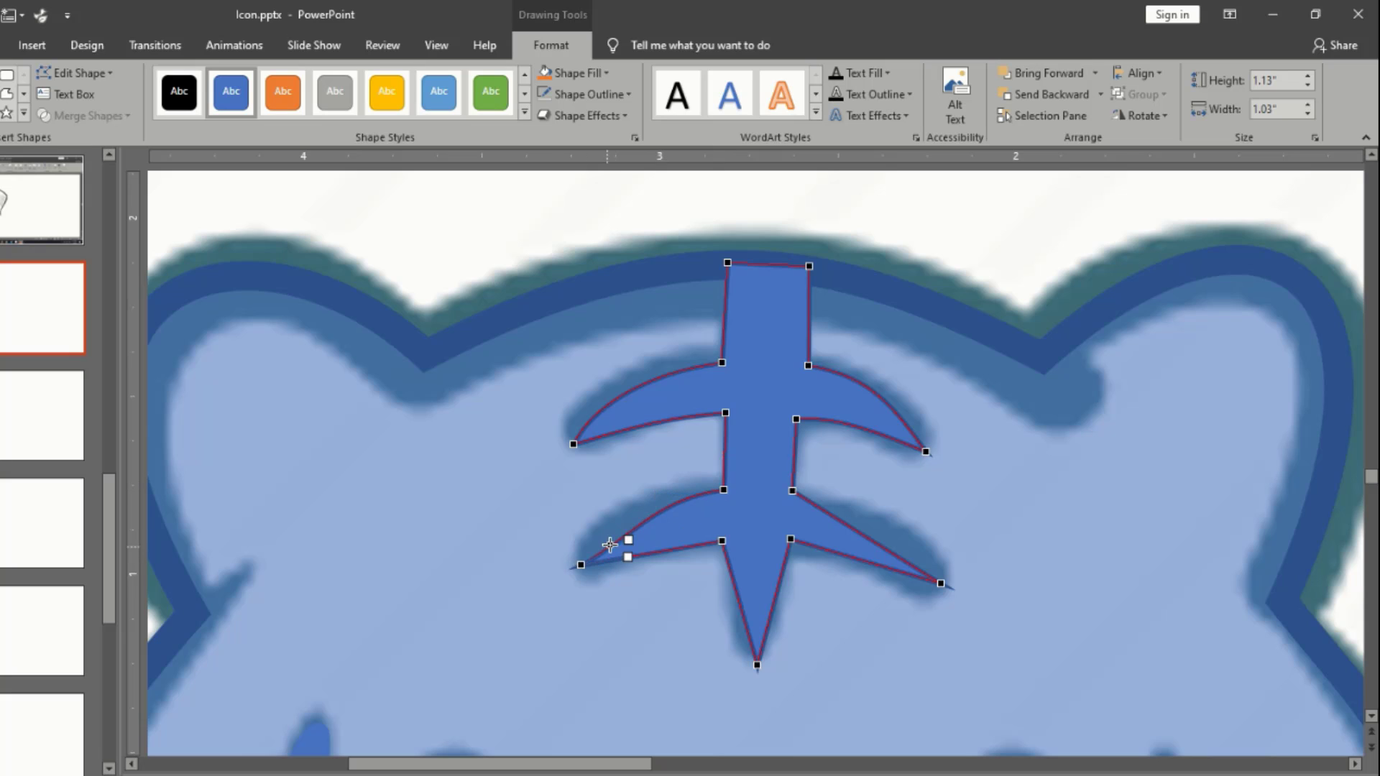
{"action": "left_click_drag", "start_coordinate": [625, 540], "coordinate": [610, 529]}
Curve both edges of the forehead stripe's lower right branch and the underside of its lower left branch
{"action": "left_click", "coordinate": [792, 490]}
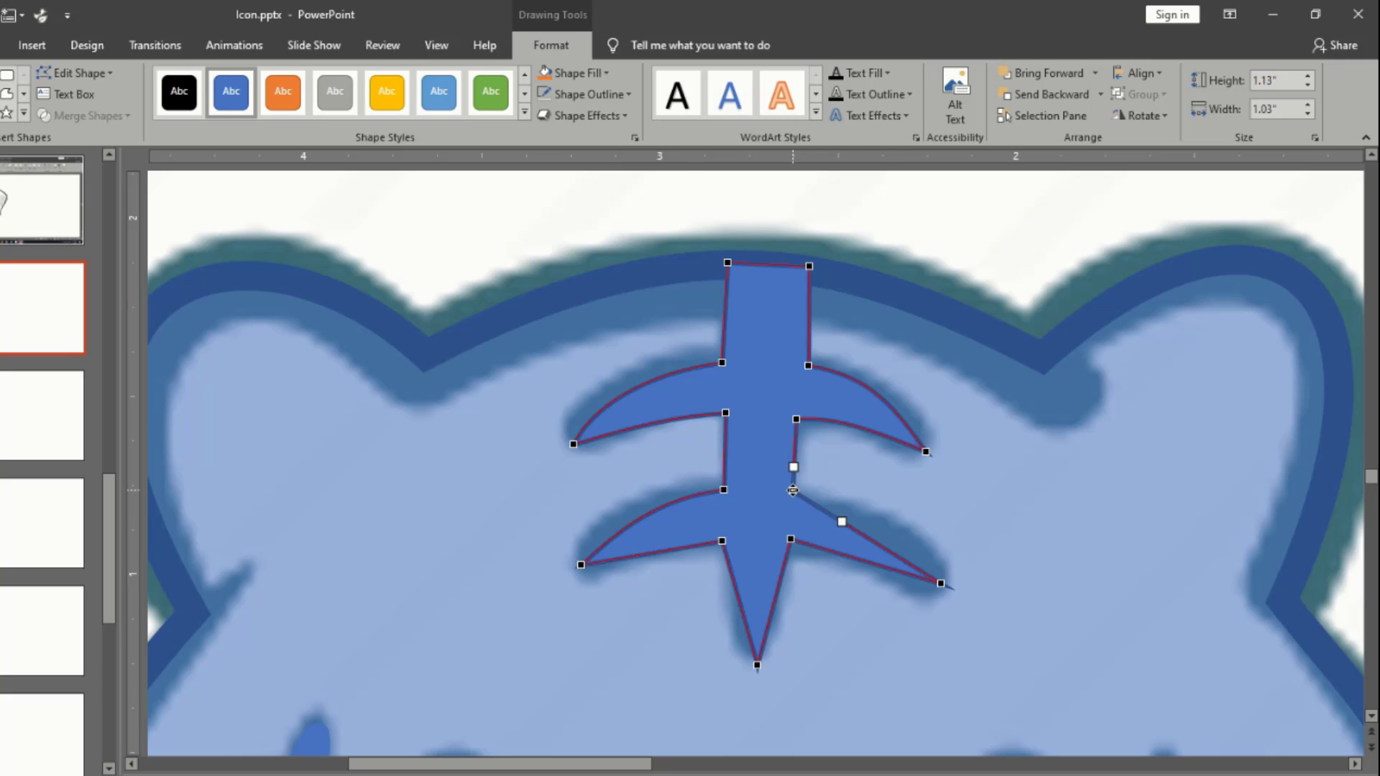
{"action": "left_click_drag", "start_coordinate": [838, 522], "coordinate": [917, 544]}
{"action": "left_click", "coordinate": [939, 582]}
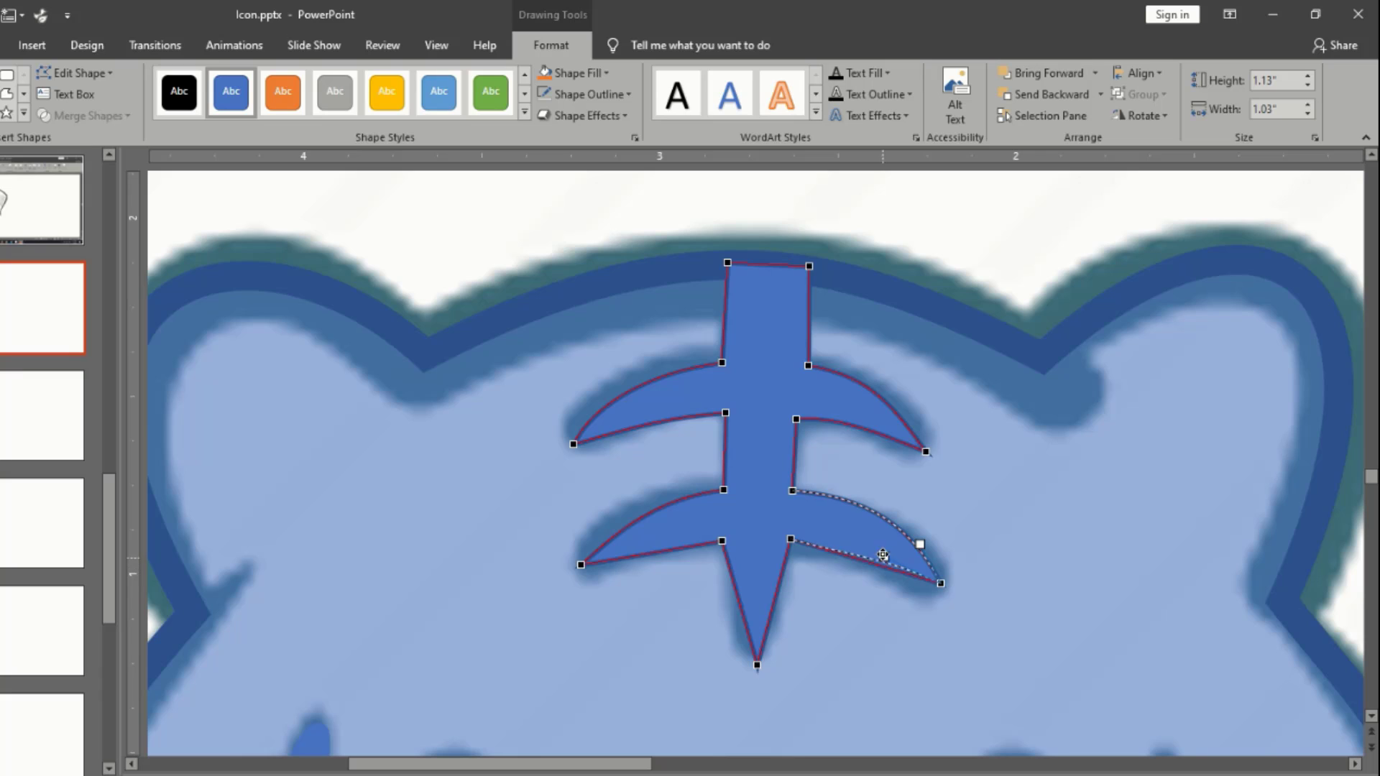
{"action": "left_click", "coordinate": [791, 539]}
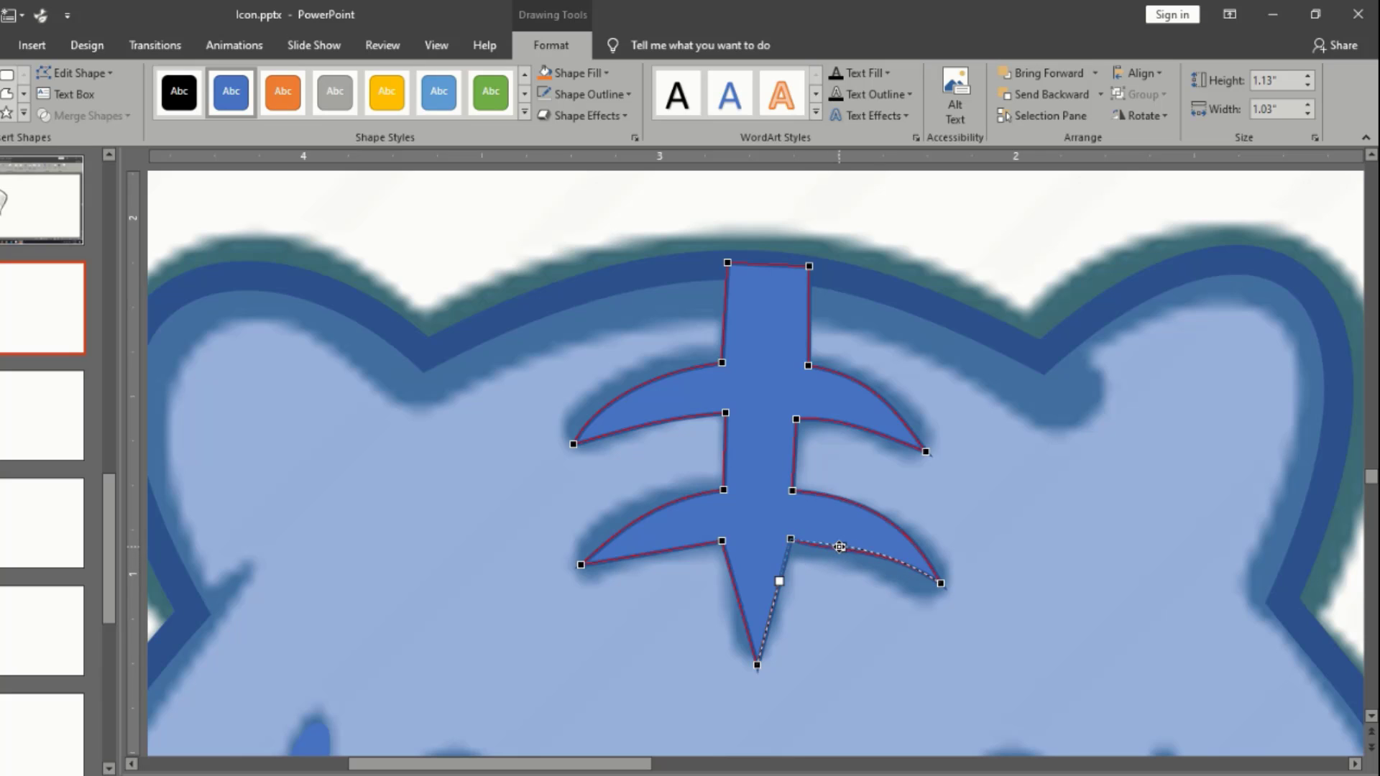
{"action": "left_click", "coordinate": [720, 541]}
{"action": "left_click_drag", "start_coordinate": [674, 550], "coordinate": [676, 536]}
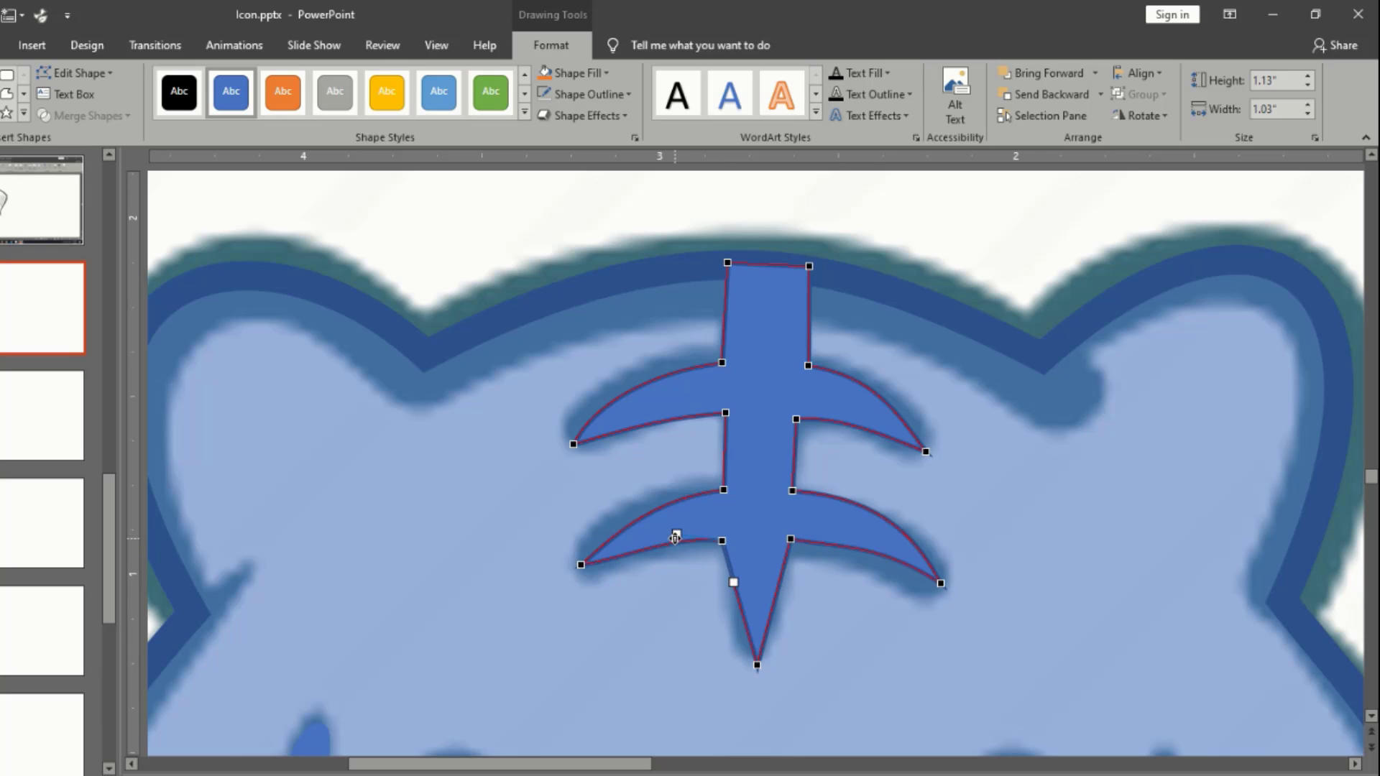
Fine-tune the forehead stripe's bottom tip and the lower right branch's bottom inner corner, then finish editing the points
{"action": "left_click_drag", "start_coordinate": [757, 665], "coordinate": [750, 665]}
{"action": "left_click", "coordinate": [791, 539]}
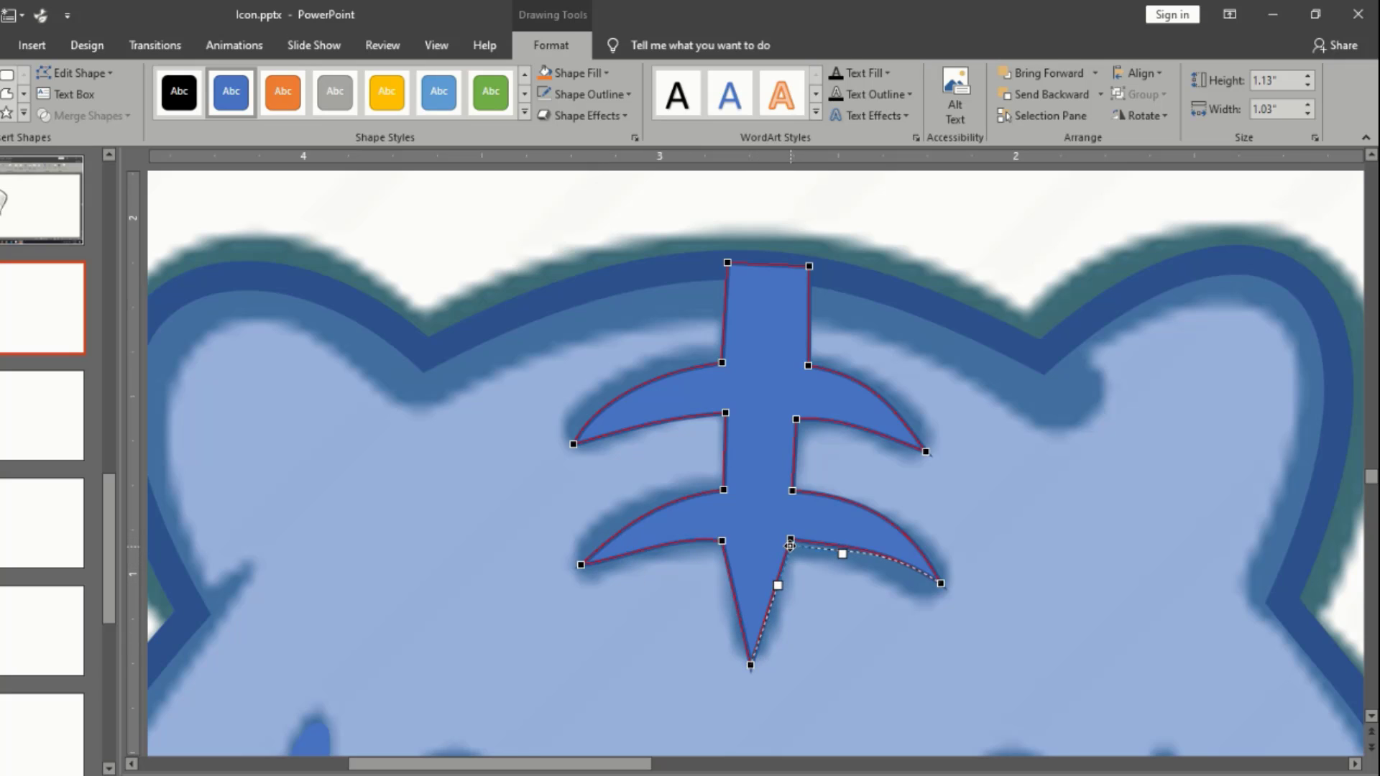
{"action": "left_click_drag", "start_coordinate": [790, 539], "coordinate": [790, 545]}
{"action": "left_click_drag", "start_coordinate": [750, 664], "coordinate": [756, 665]}
{"action": "left_click", "coordinate": [803, 643]}
Recolour the forehead stripe's outline in the same blue as its fill
{"action": "left_click", "coordinate": [780, 423]}
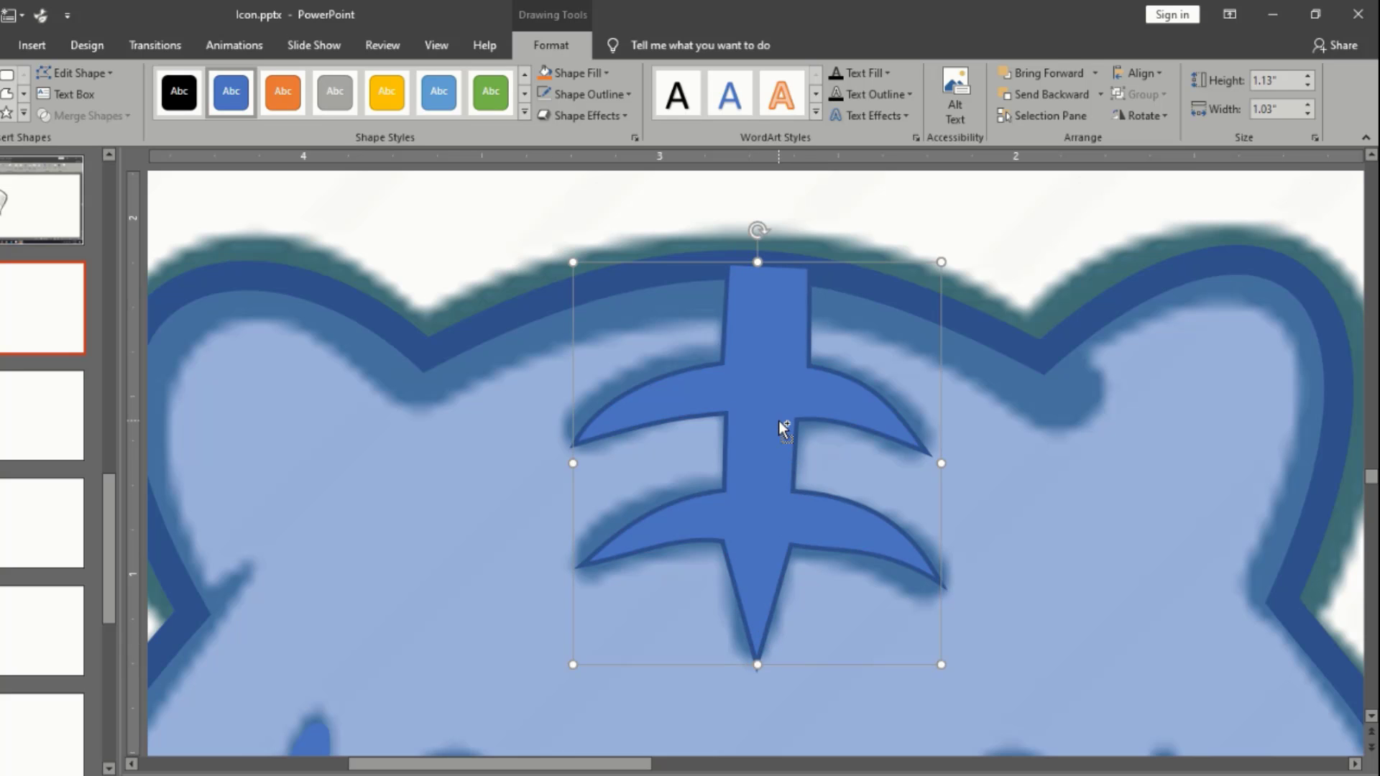
{"action": "scroll", "coordinate": [778, 420], "scroll_direction": "down", "scroll_amount": 5}
{"action": "left_click", "coordinate": [546, 94]}
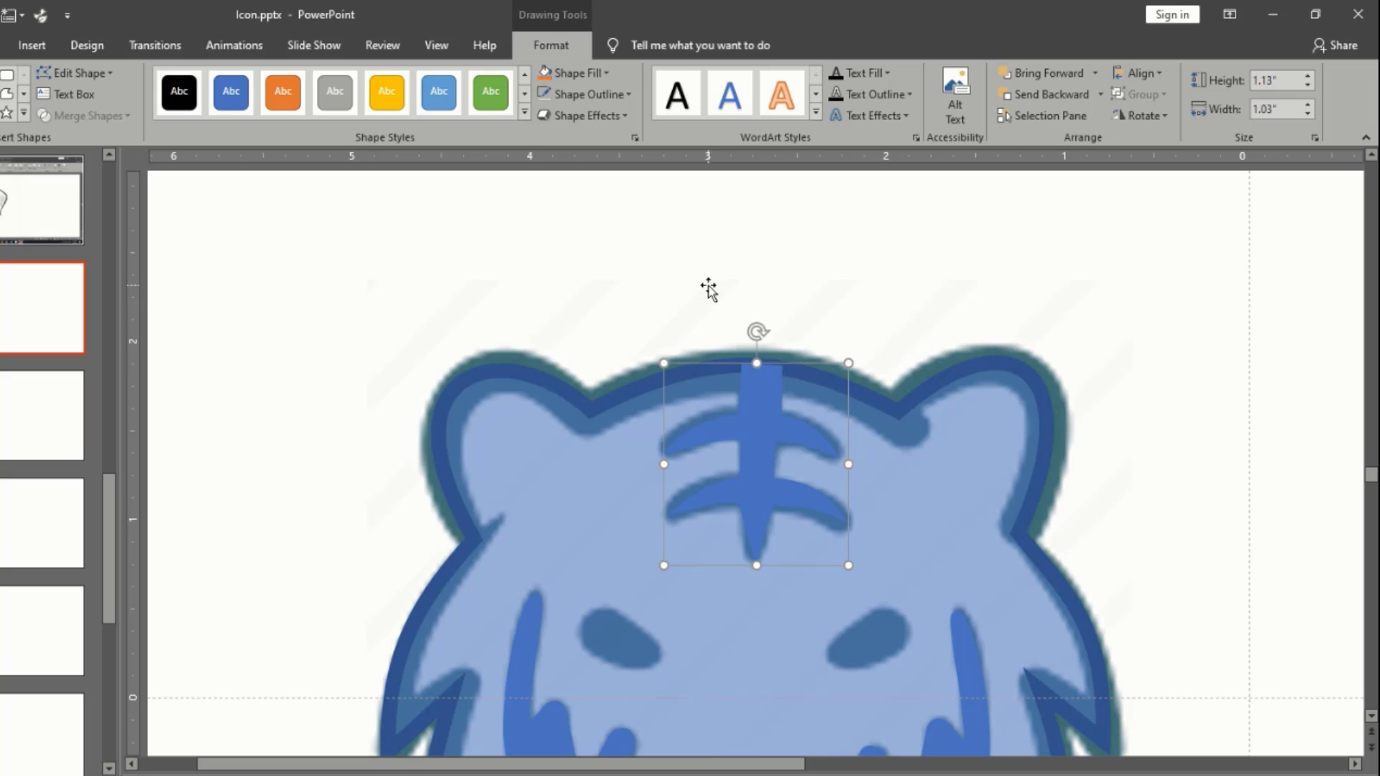
{"action": "scroll", "coordinate": [833, 349], "scroll_direction": "down", "scroll_amount": 3}
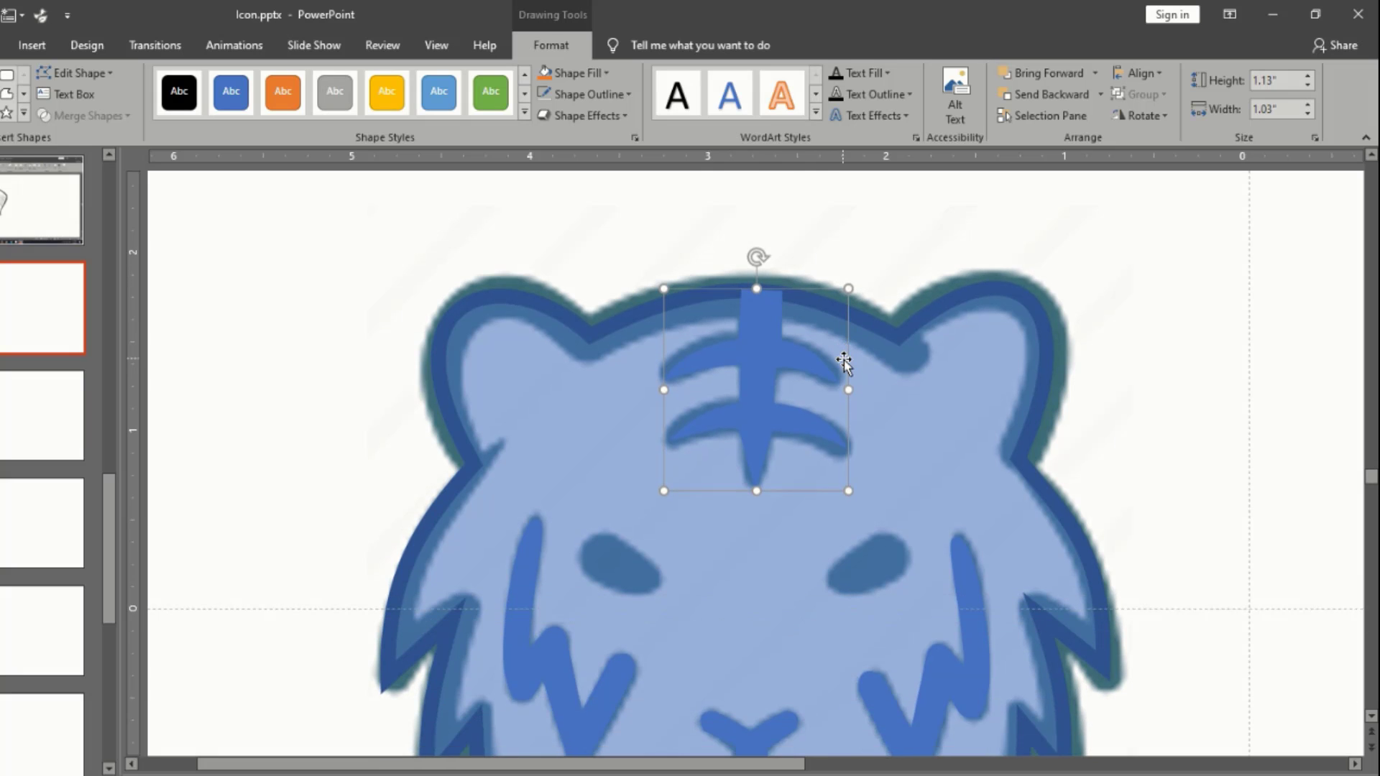
{"action": "scroll", "coordinate": [843, 367], "scroll_direction": "down", "scroll_amount": 4}
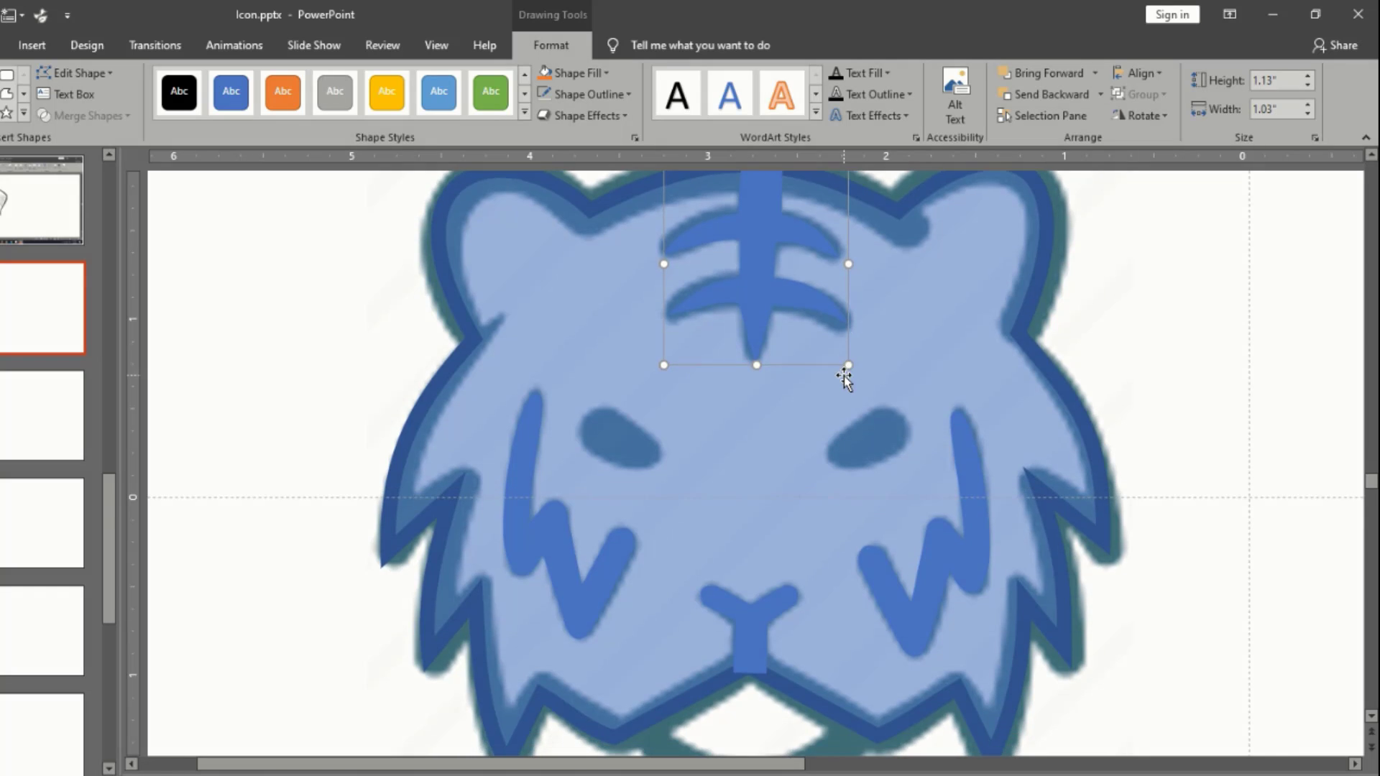
{"action": "scroll", "coordinate": [844, 376], "scroll_direction": "up", "scroll_amount": 4}
{"action": "scroll", "coordinate": [844, 376], "scroll_direction": "down", "scroll_amount": 2}
{"action": "scroll", "coordinate": [844, 377], "scroll_direction": "down", "scroll_amount": 2}
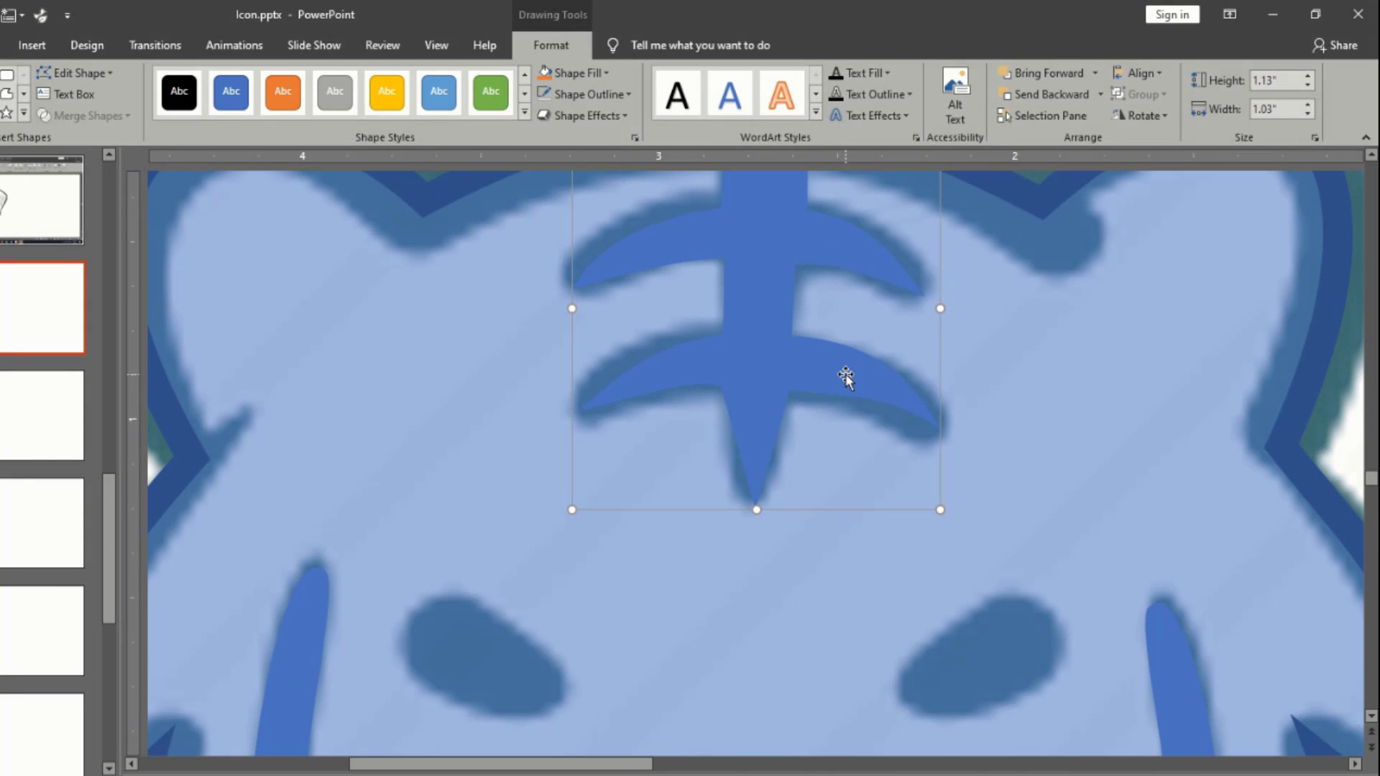
{"action": "scroll", "coordinate": [845, 376], "scroll_direction": "down", "scroll_amount": 1}
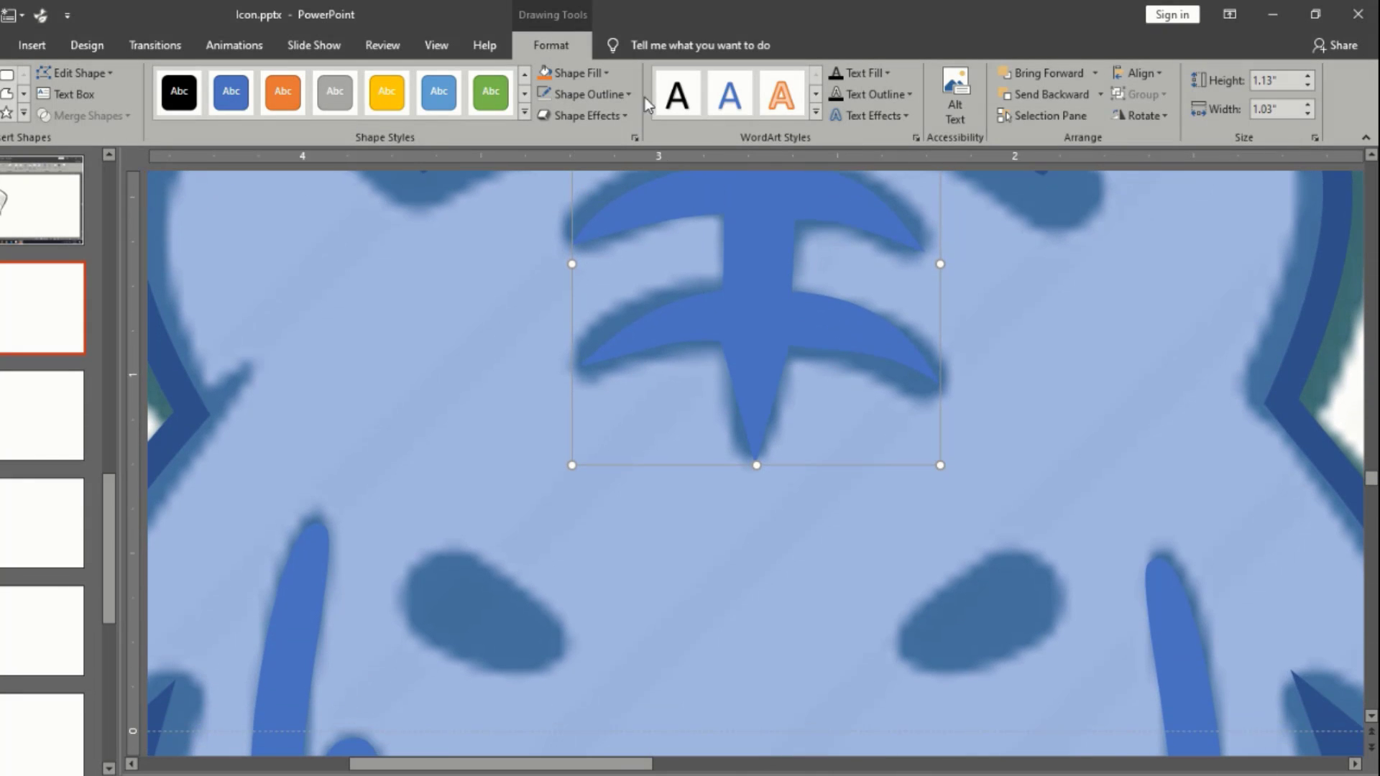
{"action": "left_click", "coordinate": [7, 94]}
{"action": "scroll", "coordinate": [505, 529], "scroll_direction": "down", "scroll_amount": 1}
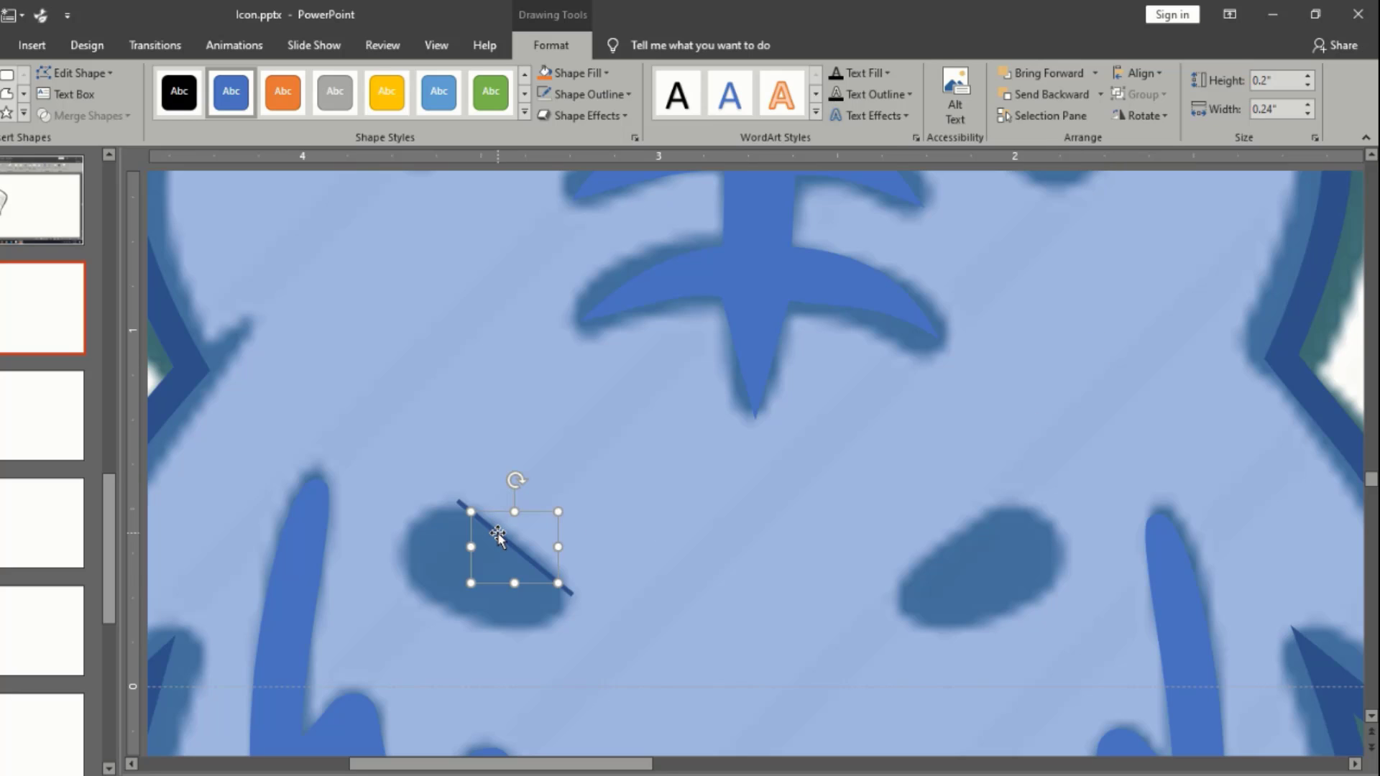
{"action": "key", "text": "Delete"}
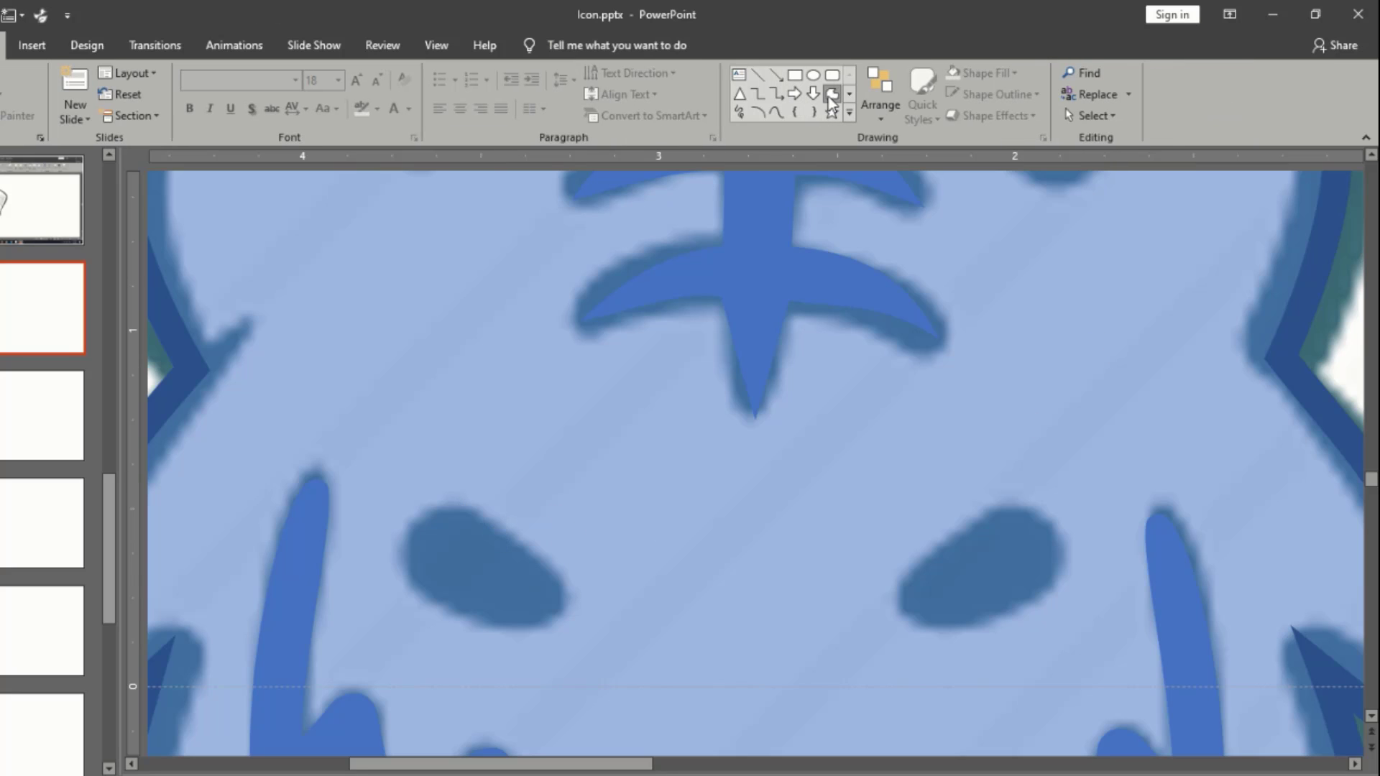
Trace the left eye as a closed freeform about 0.41" wide and 0.31" high and curve its upper left edge
{"action": "left_click", "coordinate": [831, 95]}
{"action": "double_click", "coordinate": [554, 587]}
{"action": "right_click", "coordinate": [535, 591]}
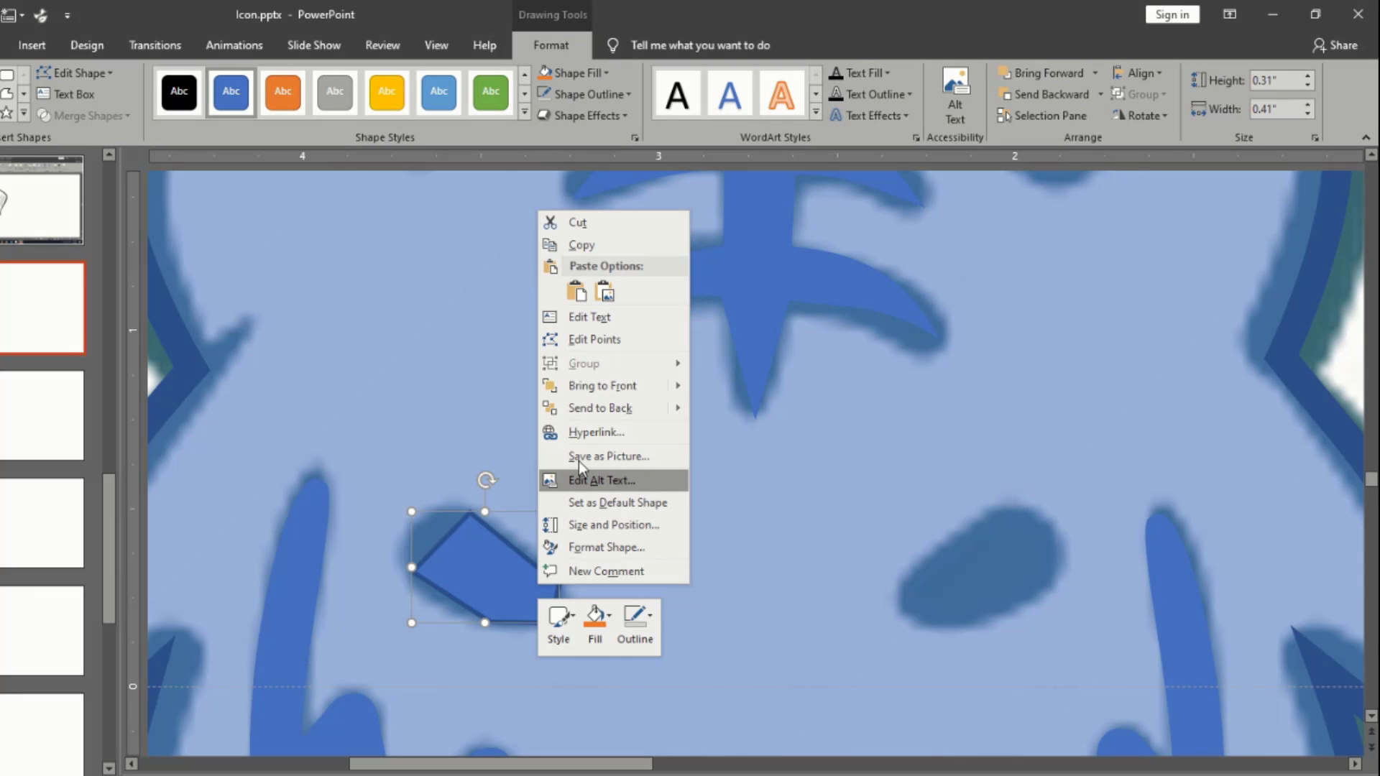
{"action": "left_click", "coordinate": [608, 342]}
{"action": "left_click", "coordinate": [470, 512]}
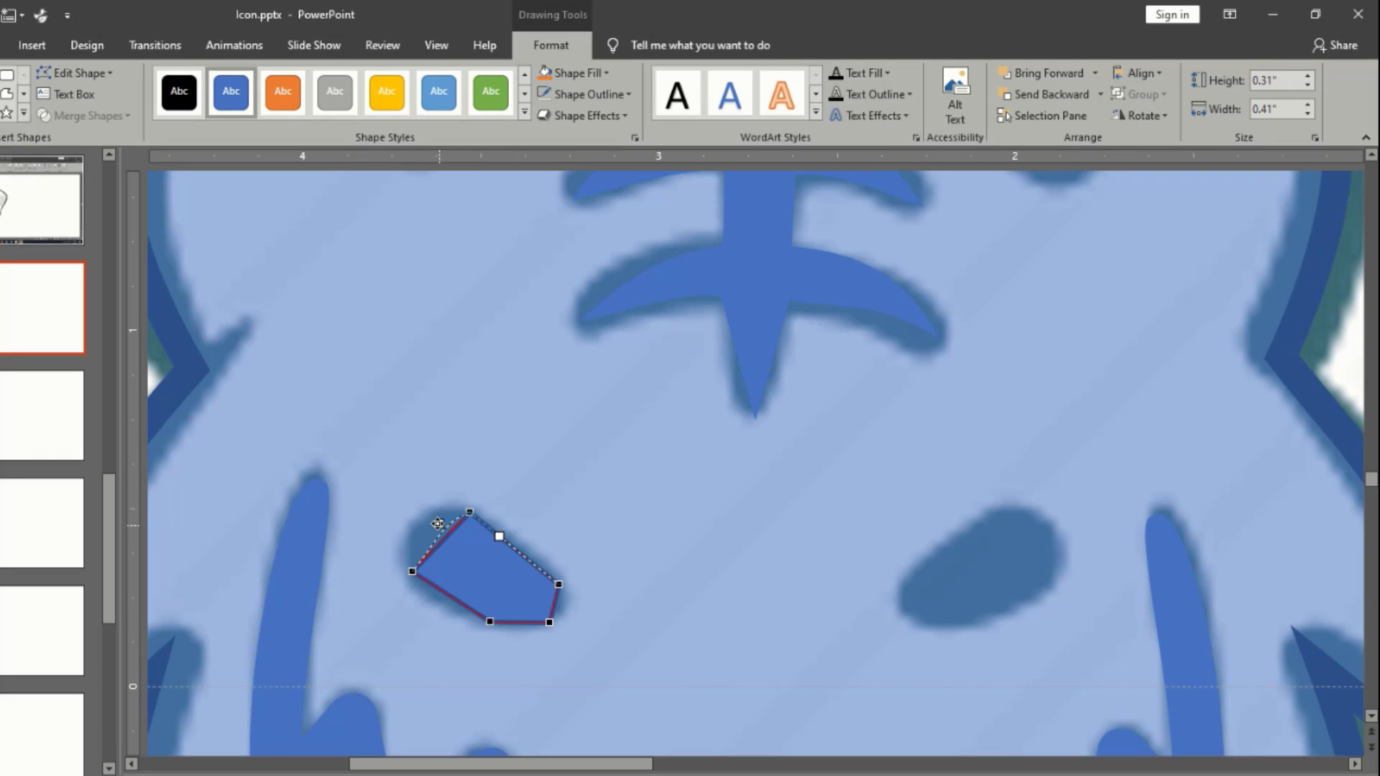
{"action": "left_click_drag", "start_coordinate": [437, 523], "coordinate": [397, 532]}
Curve the left eye's lower left edge and underside to follow the picture
{"action": "left_click", "coordinate": [411, 573]}
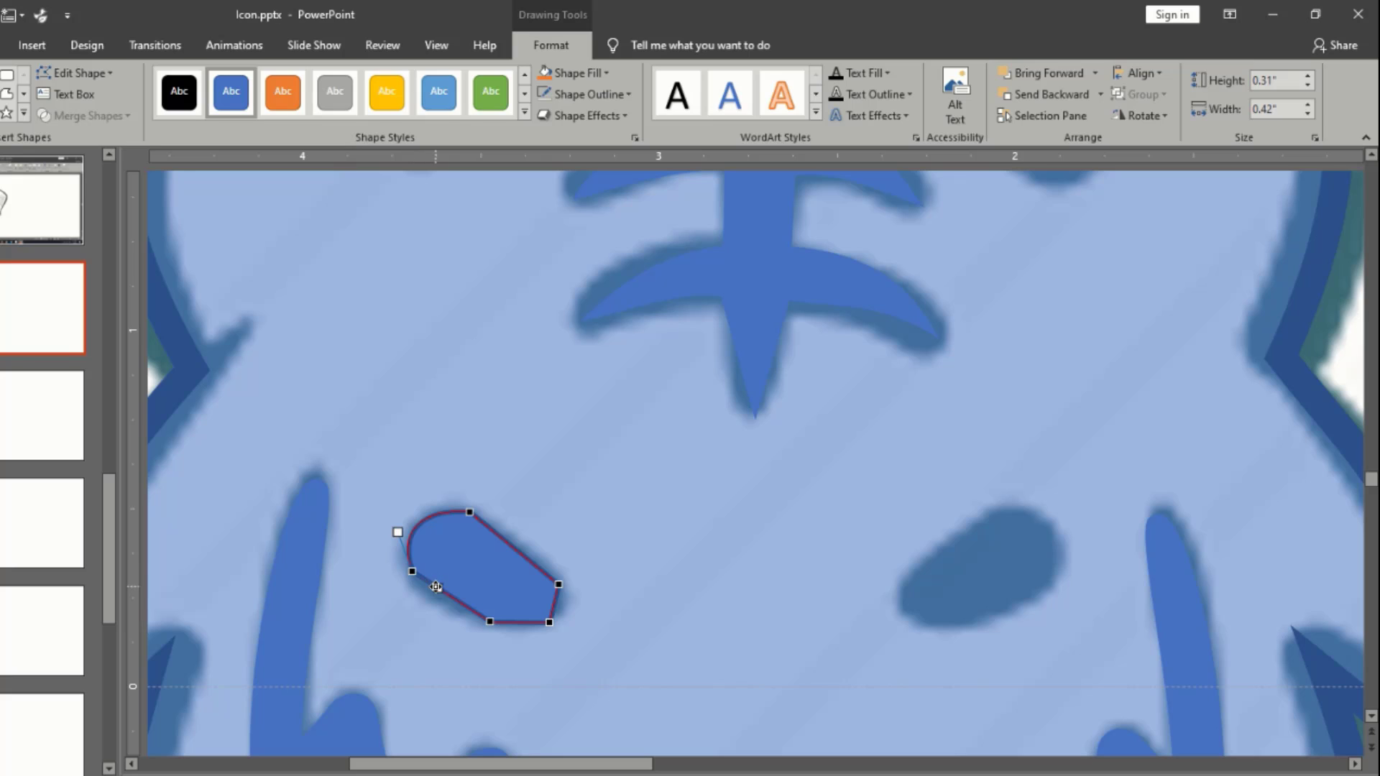
{"action": "left_click_drag", "start_coordinate": [436, 587], "coordinate": [429, 605]}
{"action": "left_click", "coordinate": [490, 623]}
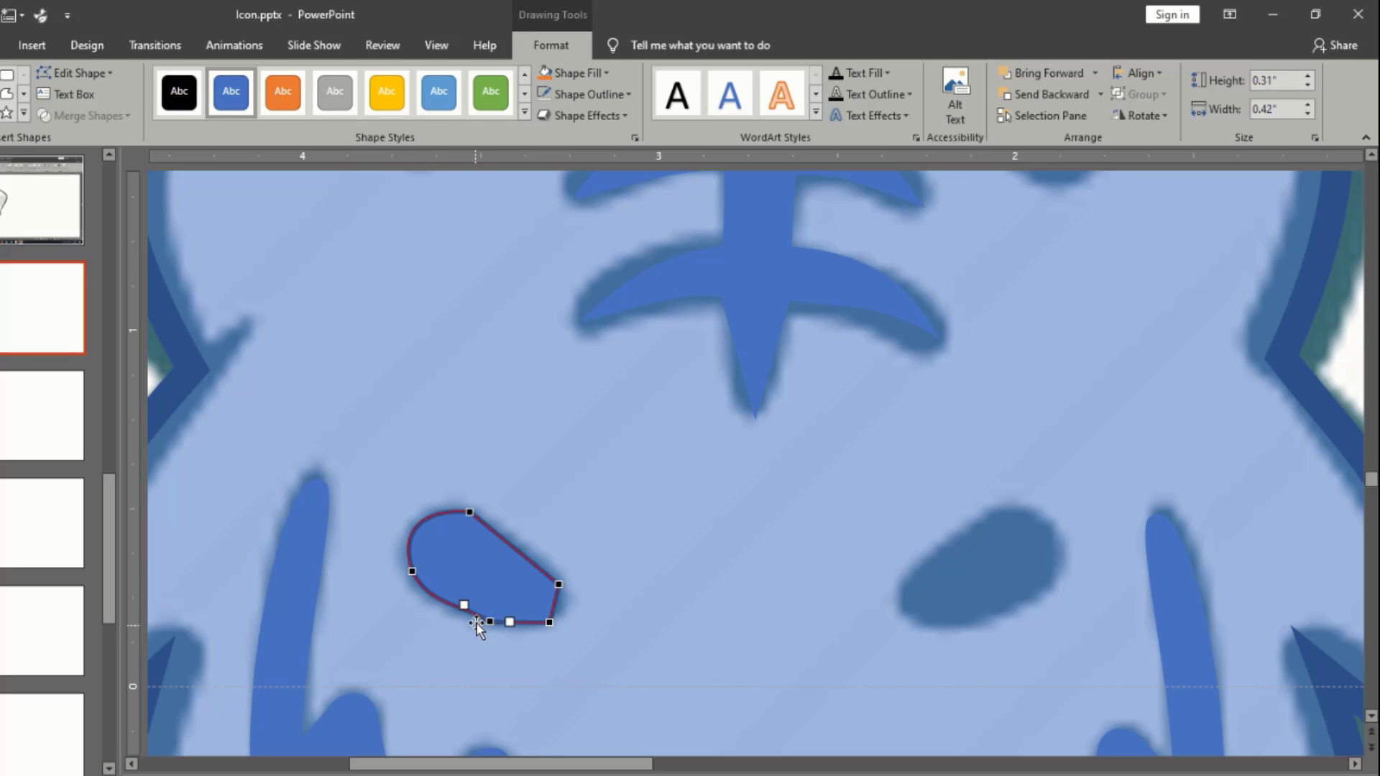
{"action": "left_click_drag", "start_coordinate": [463, 613], "coordinate": [514, 631]}
Round the narrow lower right end of the left eye by adjusting its corner points
{"action": "left_click", "coordinate": [549, 622]}
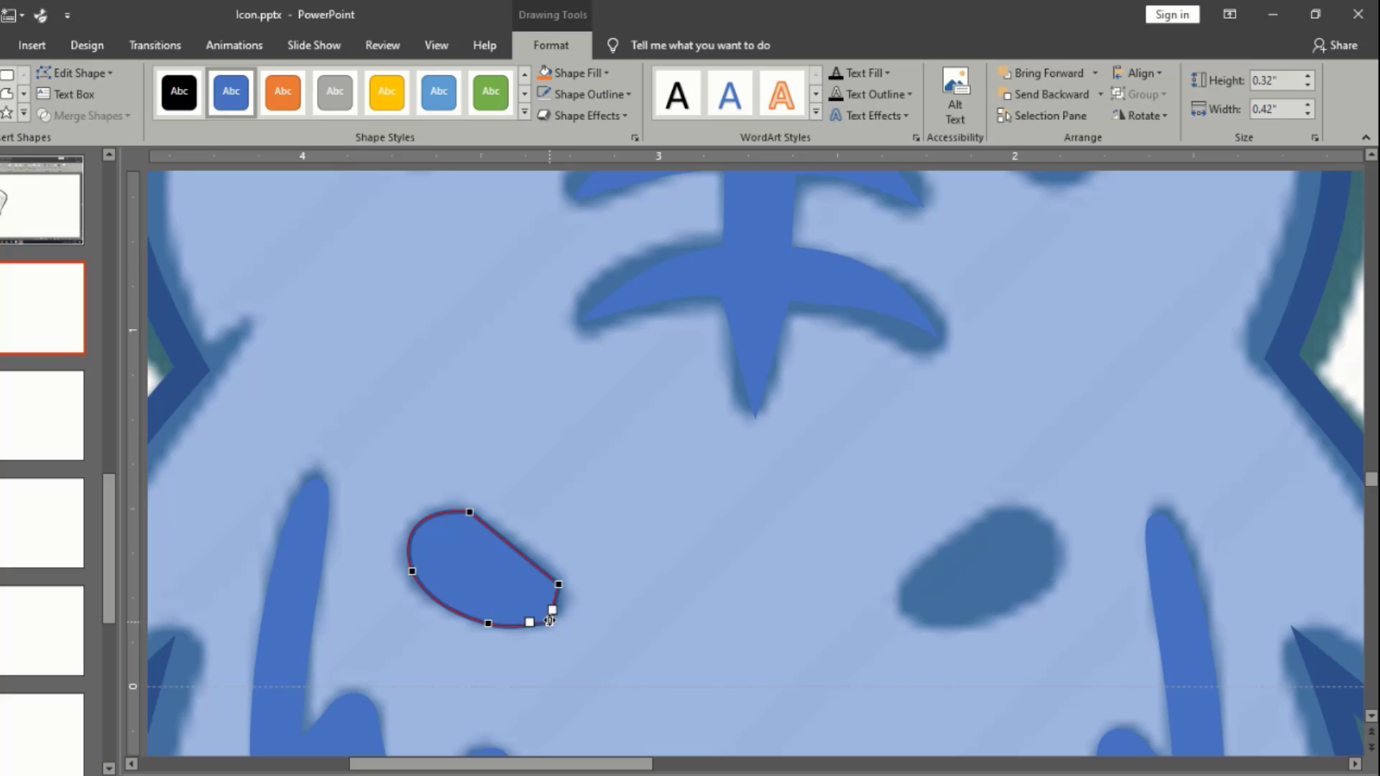
{"action": "left_click", "coordinate": [558, 586]}
{"action": "left_click_drag", "start_coordinate": [560, 598], "coordinate": [533, 633]}
{"action": "left_click", "coordinate": [549, 623]}
Curve the left eye's upper right edge, smooth its top point, and finish editing the points
{"action": "left_click", "coordinate": [560, 584]}
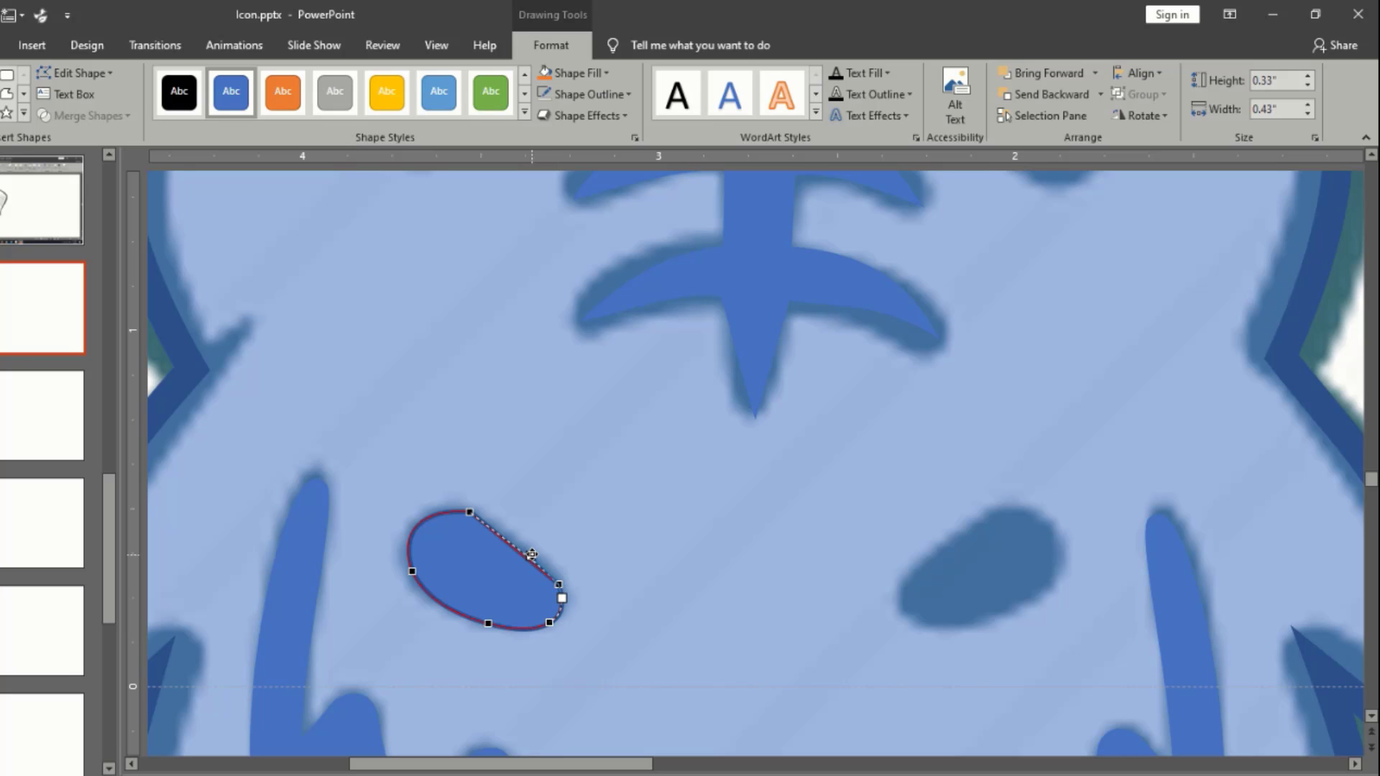
{"action": "left_click_drag", "start_coordinate": [531, 554], "coordinate": [504, 530]}
{"action": "left_click", "coordinate": [470, 512]}
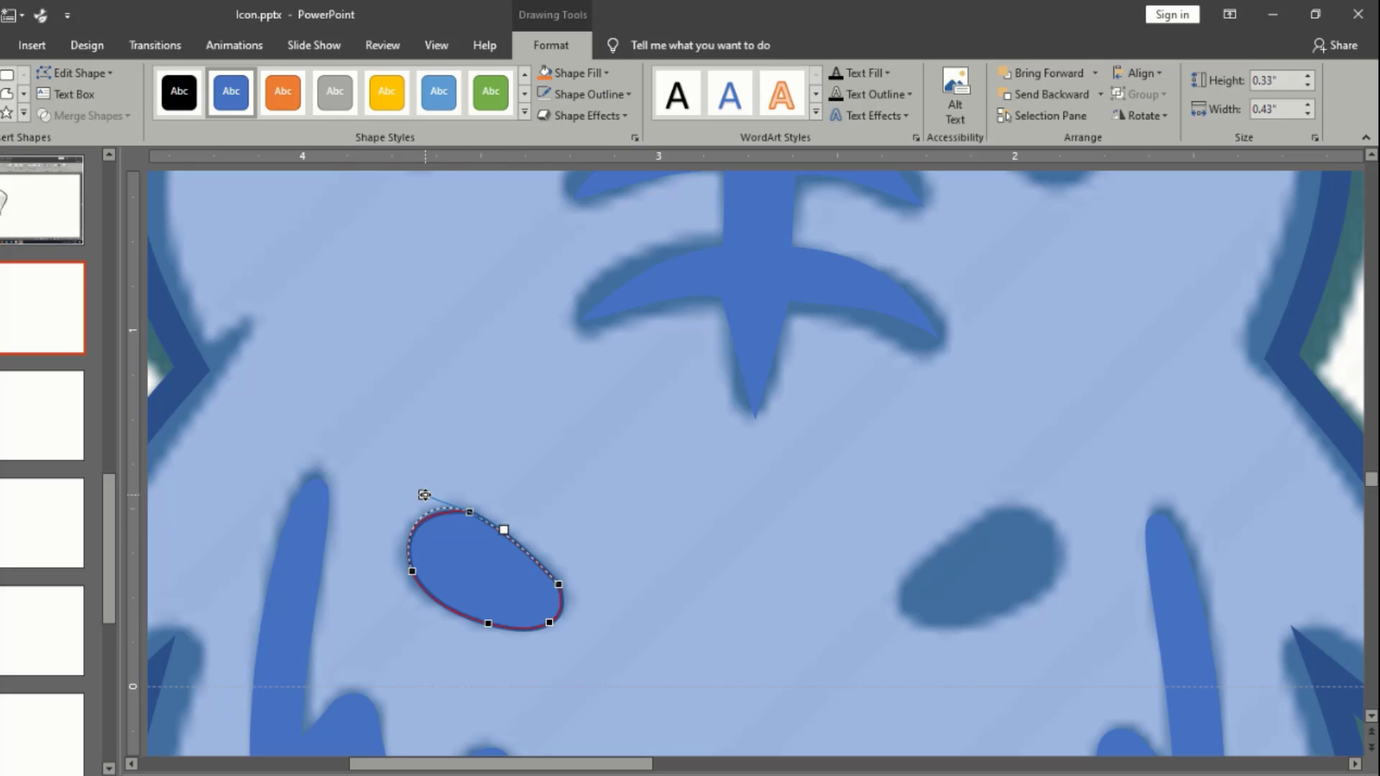
{"action": "left_click", "coordinate": [388, 477]}
Duplicate the left eye, flip the copy horizontally, and place it over the right eye in the picture
{"action": "left_click", "coordinate": [501, 569]}
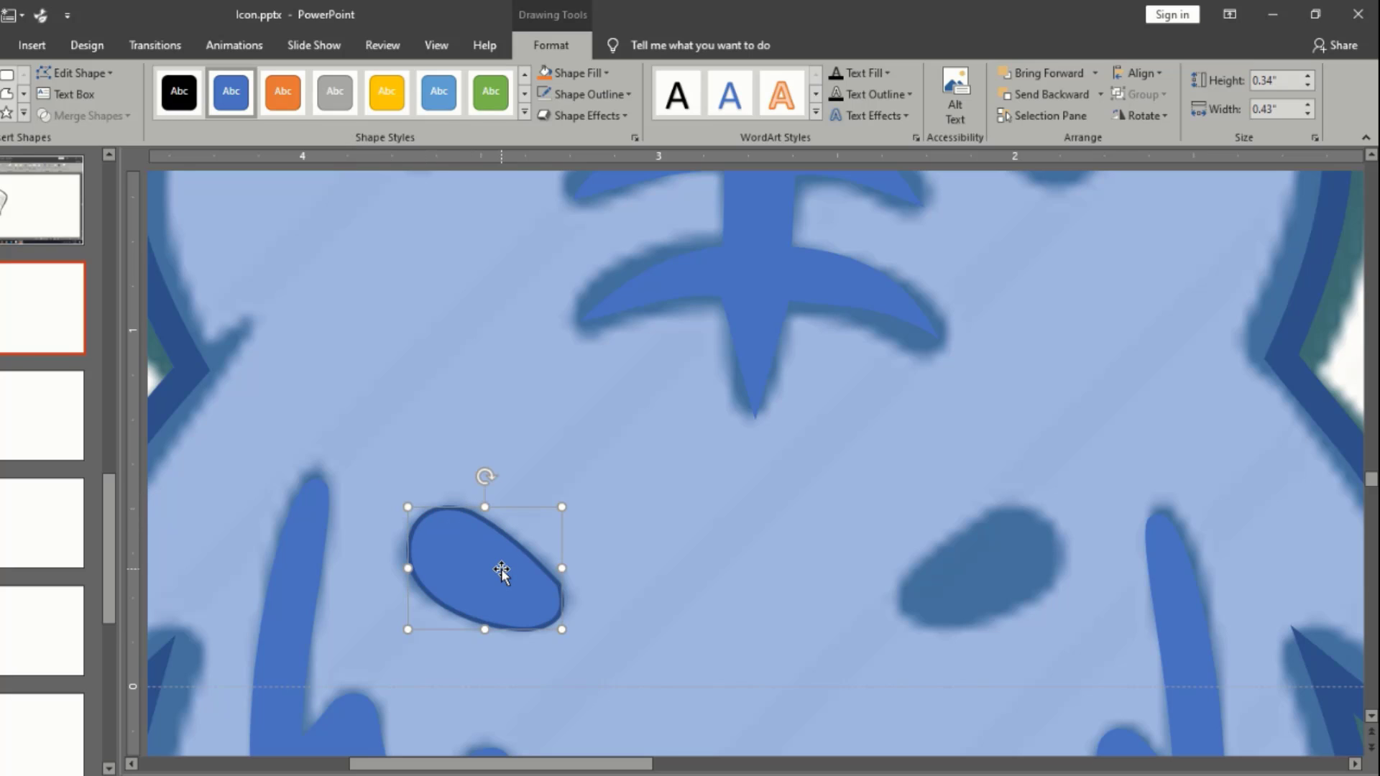
{"action": "left_click_drag", "start_coordinate": [505, 575], "coordinate": [858, 536]}
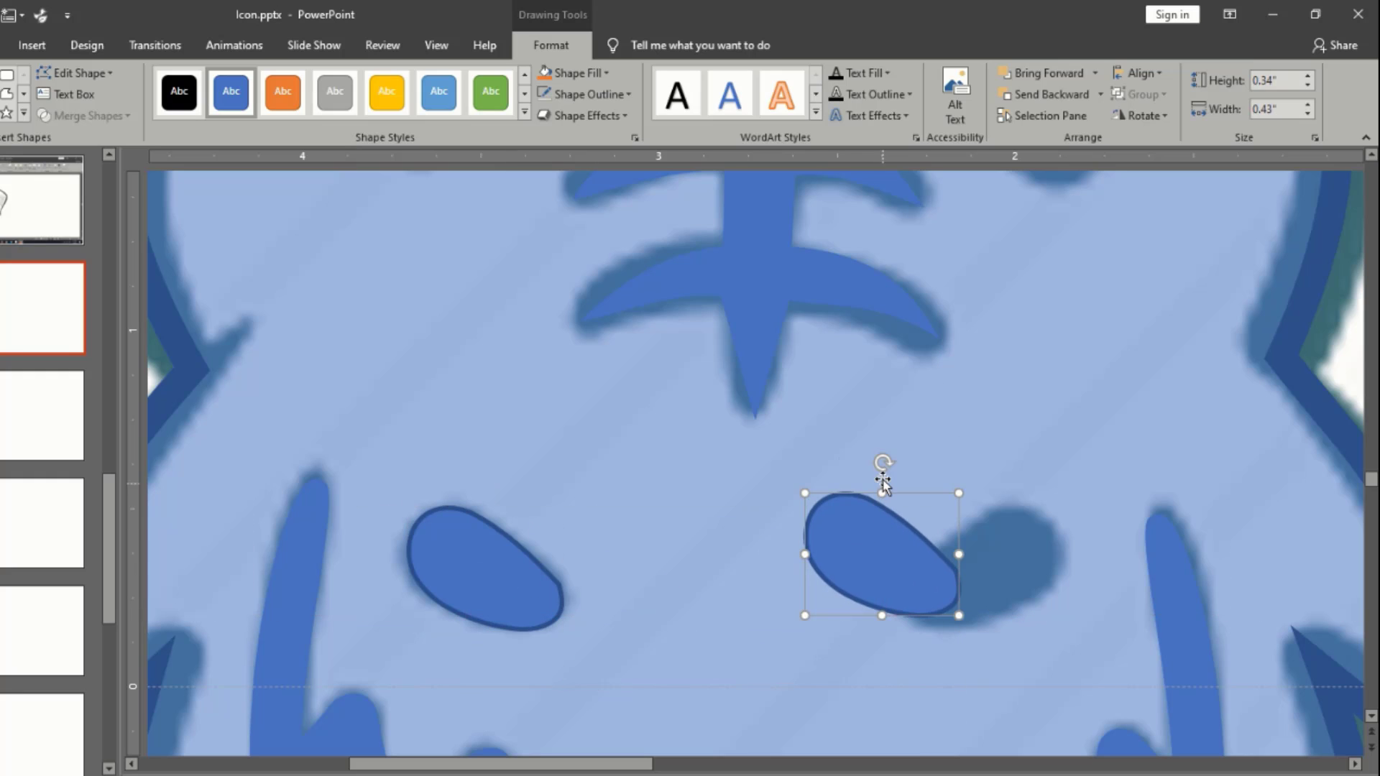
{"action": "left_click", "coordinate": [1143, 115]}
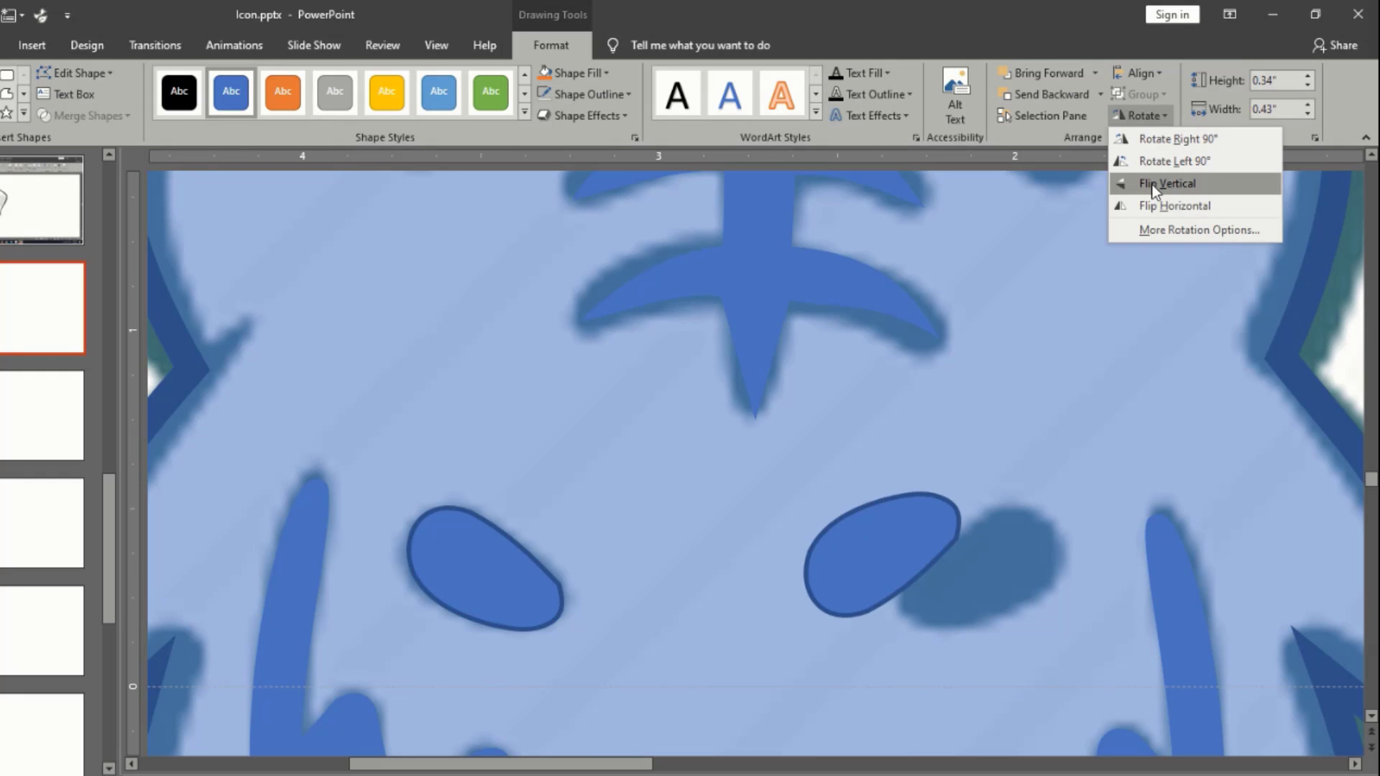
{"action": "left_click", "coordinate": [1149, 206]}
{"action": "left_click_drag", "start_coordinate": [895, 549], "coordinate": [994, 567]}
Draw an open, nearly horizontal freeform line about 1.34" wide across the mouth, between the lower points of the muzzle
{"action": "scroll", "coordinate": [994, 568], "scroll_direction": "down", "scroll_amount": 4}
{"action": "scroll", "coordinate": [739, 650], "scroll_direction": "up", "scroll_amount": 3}
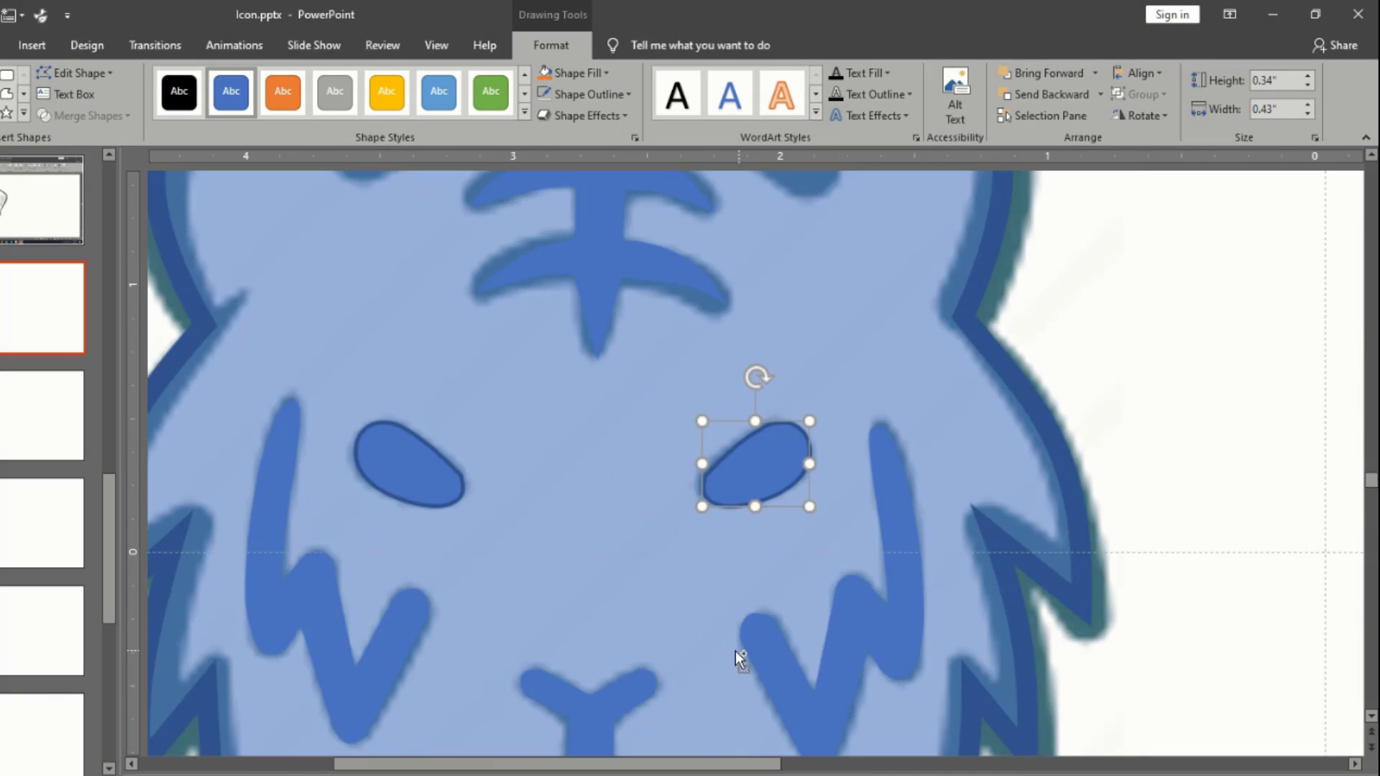
{"action": "scroll", "coordinate": [710, 617], "scroll_direction": "down", "scroll_amount": 3}
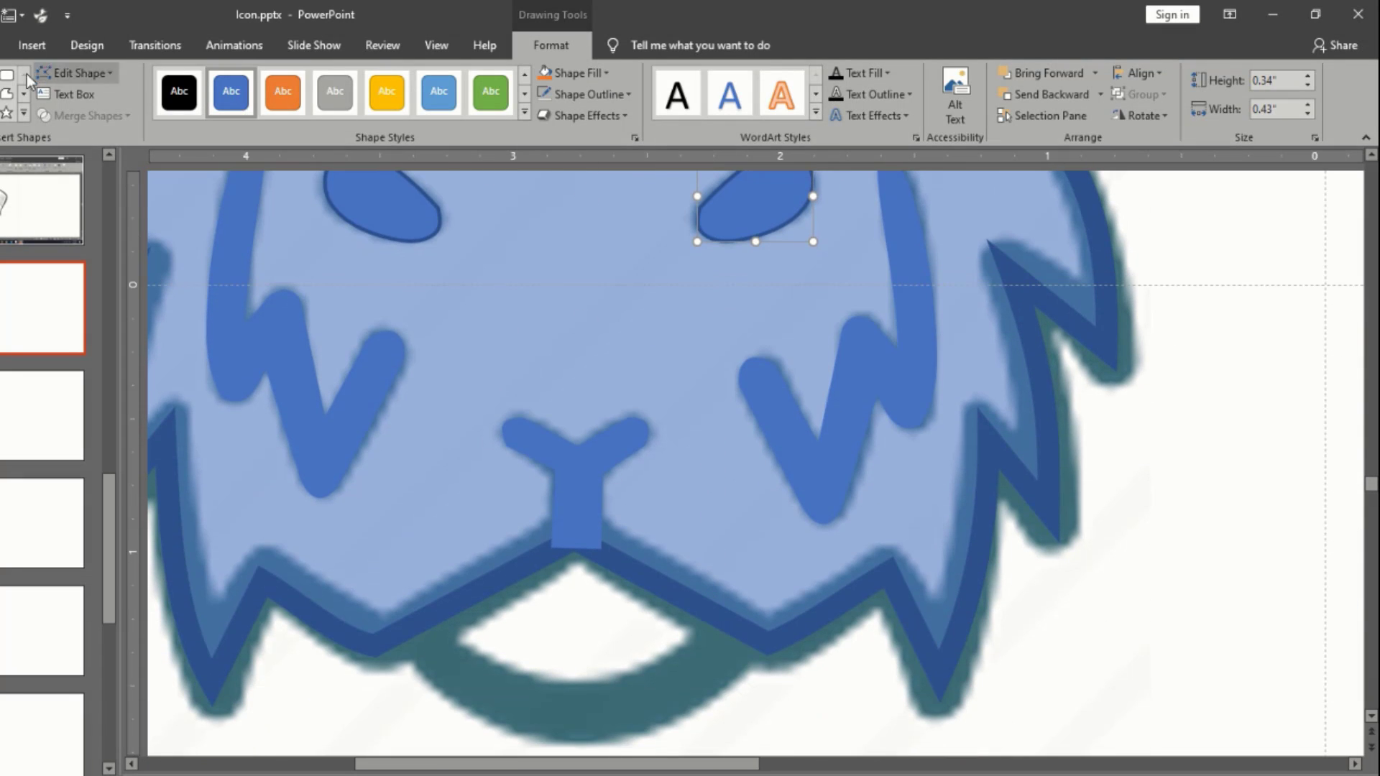
{"action": "left_click", "coordinate": [390, 613]}
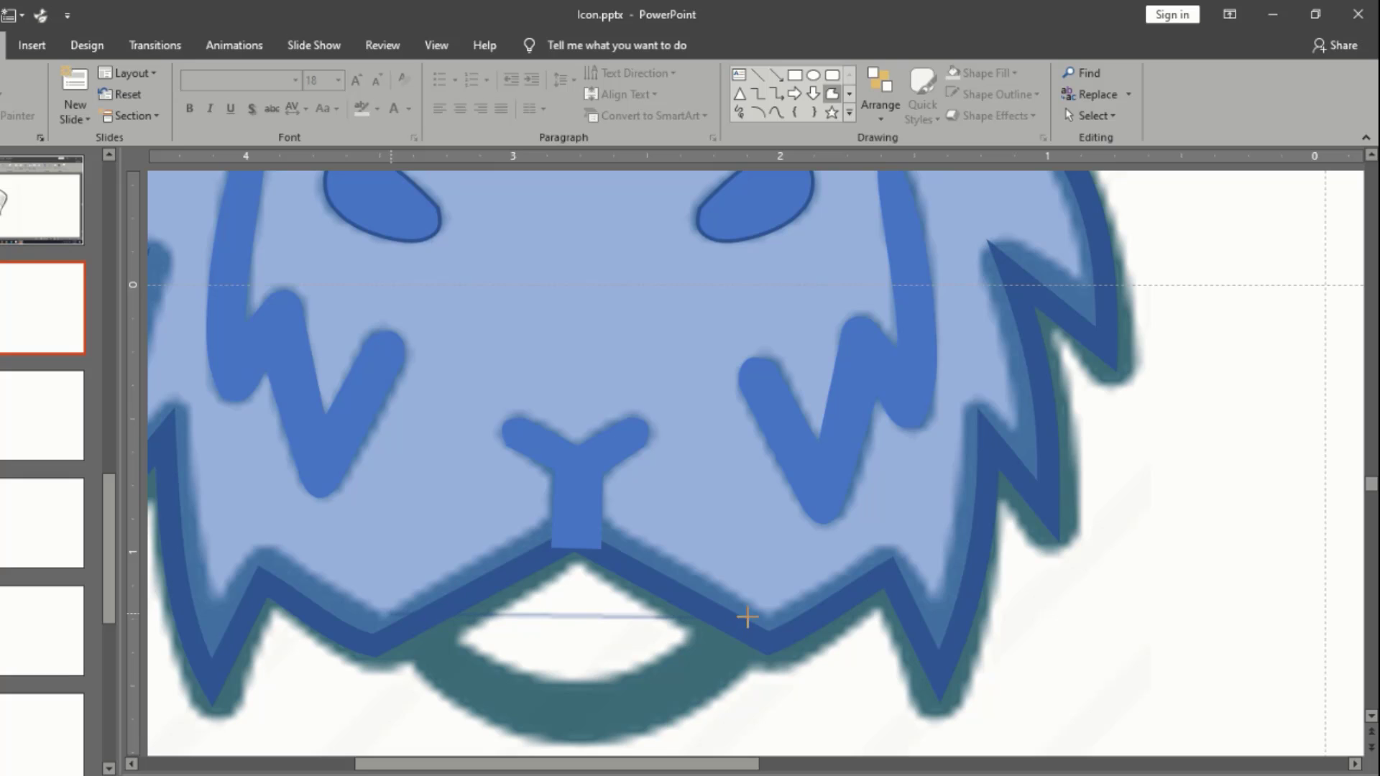
{"action": "double_click", "coordinate": [750, 609]}
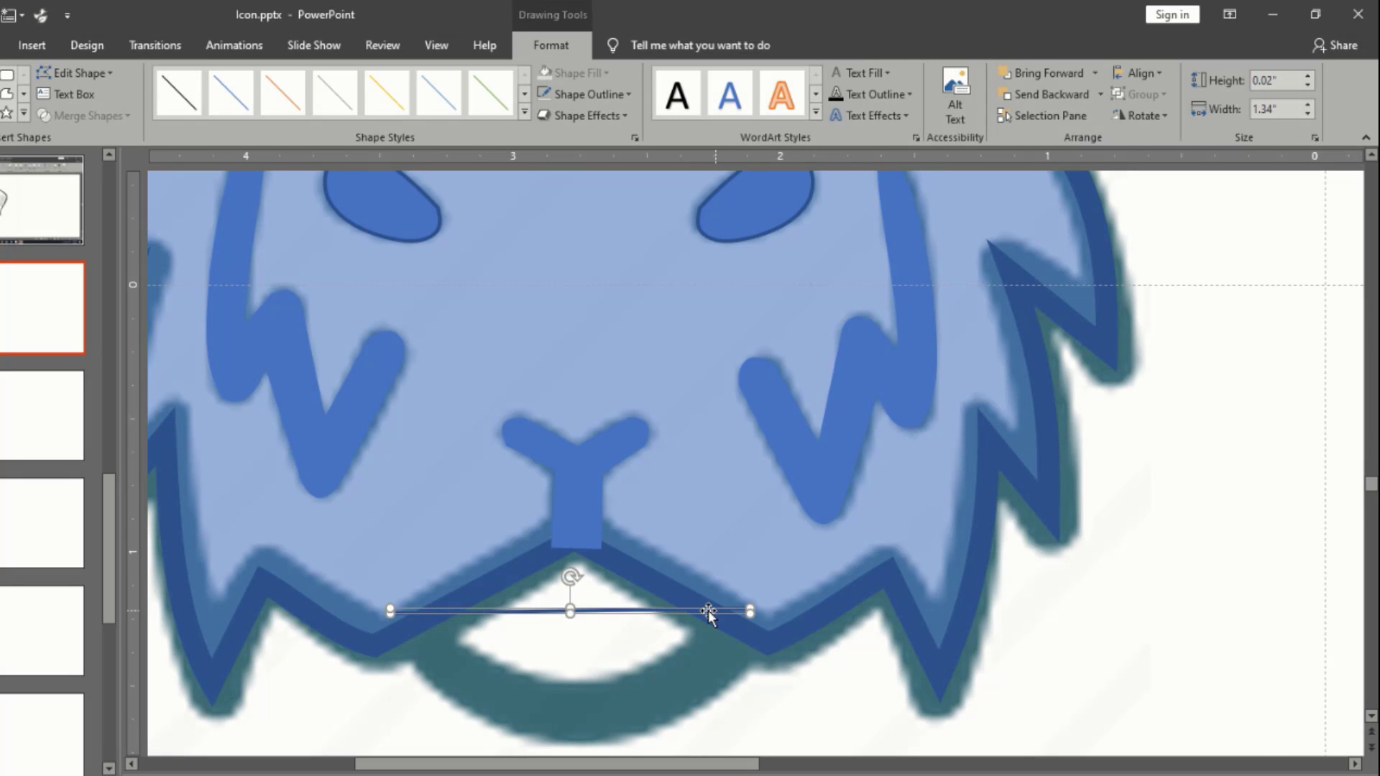
Edit the mouth line's points to bend it into a symmetrical downward arc along the middle of the chin band
{"action": "right_click", "coordinate": [696, 612]}
{"action": "left_click", "coordinate": [749, 368]}
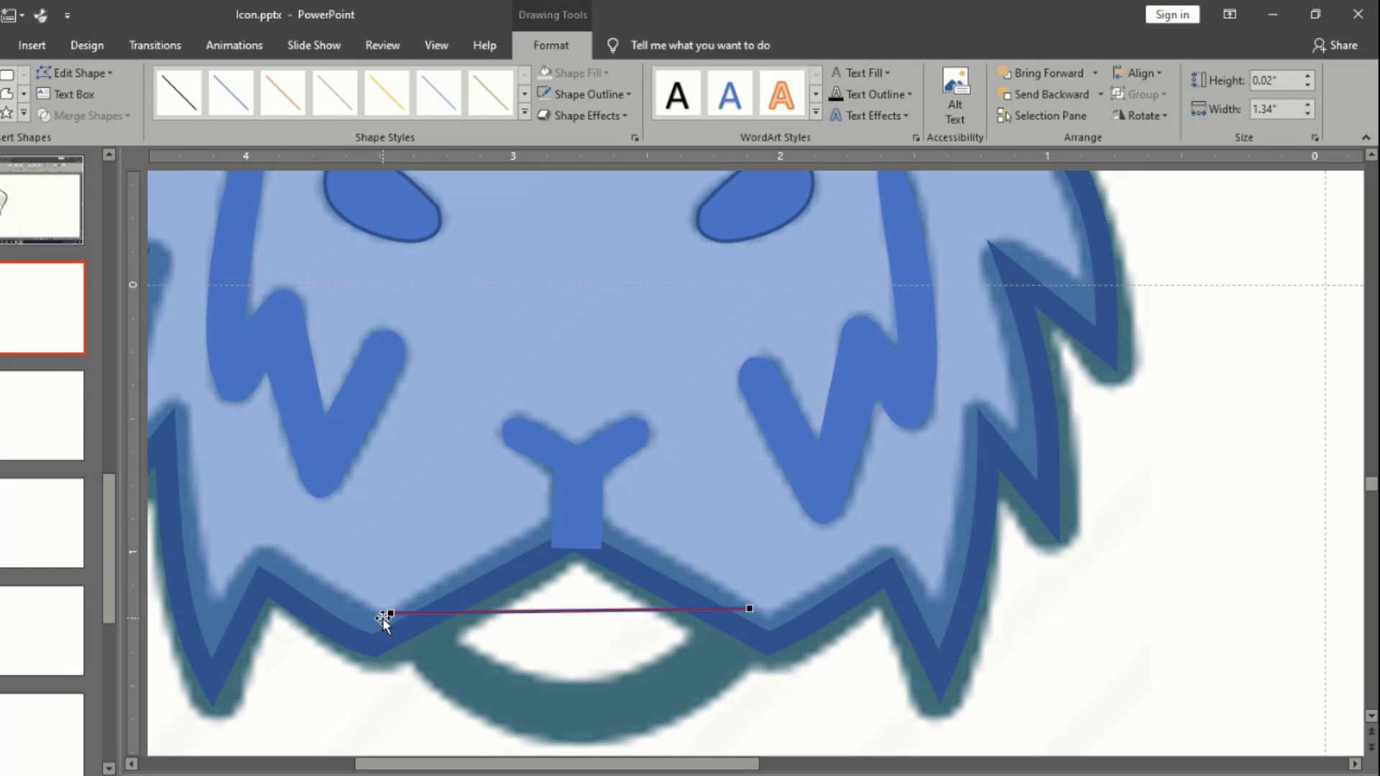
{"action": "left_click_drag", "start_coordinate": [507, 611], "coordinate": [525, 664]}
{"action": "left_click", "coordinate": [747, 610]}
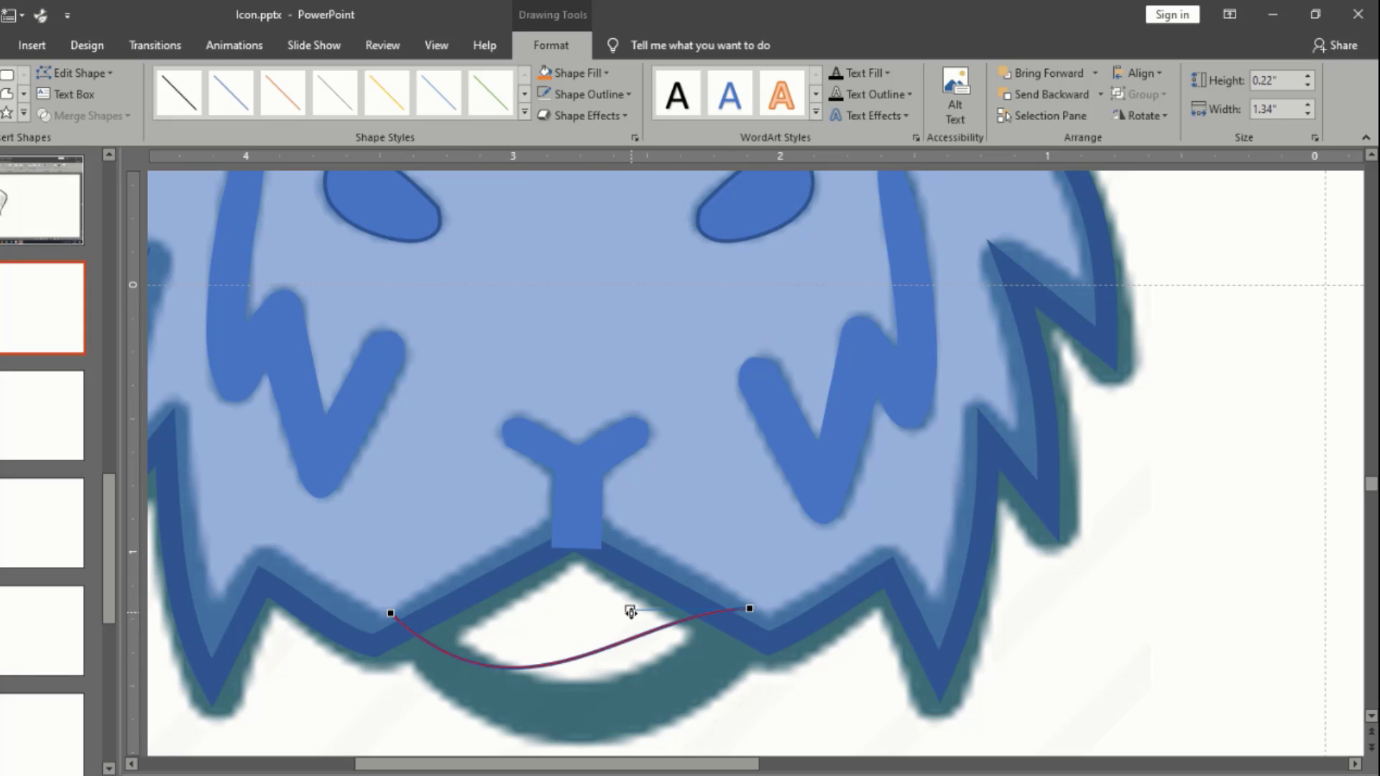
{"action": "left_click_drag", "start_coordinate": [630, 610], "coordinate": [672, 730]}
{"action": "left_click", "coordinate": [390, 614]}
{"action": "left_click_drag", "start_coordinate": [516, 737], "coordinate": [514, 677]}
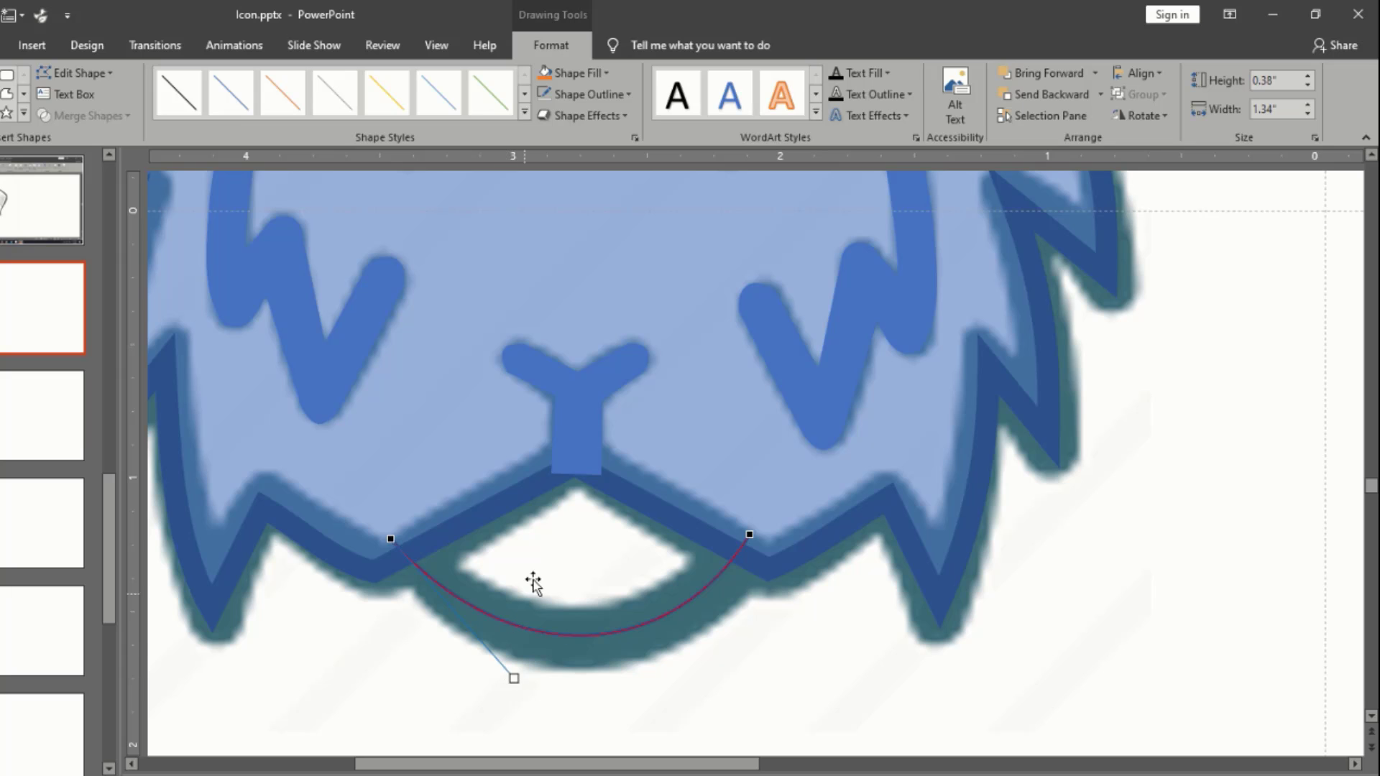
Set the mouth line's outline weight to 6 pt
{"action": "left_click", "coordinate": [624, 94]}
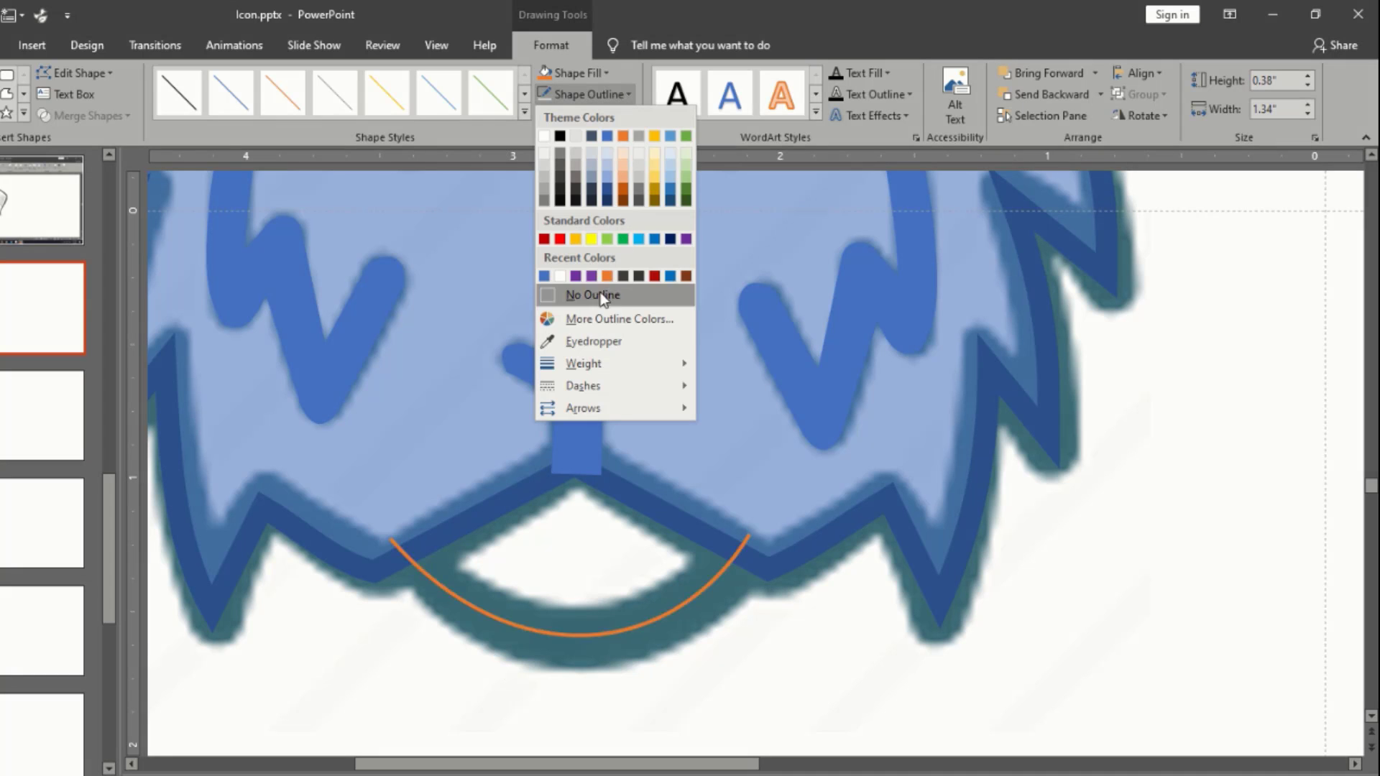
{"action": "mouse_move", "coordinate": [653, 364]}
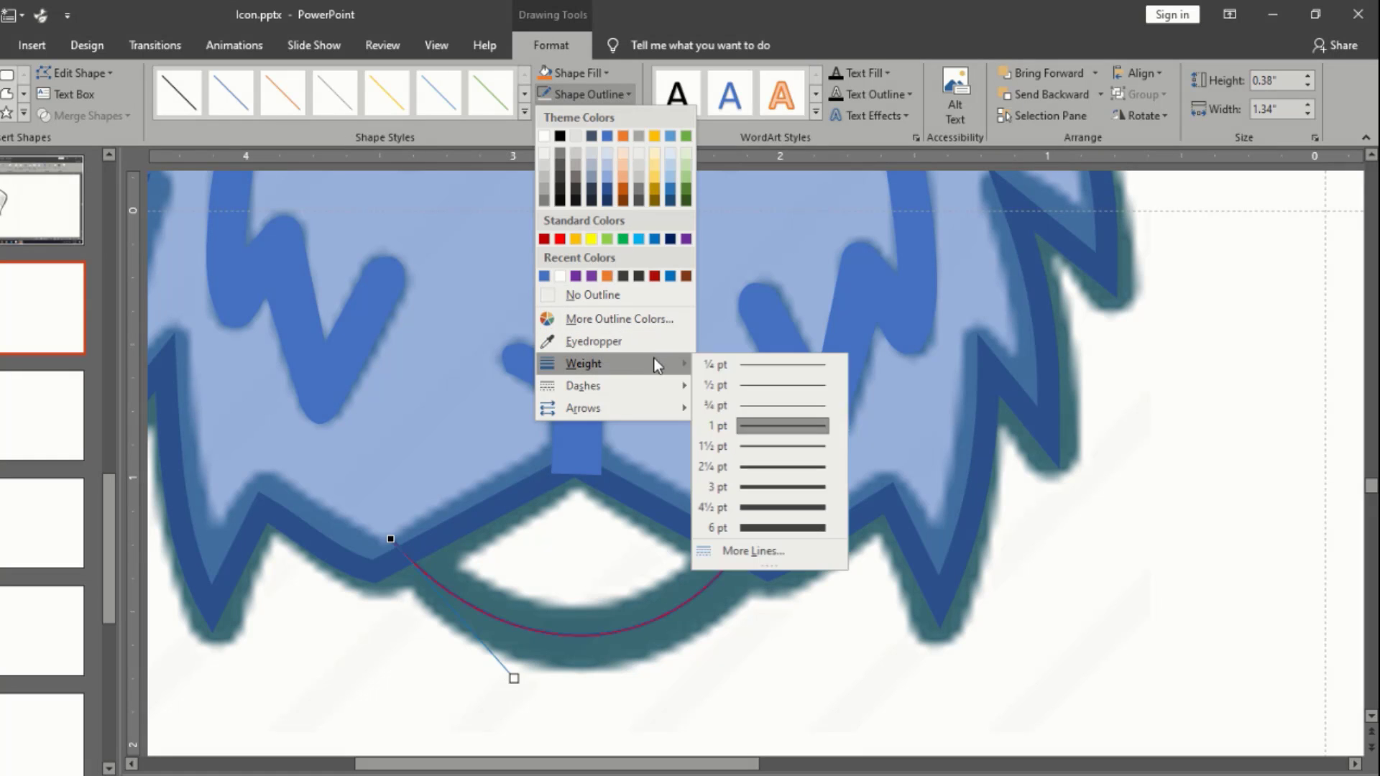
{"action": "left_click", "coordinate": [766, 525]}
{"action": "left_click", "coordinate": [797, 629]}
Move the tiger reference picture off the traced shapes to the empty right half of the slide
{"action": "scroll", "coordinate": [798, 629], "scroll_direction": "down", "scroll_amount": 5}
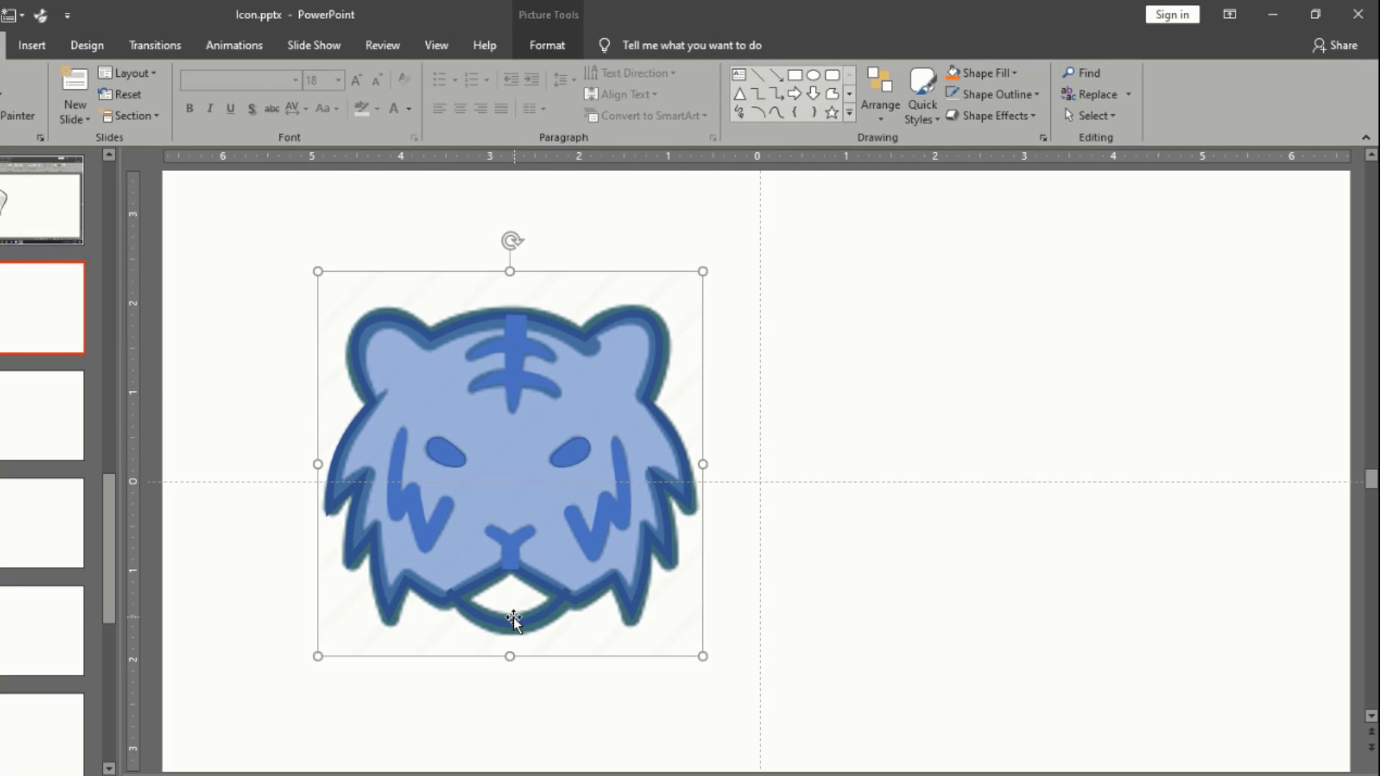
{"action": "left_click_drag", "start_coordinate": [529, 637], "coordinate": [1143, 596]}
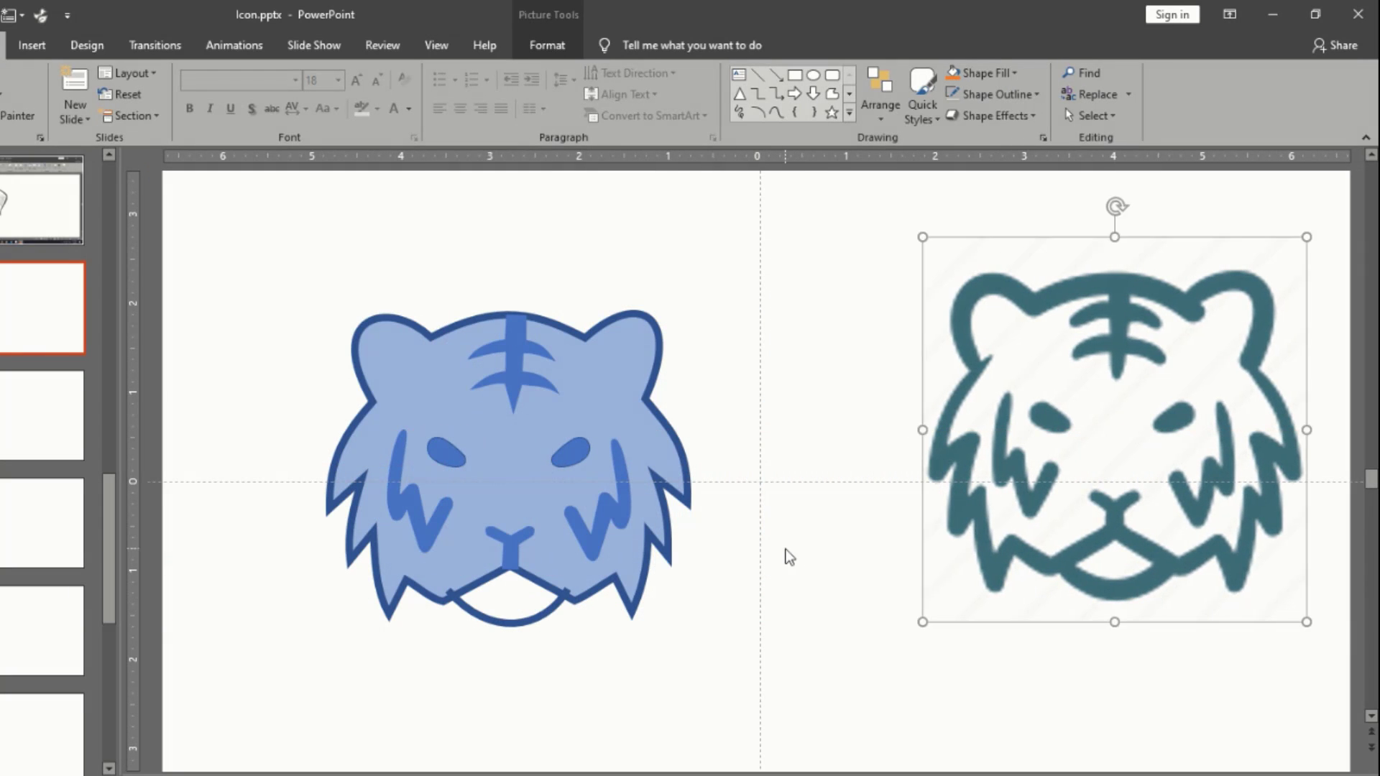
{"action": "left_click", "coordinate": [317, 327]}
Set the fill transparency of the traced head shape to 0%
{"action": "left_click", "coordinate": [379, 340]}
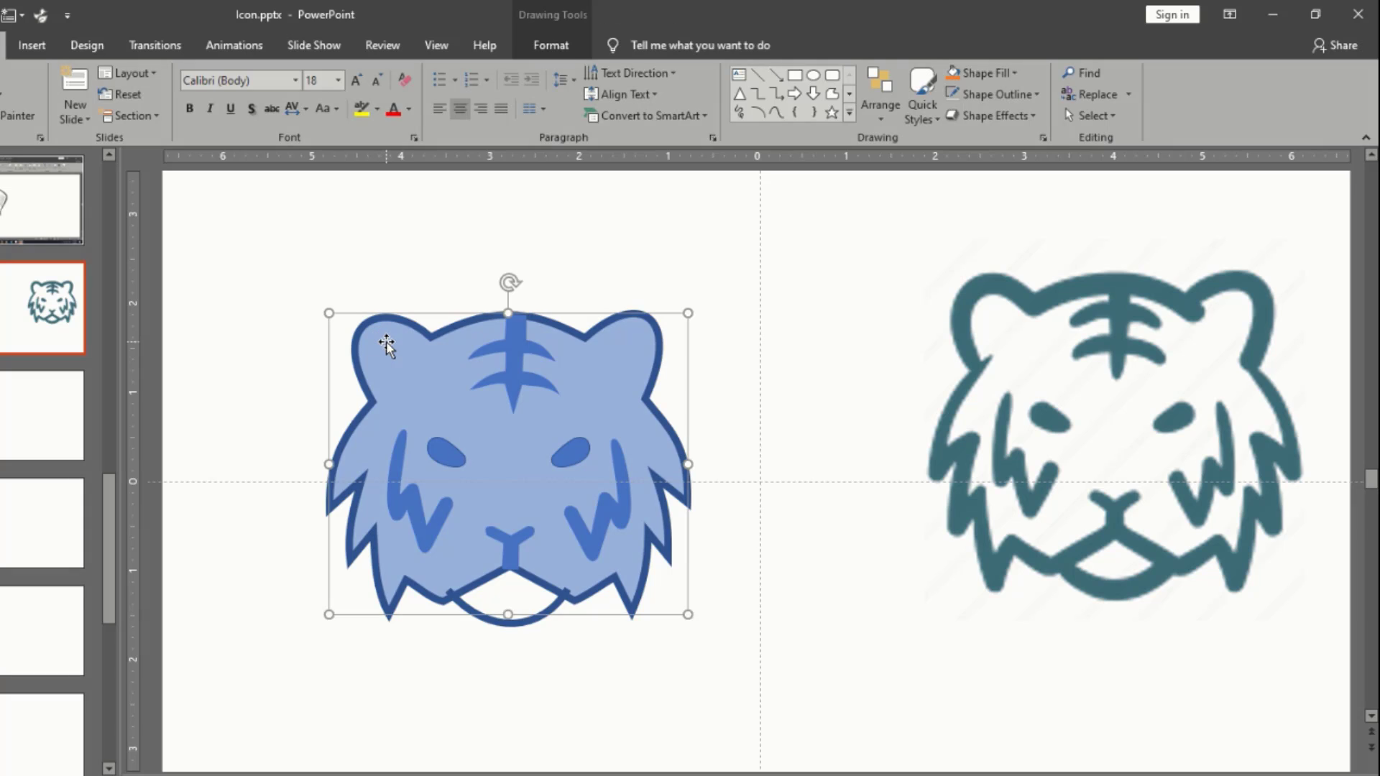
{"action": "right_click", "coordinate": [386, 343]}
{"action": "left_click", "coordinate": [468, 679]}
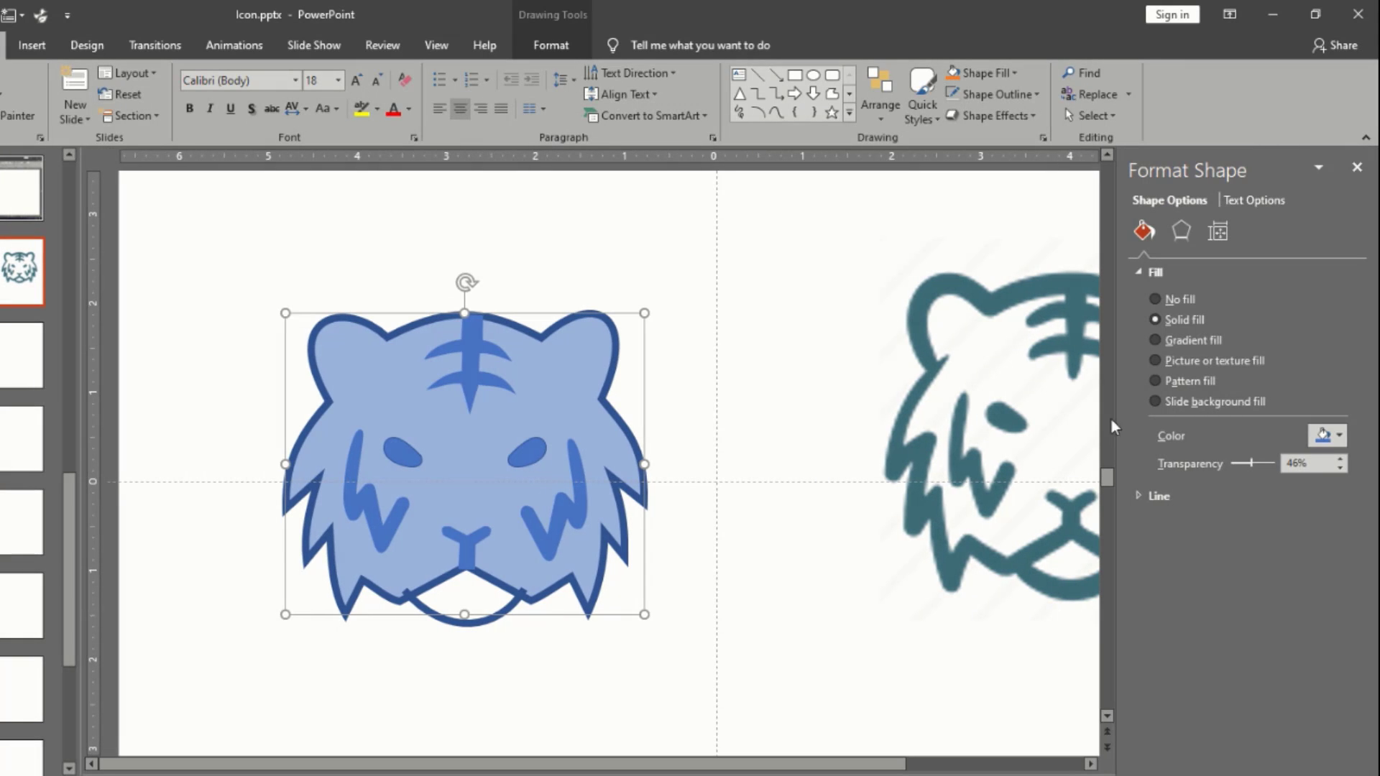
{"action": "left_click_drag", "start_coordinate": [1249, 471], "coordinate": [1233, 469]}
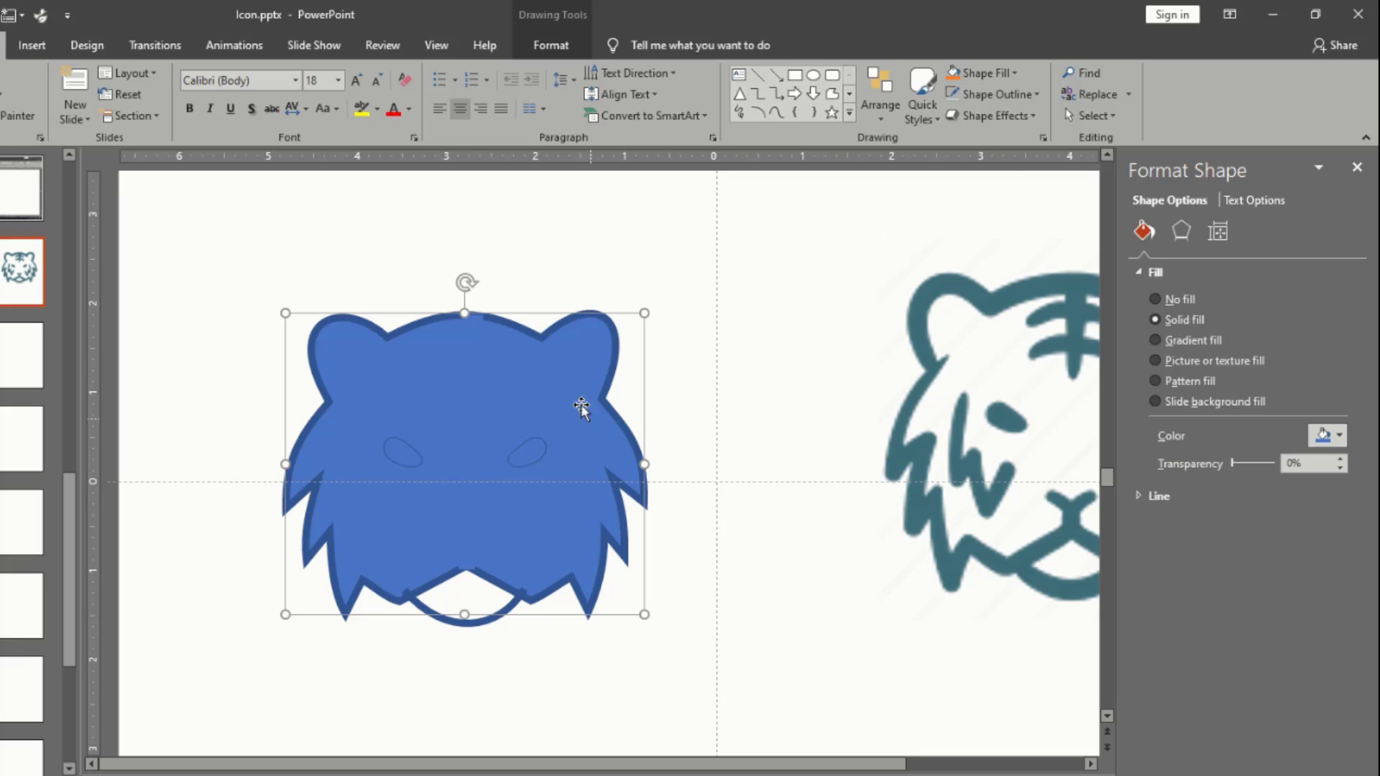
Fill the head shape with standard red to check the stripes, eyes and nose against it
{"action": "left_click", "coordinate": [561, 286]}
{"action": "scroll", "coordinate": [493, 403], "scroll_direction": "up", "scroll_amount": 2}
{"action": "left_click", "coordinate": [502, 366]}
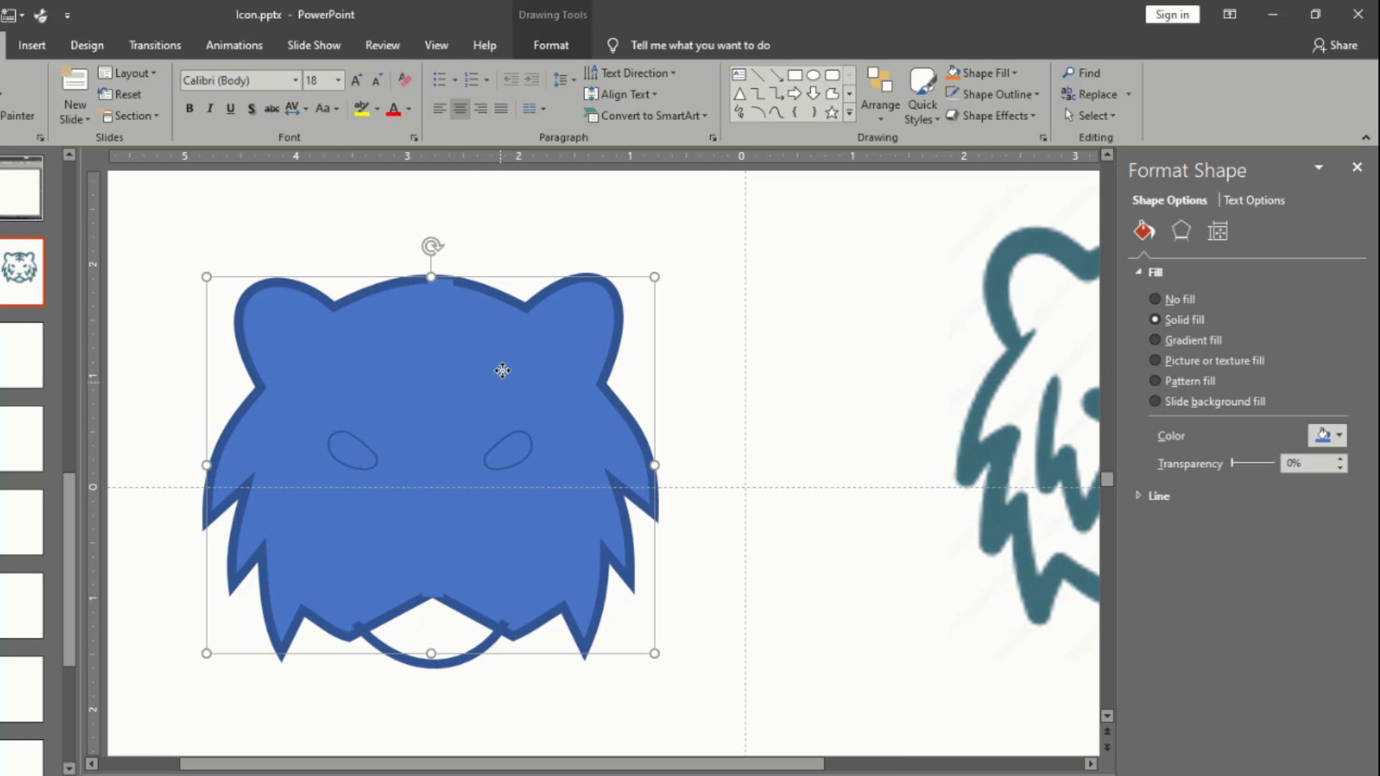
{"action": "left_click", "coordinate": [551, 45]}
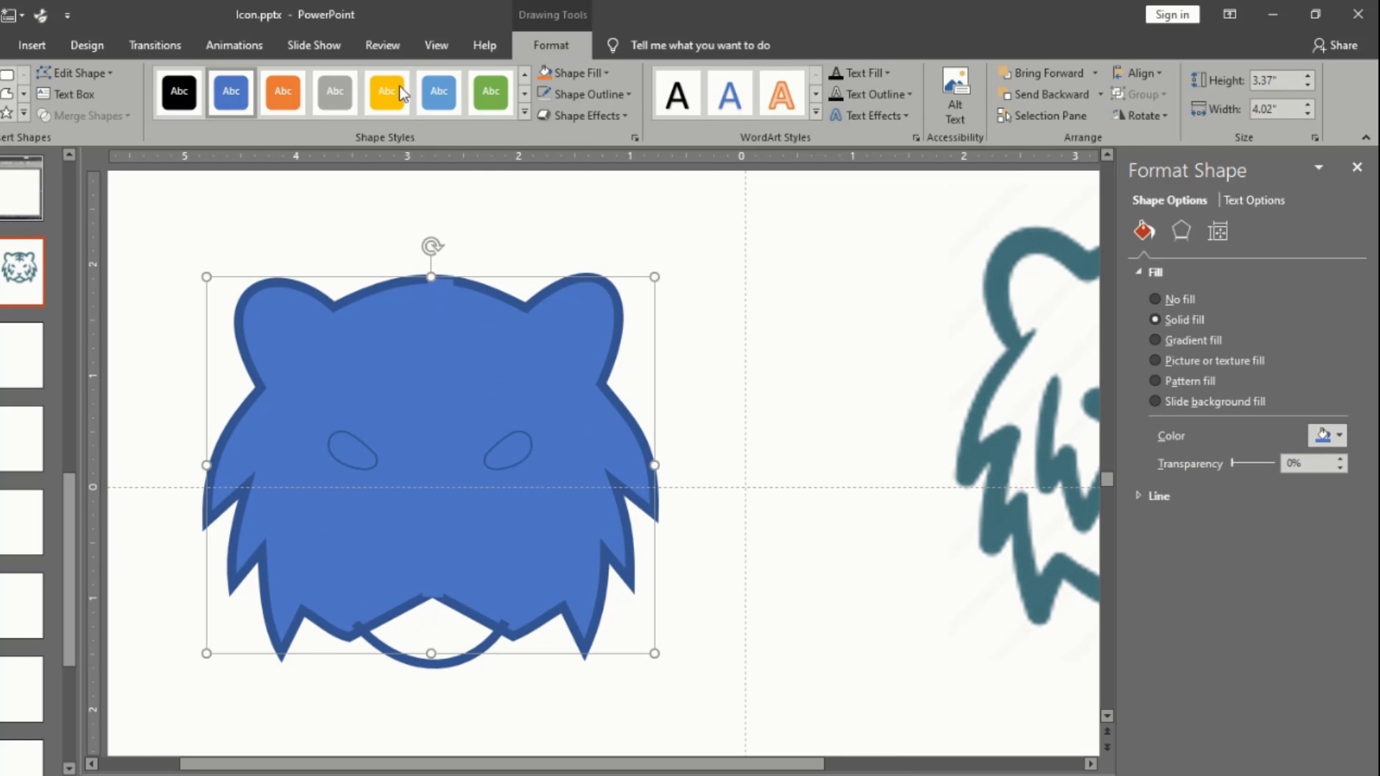
{"action": "left_click", "coordinate": [610, 73]}
{"action": "left_click", "coordinate": [562, 219]}
{"action": "left_click", "coordinate": [562, 218]}
{"action": "double_click", "coordinate": [434, 302]}
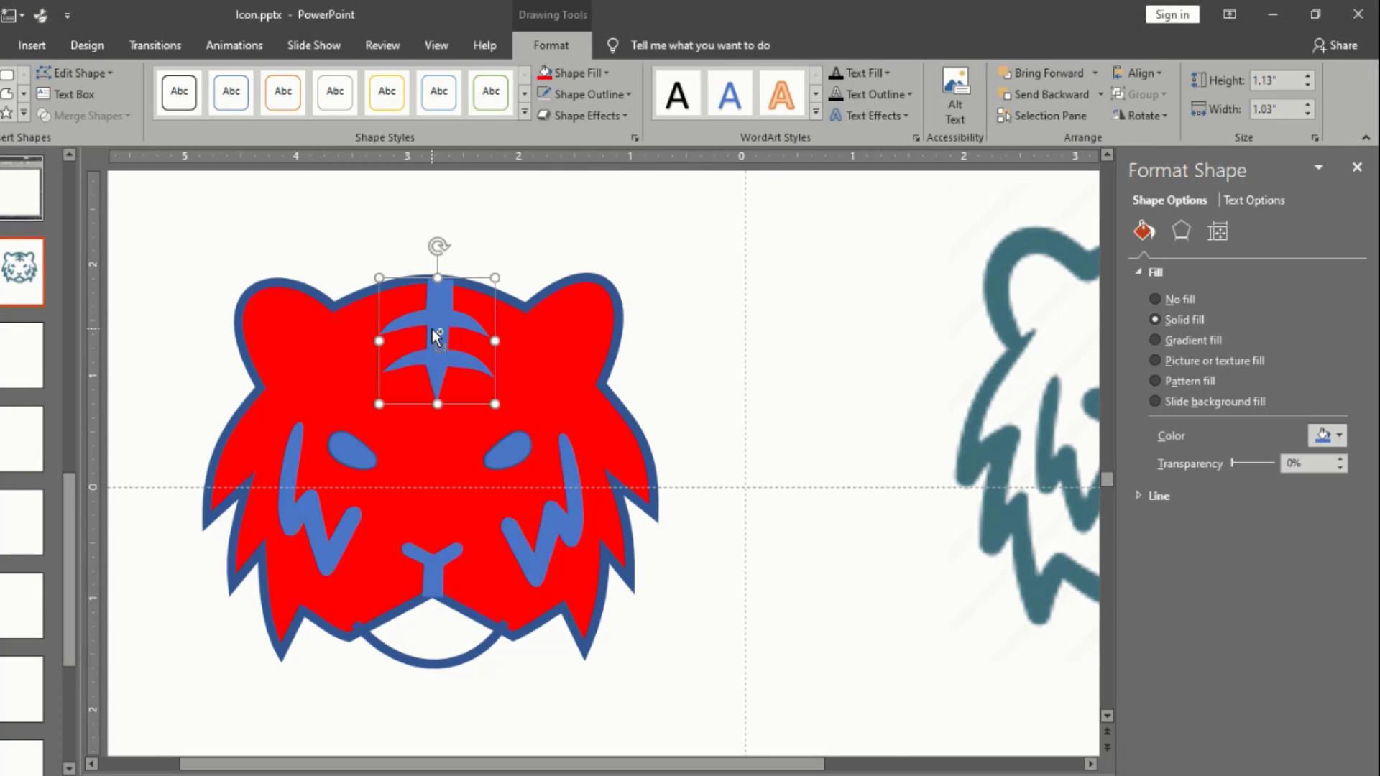
{"action": "scroll", "coordinate": [434, 334], "scroll_direction": "down", "scroll_amount": 1, "text": "ctrl"}
Fill the head shape with solid white
{"action": "left_click", "coordinate": [357, 391]}
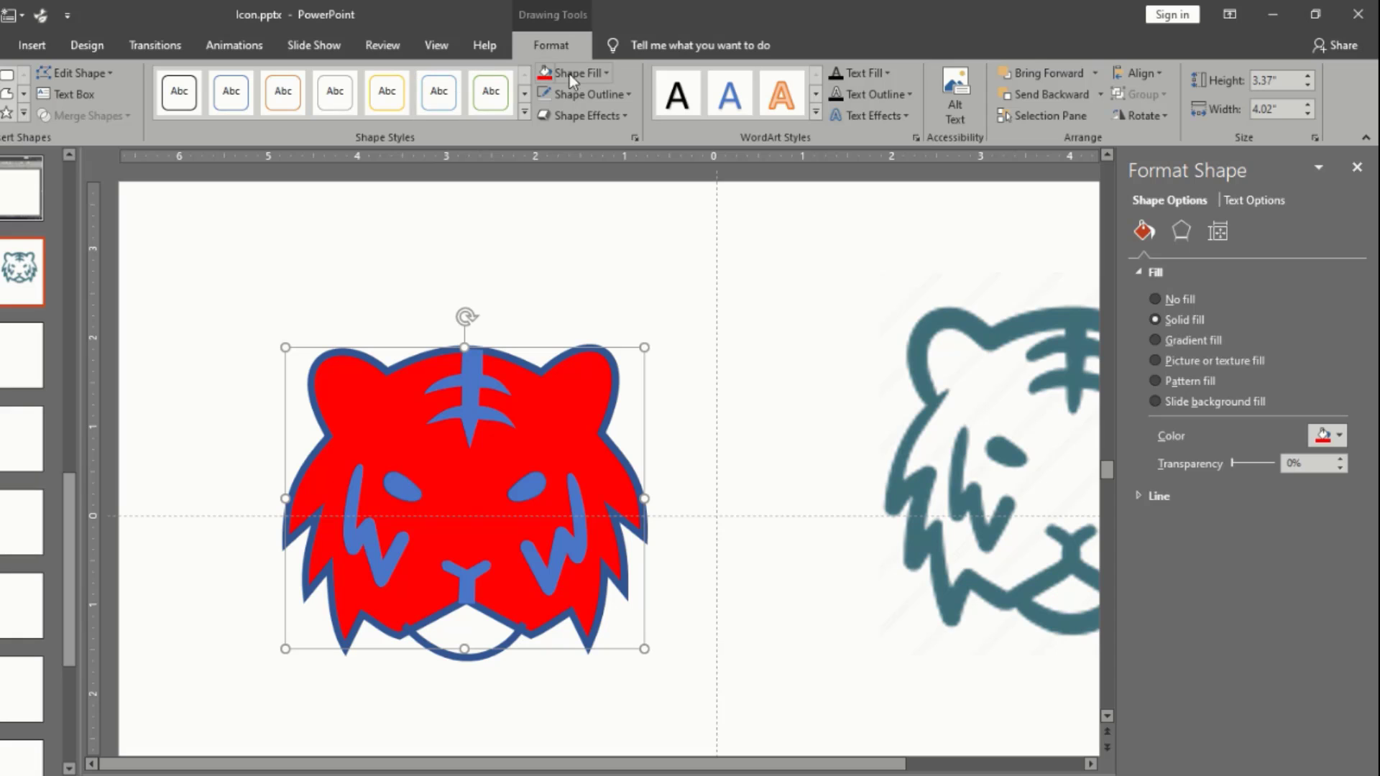
{"action": "left_click", "coordinate": [611, 72]}
{"action": "left_click", "coordinate": [569, 274]}
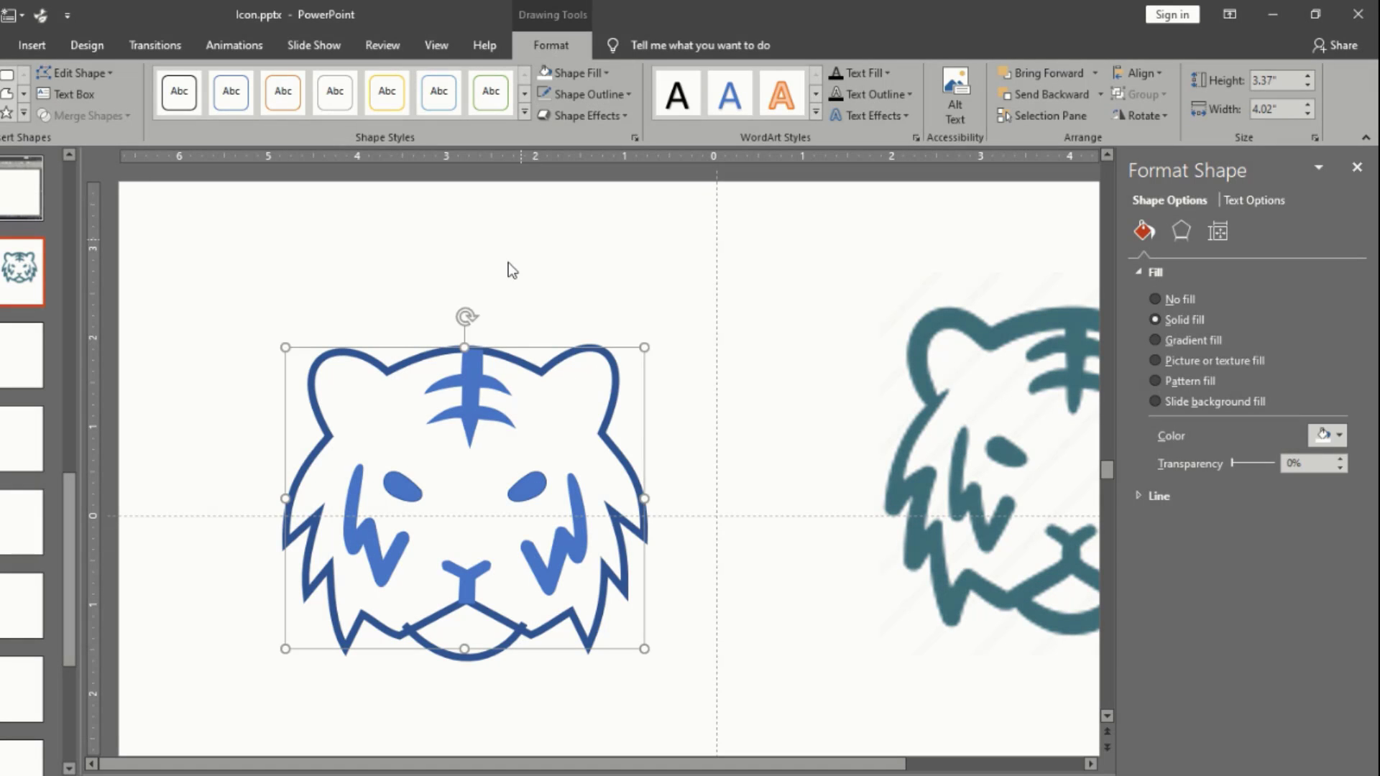
Fill the forehead stripes with the dark blue of the head outline, sampled with the Eyedropper
{"action": "left_click", "coordinate": [480, 367]}
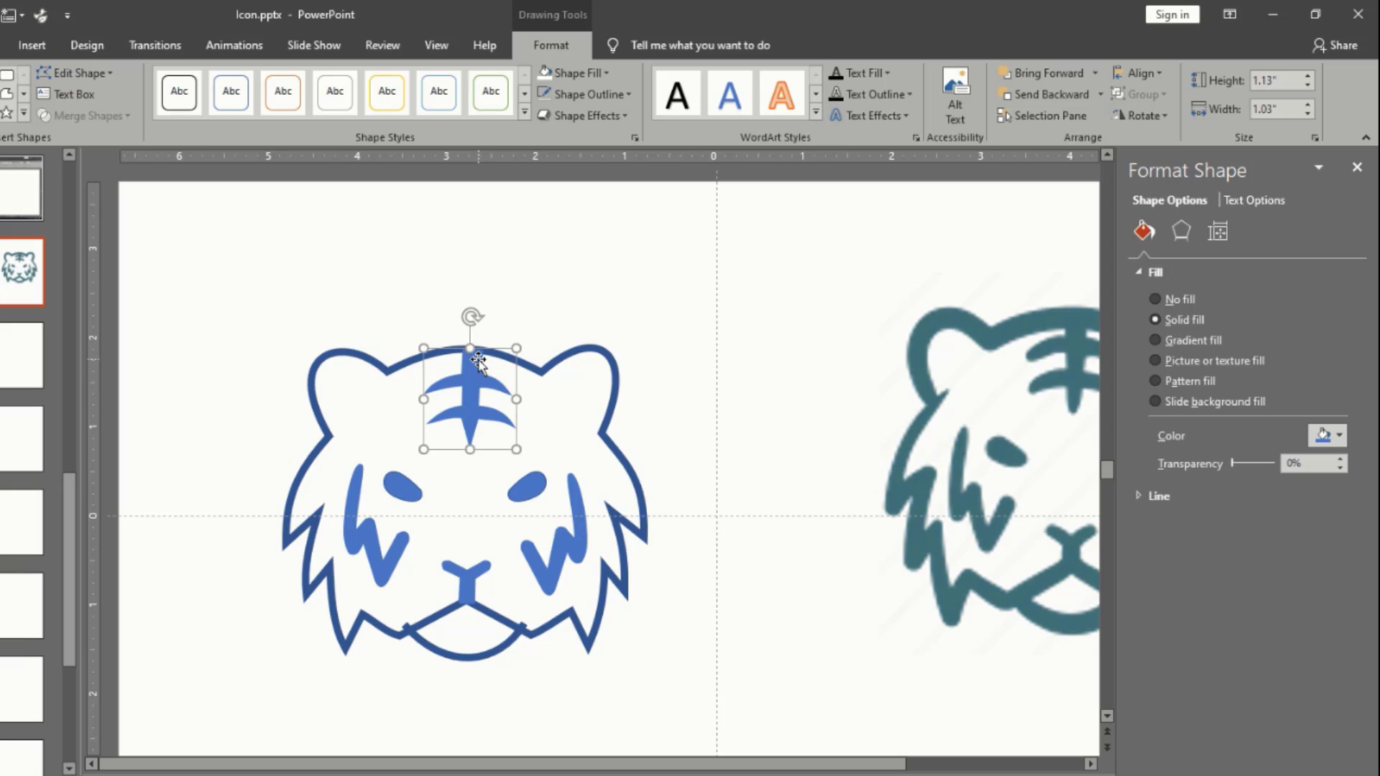
{"action": "left_click", "coordinate": [606, 71]}
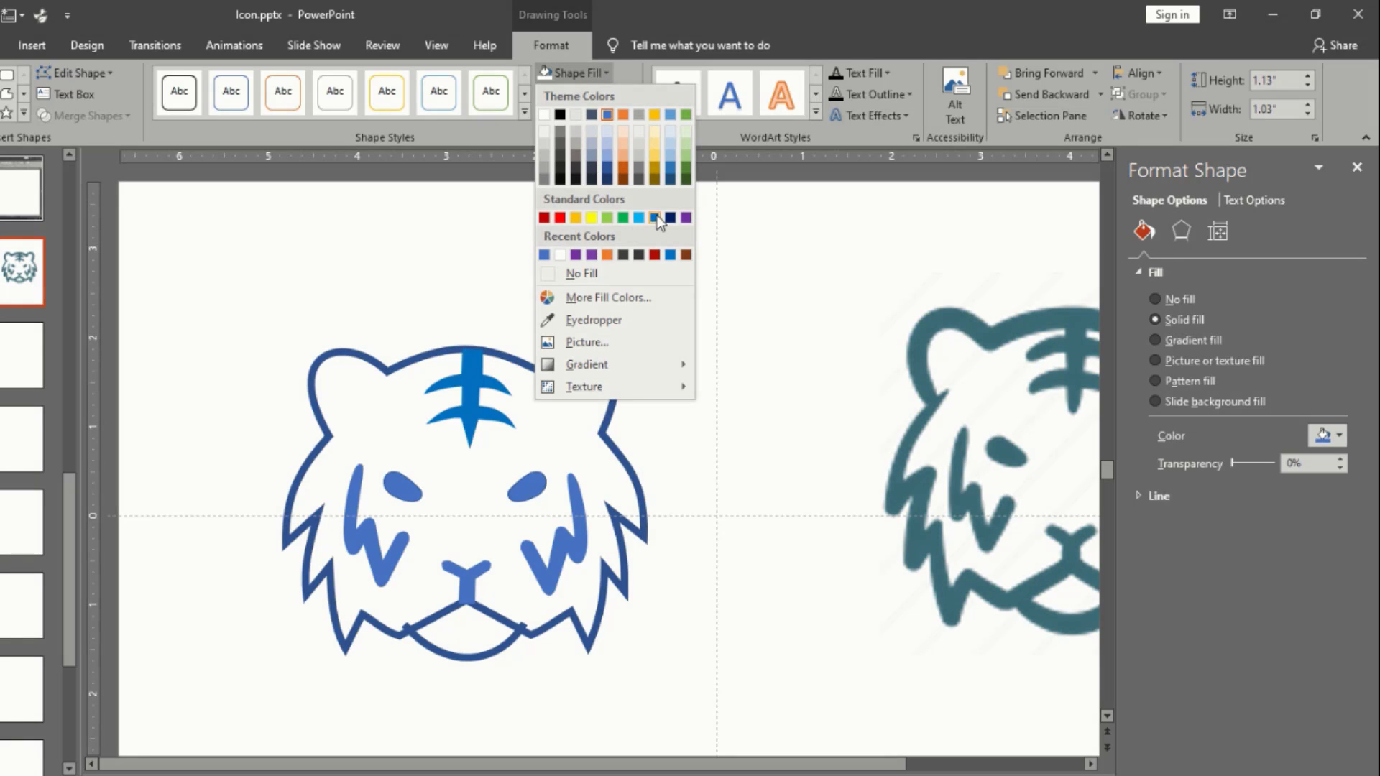
{"action": "left_click", "coordinate": [591, 320]}
{"action": "left_click", "coordinate": [398, 361]}
{"action": "left_click", "coordinate": [549, 325]}
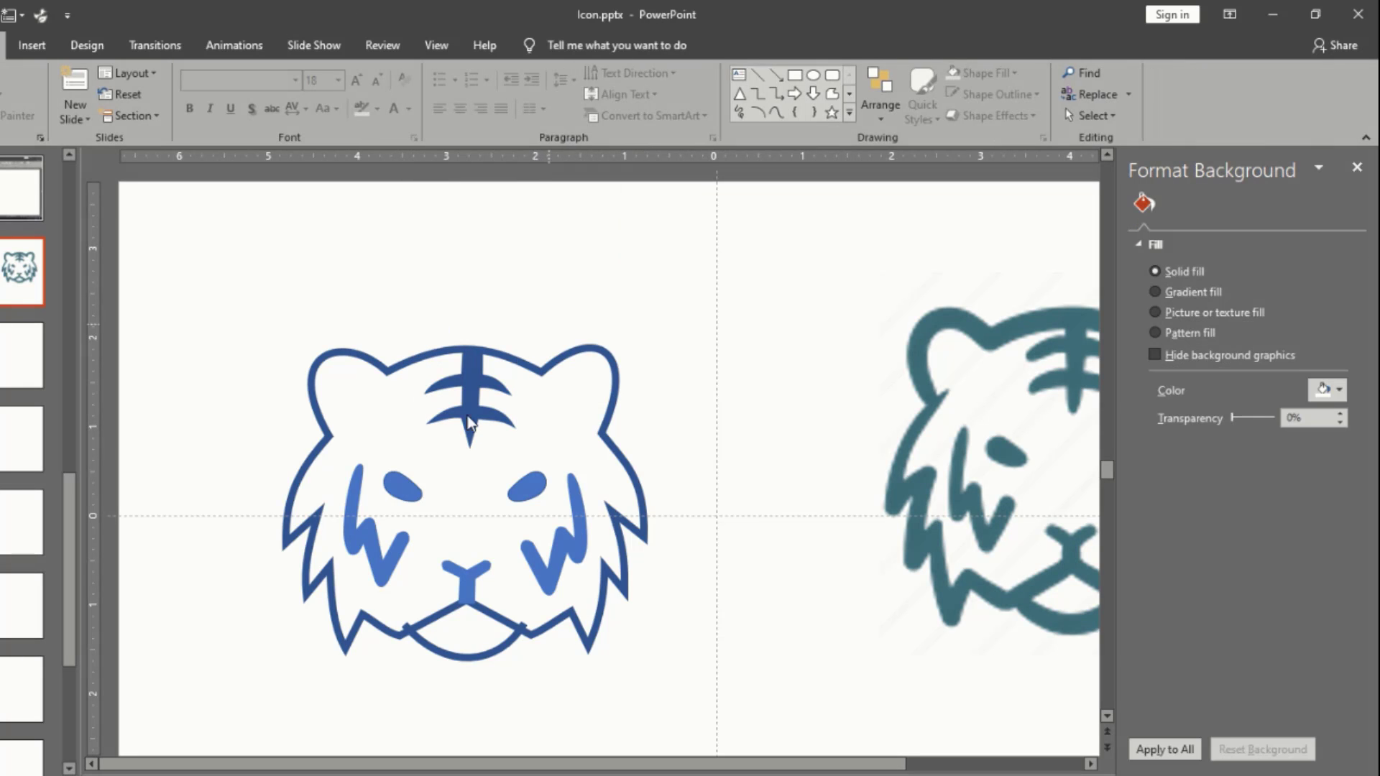
Apply the same dark blue fill to both eyes, both cheek stripes and the nose
{"action": "left_click", "coordinate": [516, 495]}
{"action": "key", "text": "F4"}
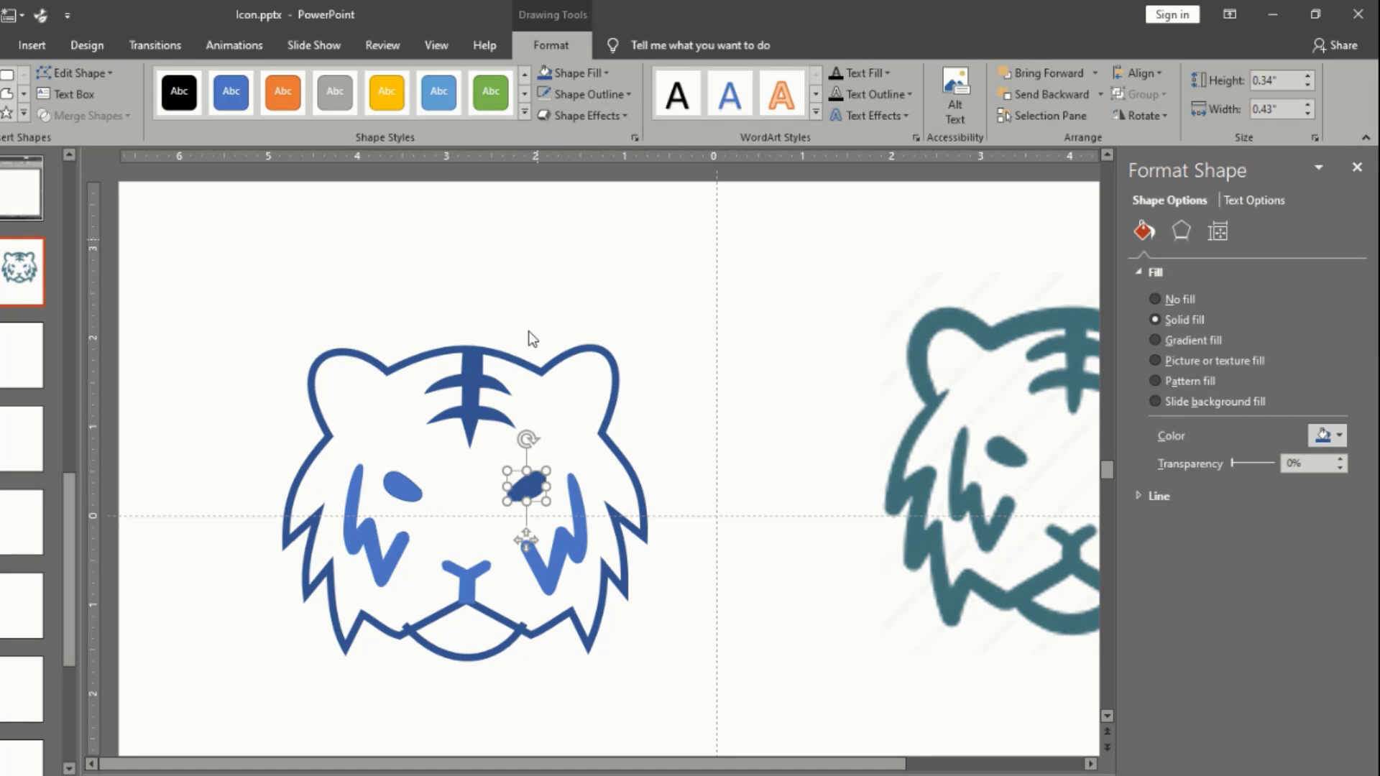
{"action": "left_click", "coordinate": [547, 575]}
{"action": "left_click", "coordinate": [546, 74]}
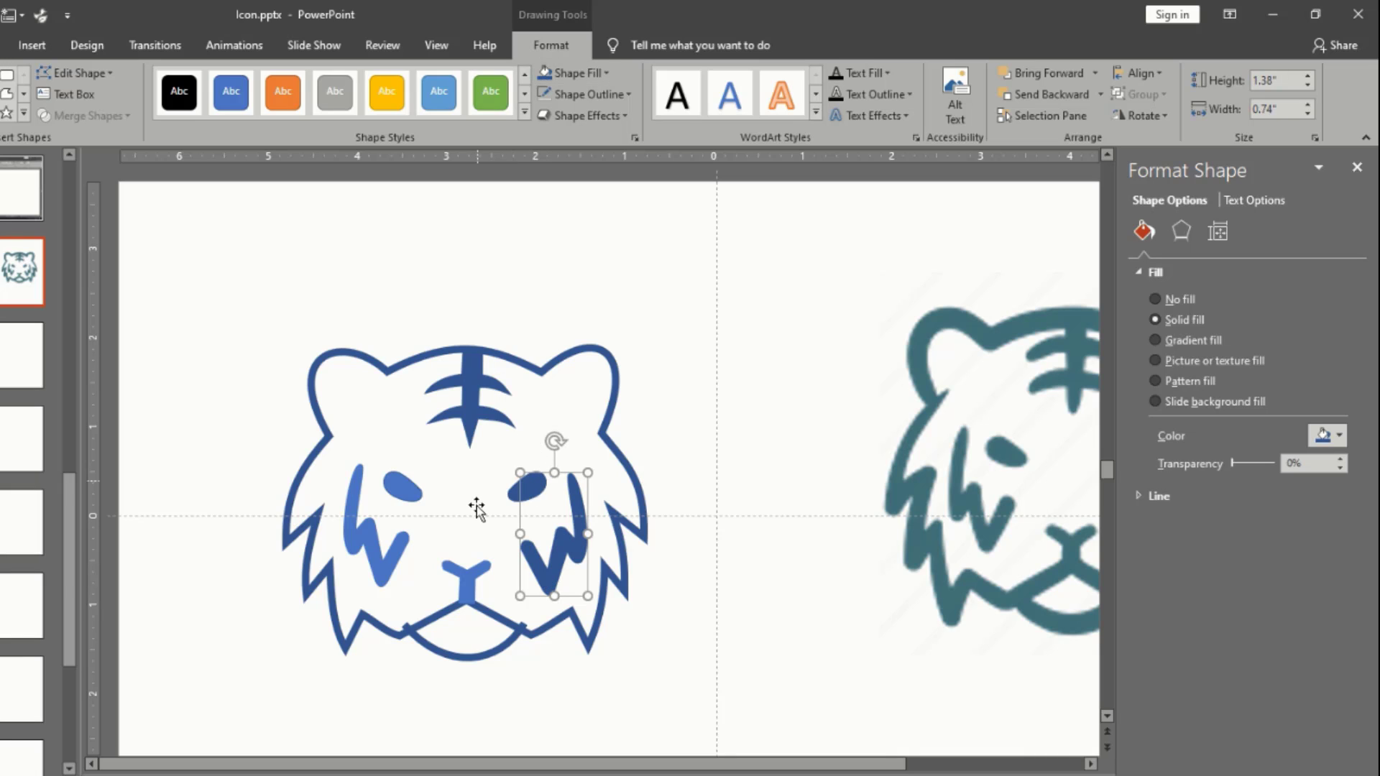
{"action": "left_click", "coordinate": [474, 575]}
{"action": "left_click", "coordinate": [546, 74]}
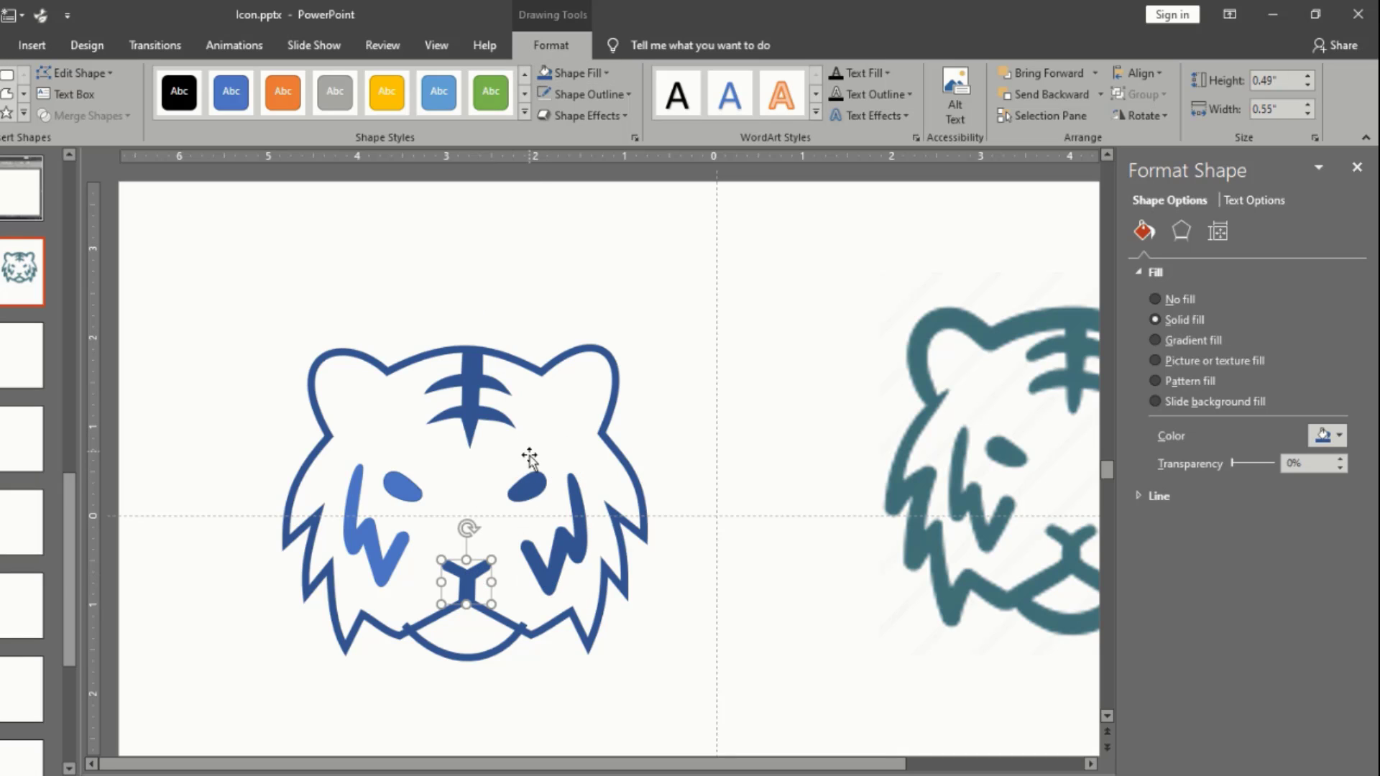
{"action": "left_click", "coordinate": [393, 499]}
{"action": "left_click", "coordinate": [546, 74]}
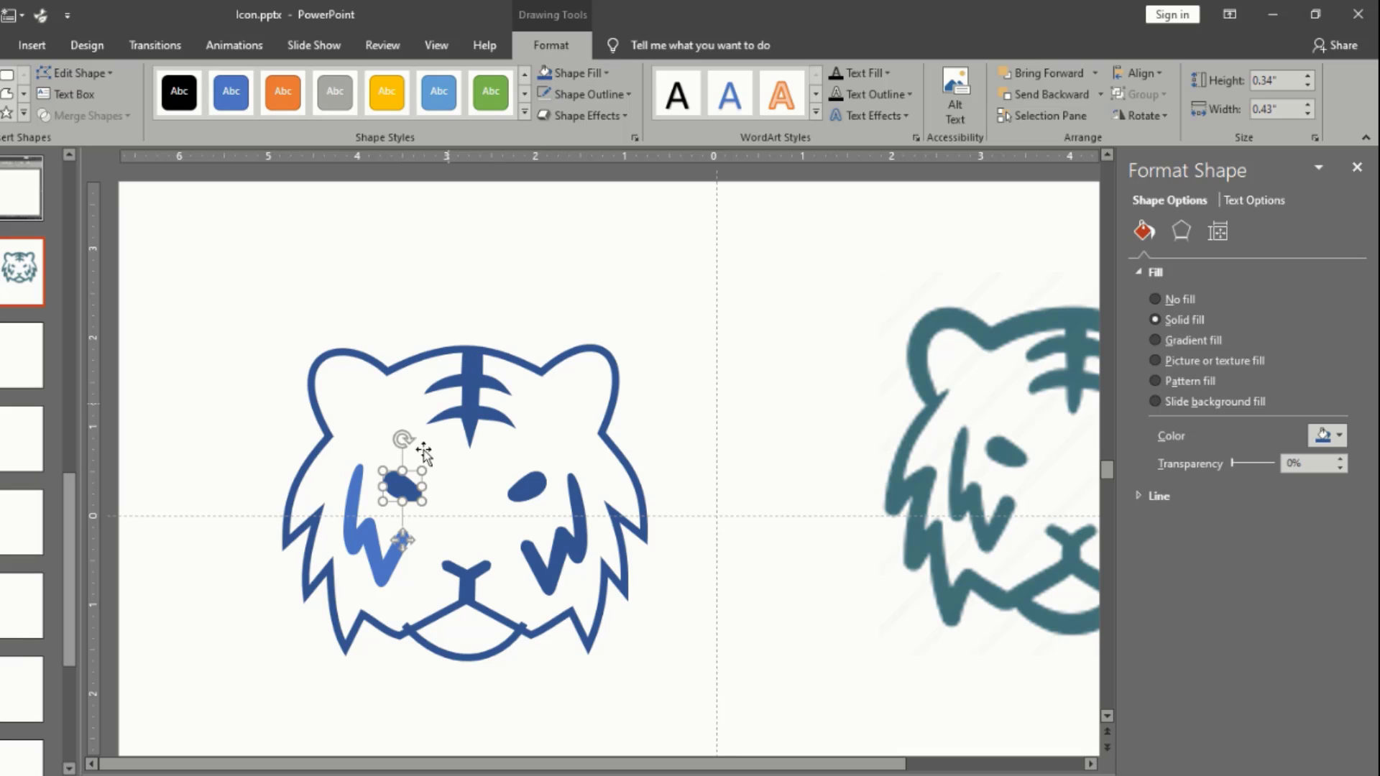
{"action": "left_click", "coordinate": [352, 524]}
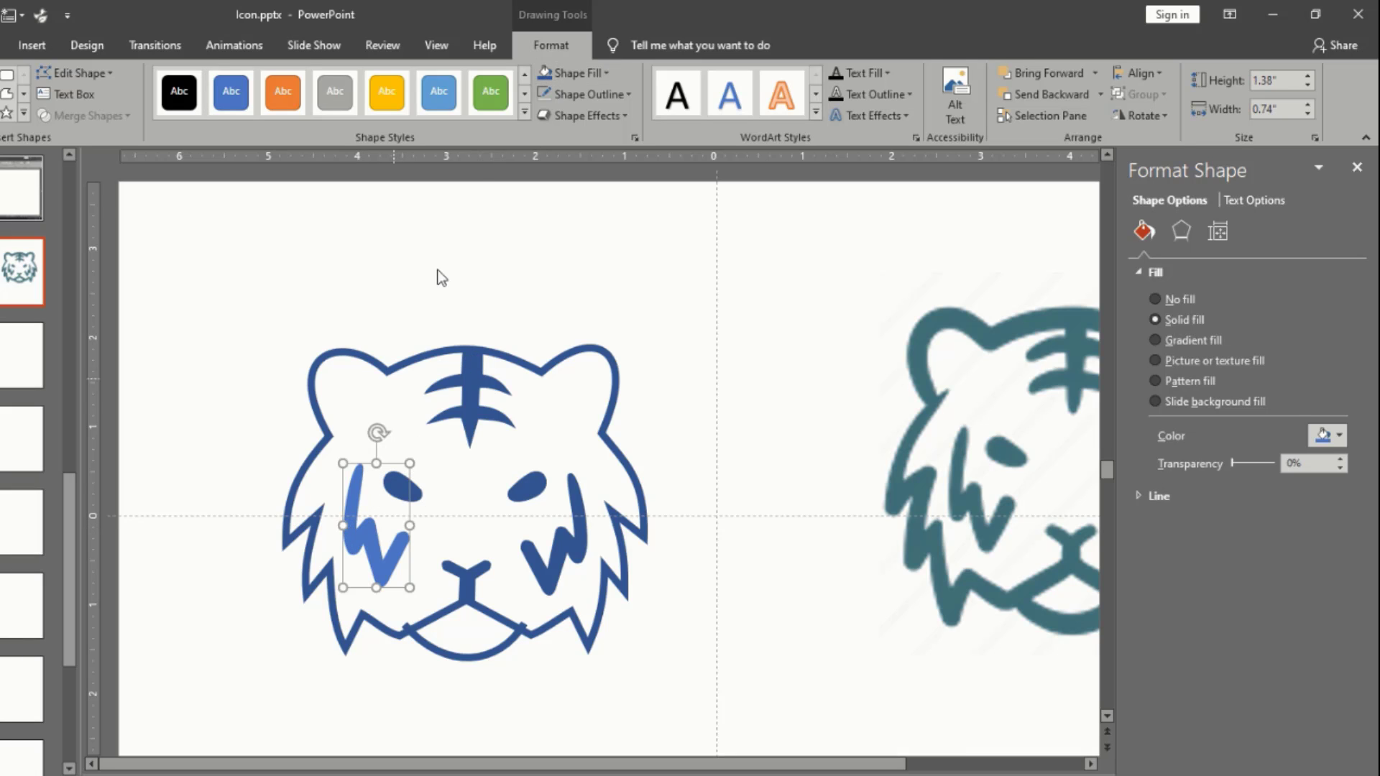
{"action": "left_click", "coordinate": [546, 74]}
Shift the mouth arc slightly downward so its ends meet the lower edges of the muzzle
{"action": "scroll", "coordinate": [466, 543], "scroll_direction": "up", "scroll_amount": 3}
{"action": "left_click", "coordinate": [579, 637]}
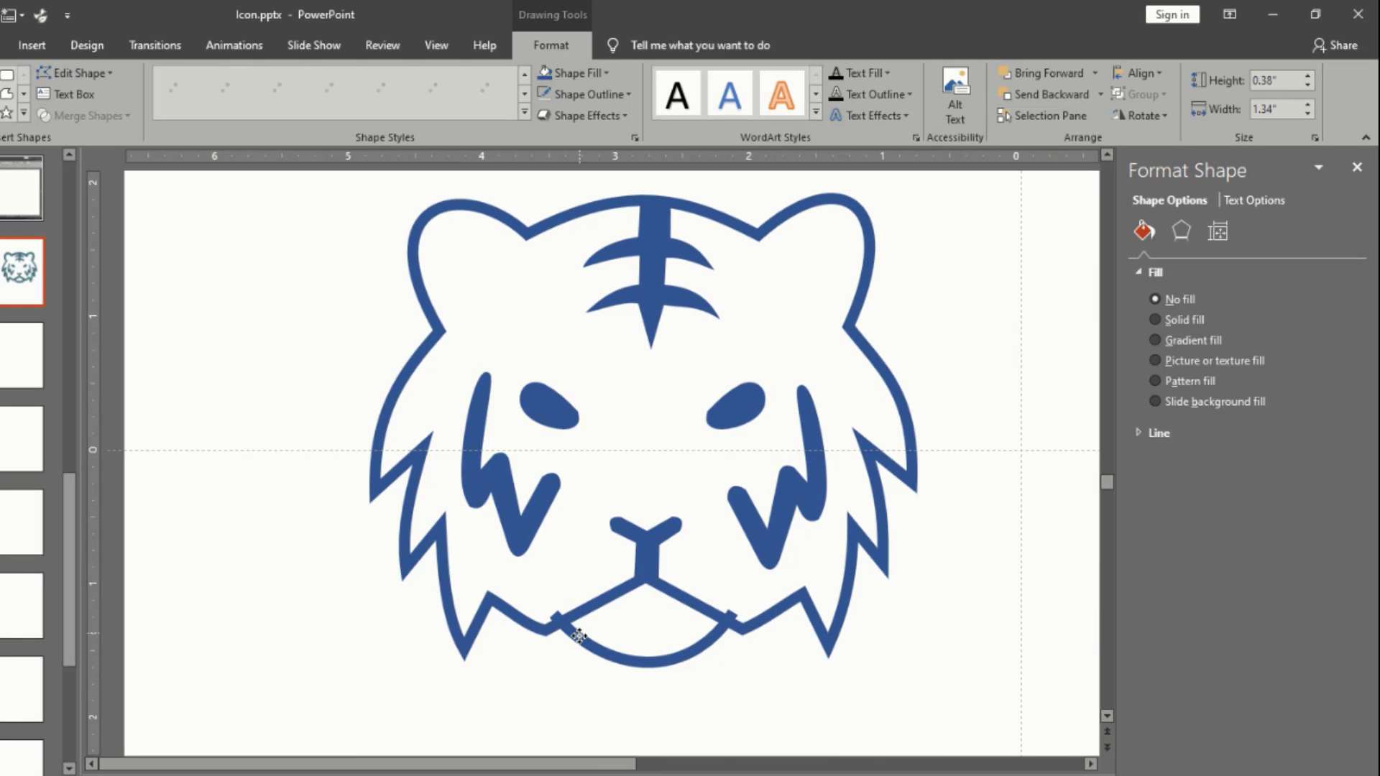
{"action": "left_click_drag", "start_coordinate": [578, 637], "coordinate": [579, 643]}
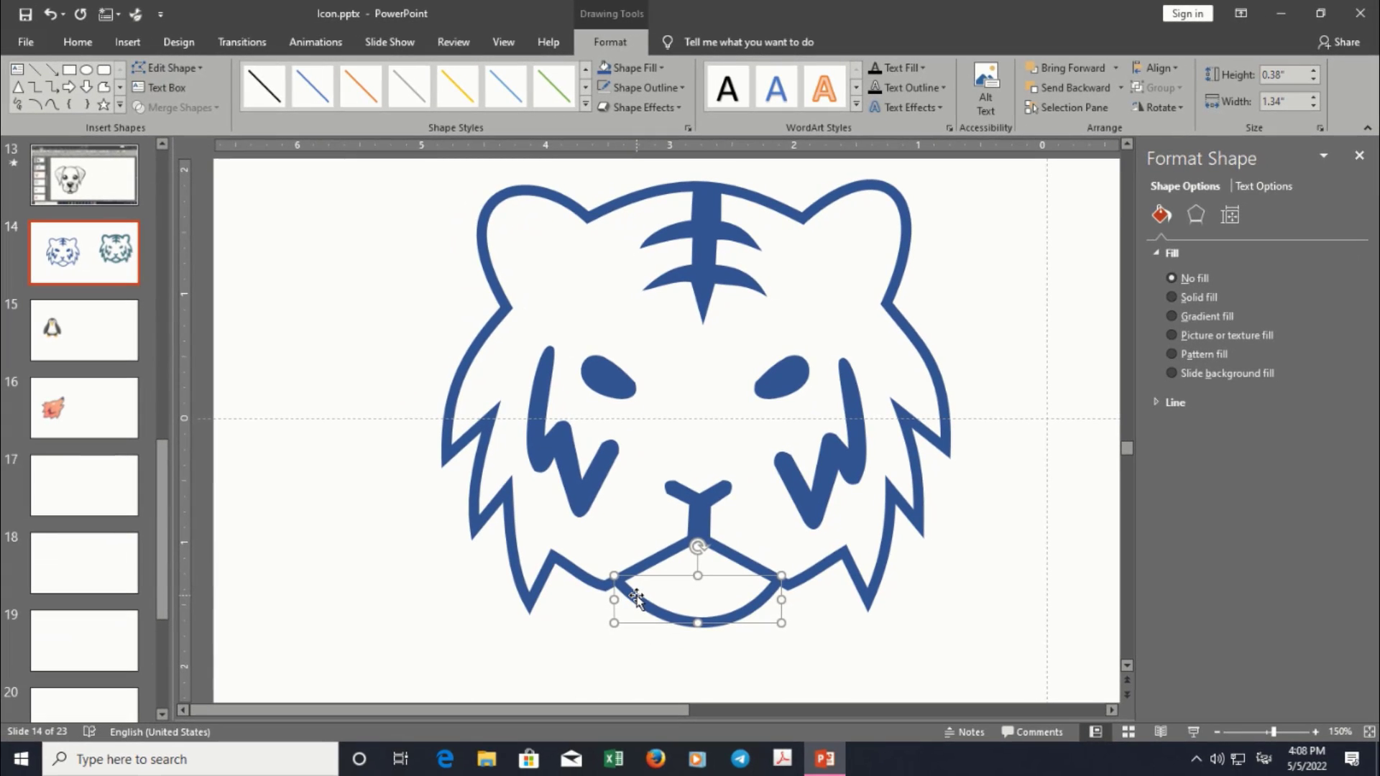
{"action": "left_click", "coordinate": [815, 640]}
Group all the traced tiger shapes and place the group close beside the reference picture
{"action": "scroll", "coordinate": [819, 644], "scroll_direction": "down", "scroll_amount": 5}
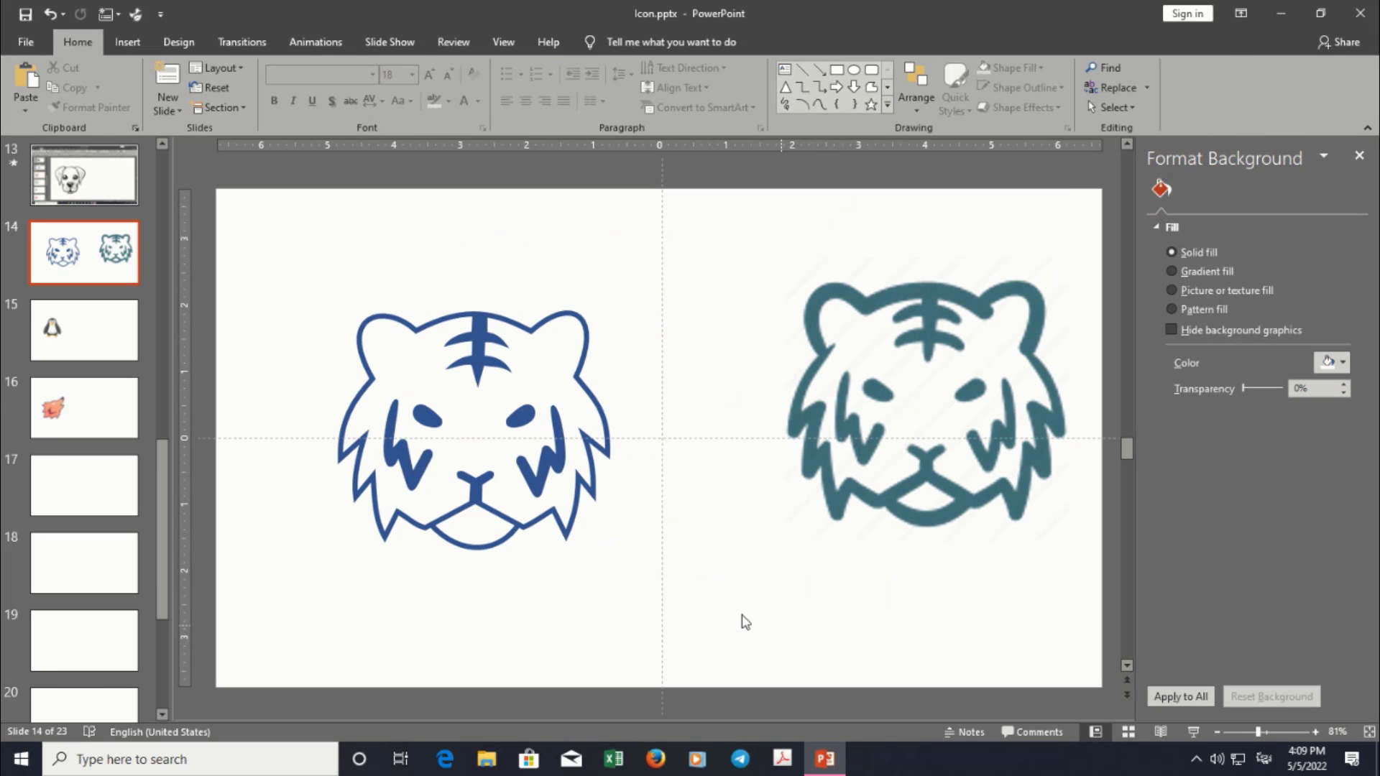
{"action": "mouse_move", "coordinate": [279, 253]}
{"action": "left_mouse_down"}
{"action": "mouse_move", "coordinate": [625, 632]}
{"action": "mouse_move", "coordinate": [695, 667]}
{"action": "left_mouse_up"}
{"action": "key", "text": "ctrl+g"}
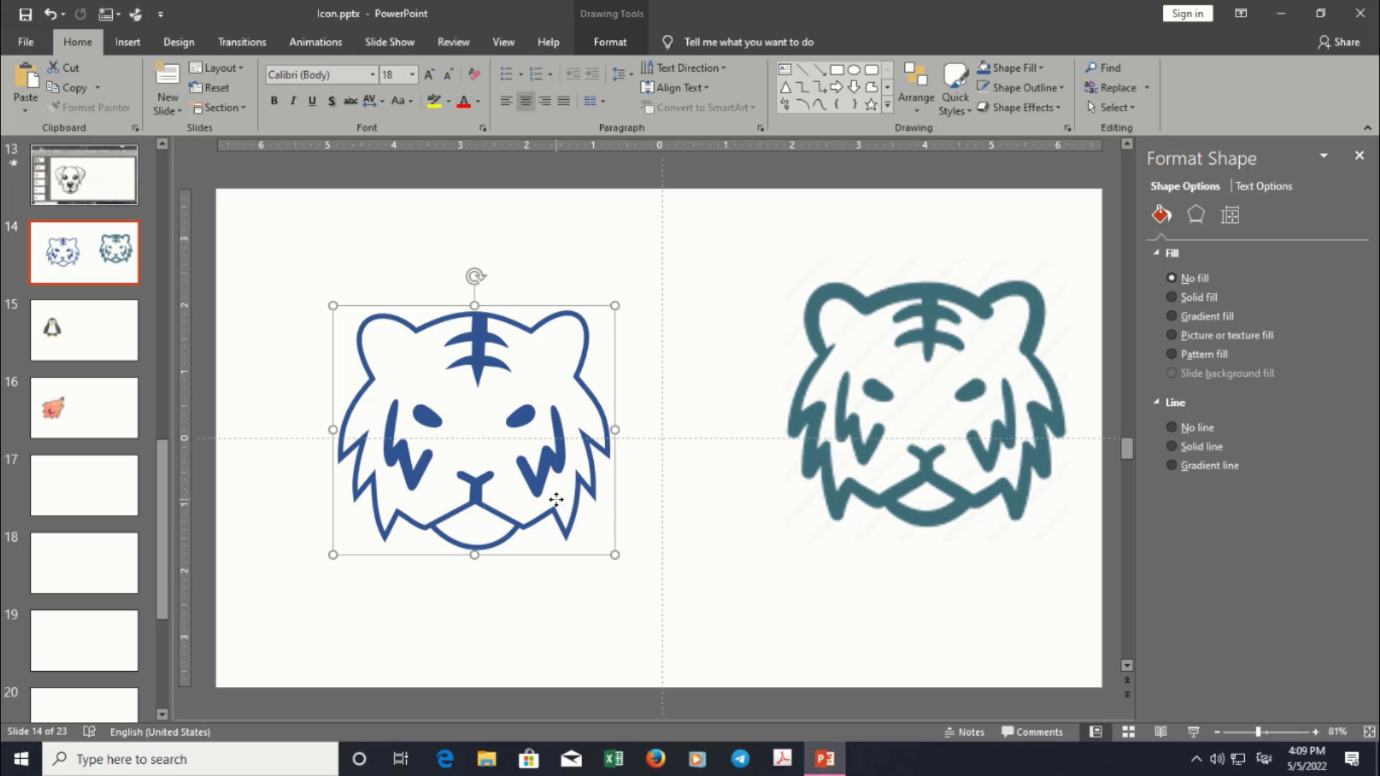
{"action": "left_click_drag", "start_coordinate": [554, 493], "coordinate": [709, 476]}
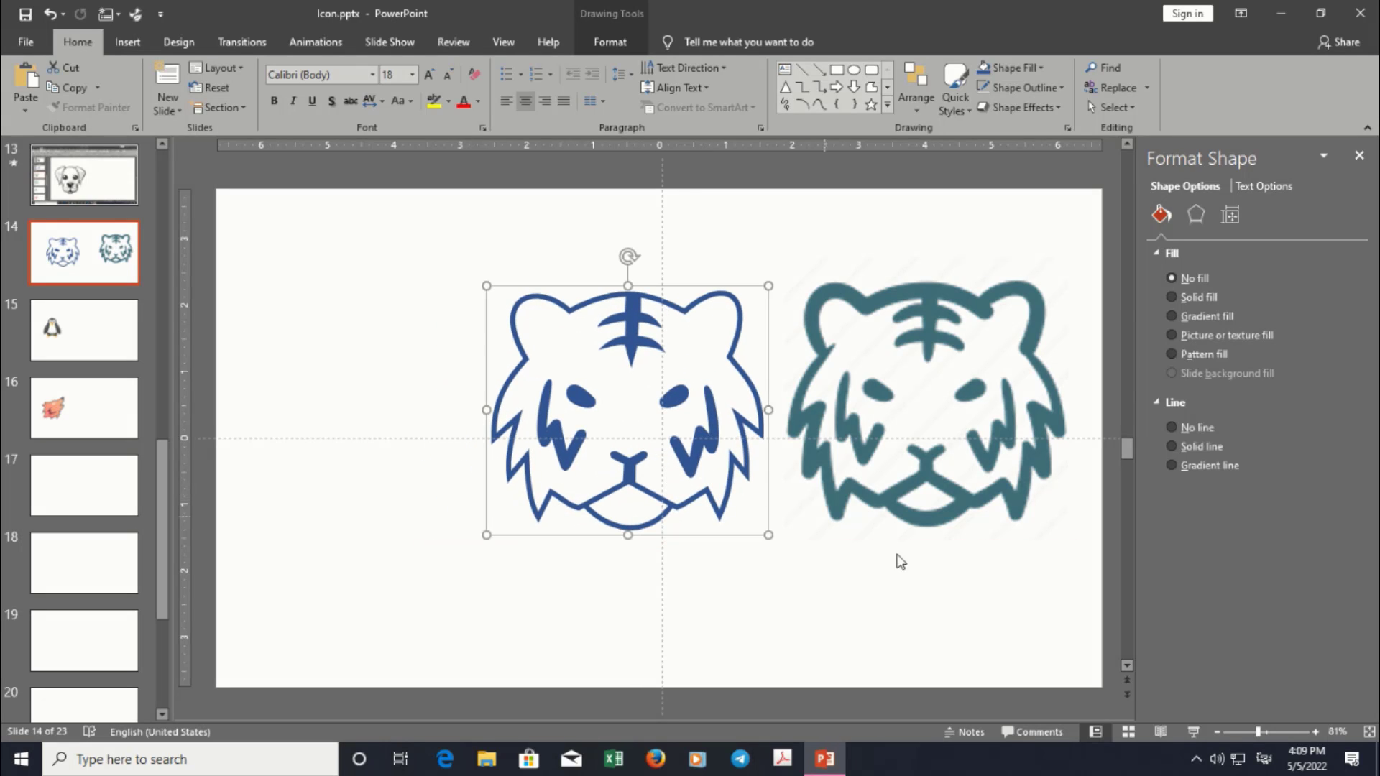
Move the grouped icon and the reference picture together to the middle of the slide and show it as a slide show
{"action": "left_click", "coordinate": [874, 467], "text": "shift"}
{"action": "left_click_drag", "start_coordinate": [877, 472], "coordinate": [754, 482]}
{"action": "left_click", "coordinate": [1192, 733]}
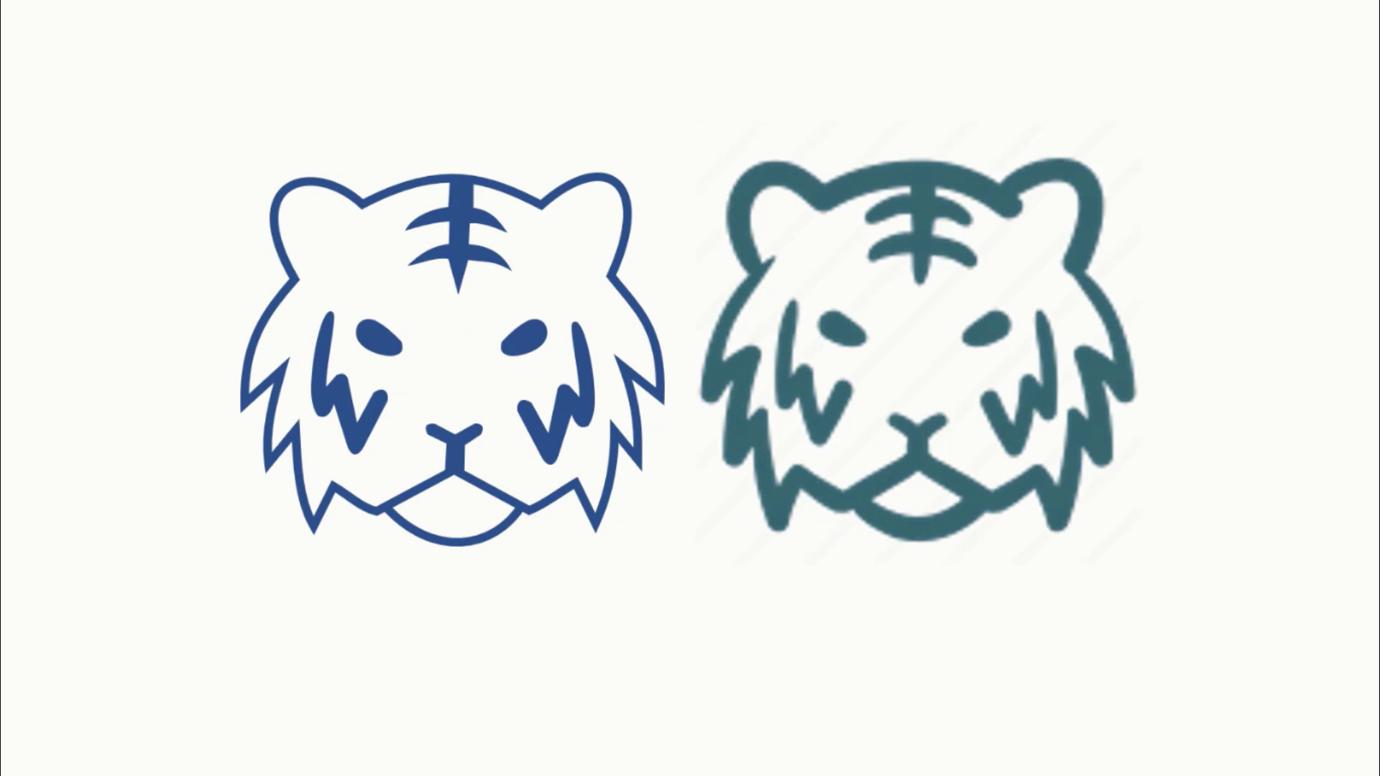